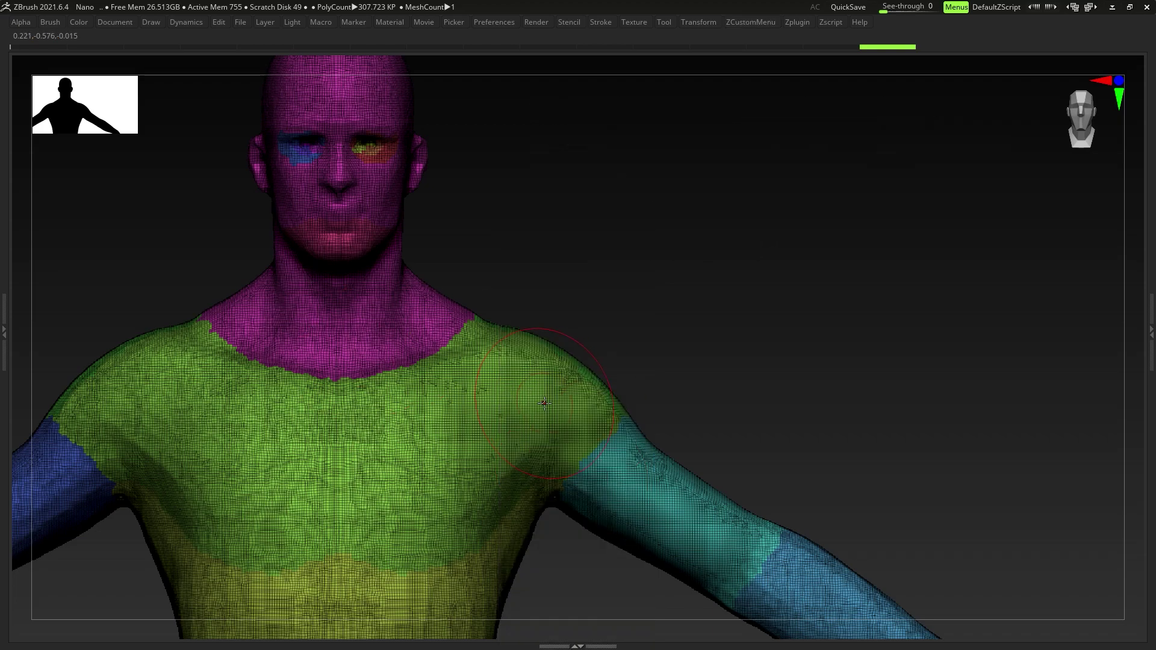
Step: Mask a rounded cap over the character's left shoulder and add an edge loop along the mask border
right_click_drag(527, 355, 544, 413, "ctrl")
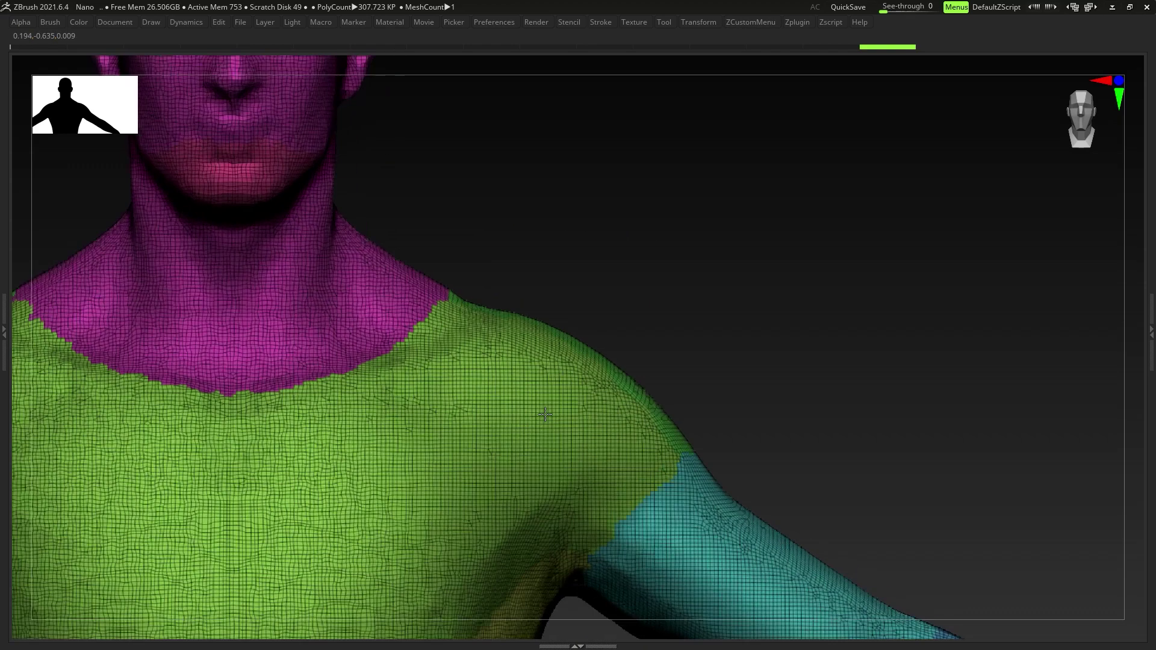
left_click_drag(473, 268, 472, 270, "ctrl")
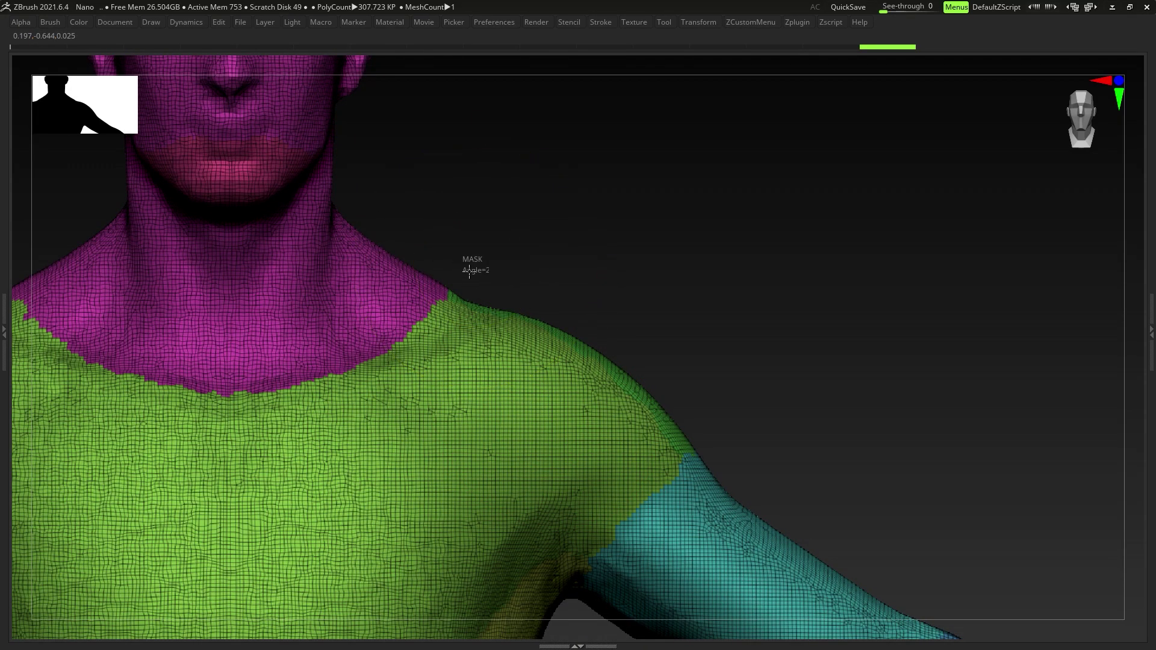
left_click_drag(703, 441, 705, 442, "ctrl")
right_click_drag(573, 388, 591, 447)
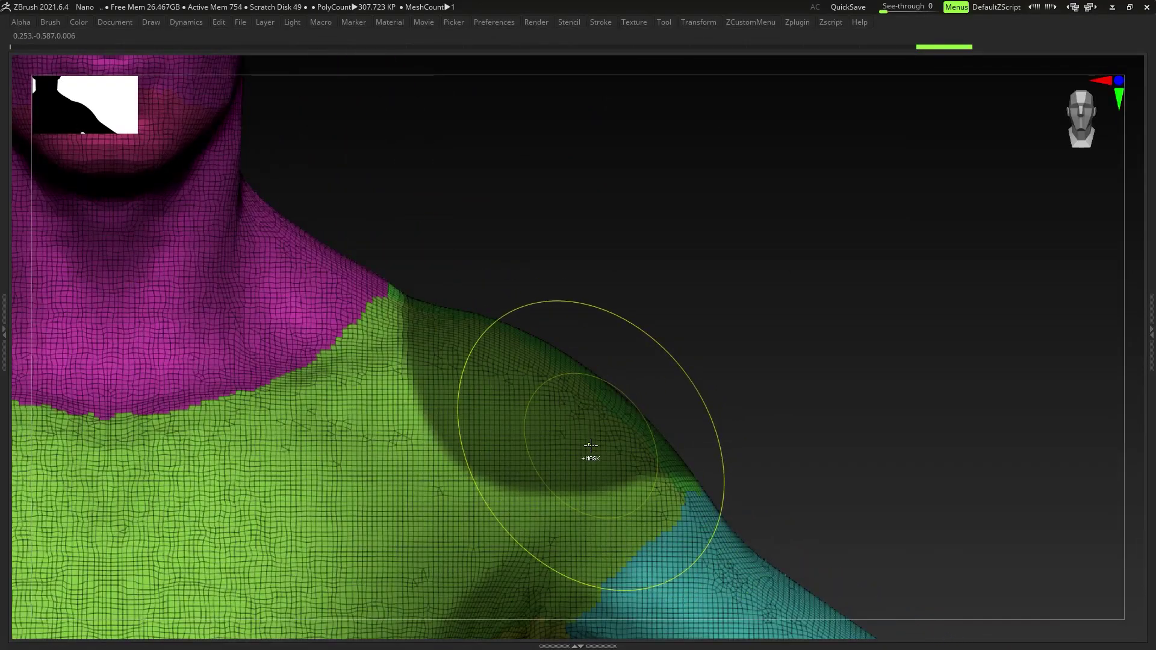
mouse_move(597, 467)
right_mouse_down("ctrl")
mouse_move(545, 403)
mouse_move(549, 432)
mouse_move(618, 433)
mouse_move(564, 478)
mouse_move(602, 441)
mouse_move(609, 406)
right_mouse_up("ctrl")
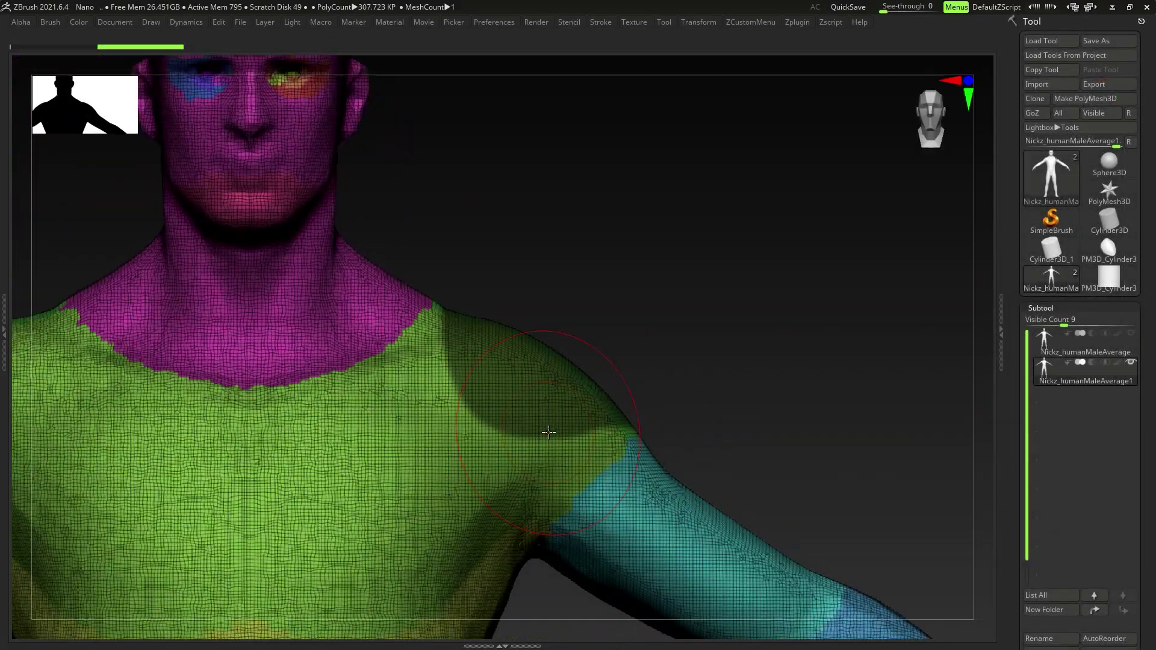
key("ctrl+shift+e")
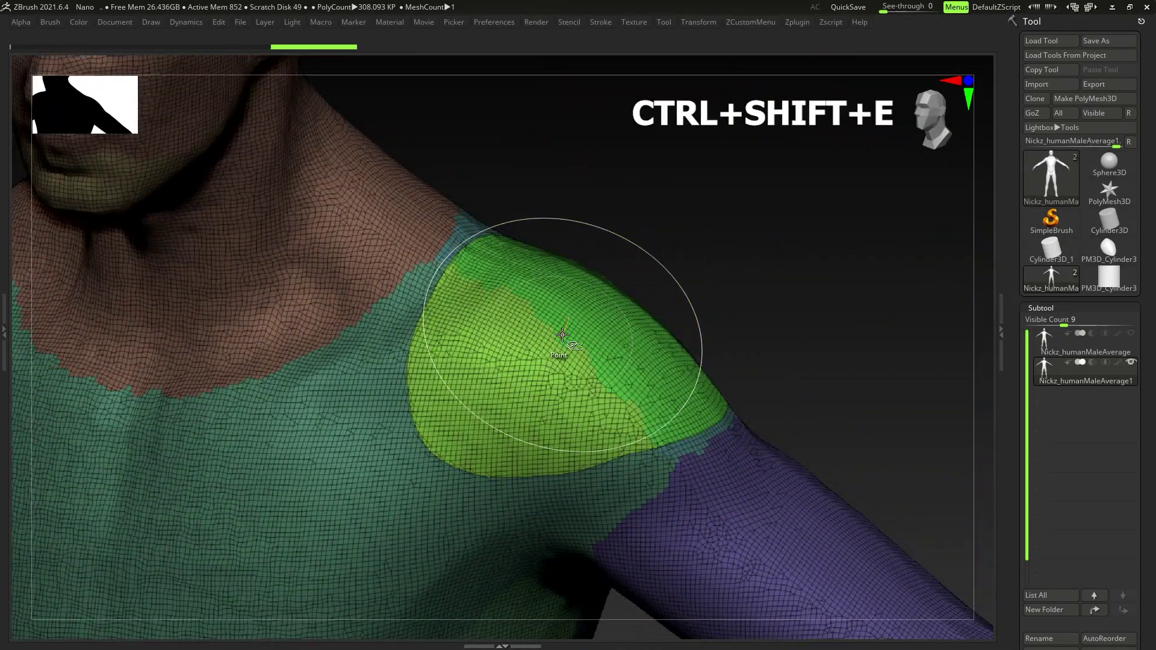
Step: Isolate the two shoulder cap polygroups, hiding the rest of the body
left_click(563, 334, "ctrl+shift")
left_click(736, 261, "ctrl+shift")
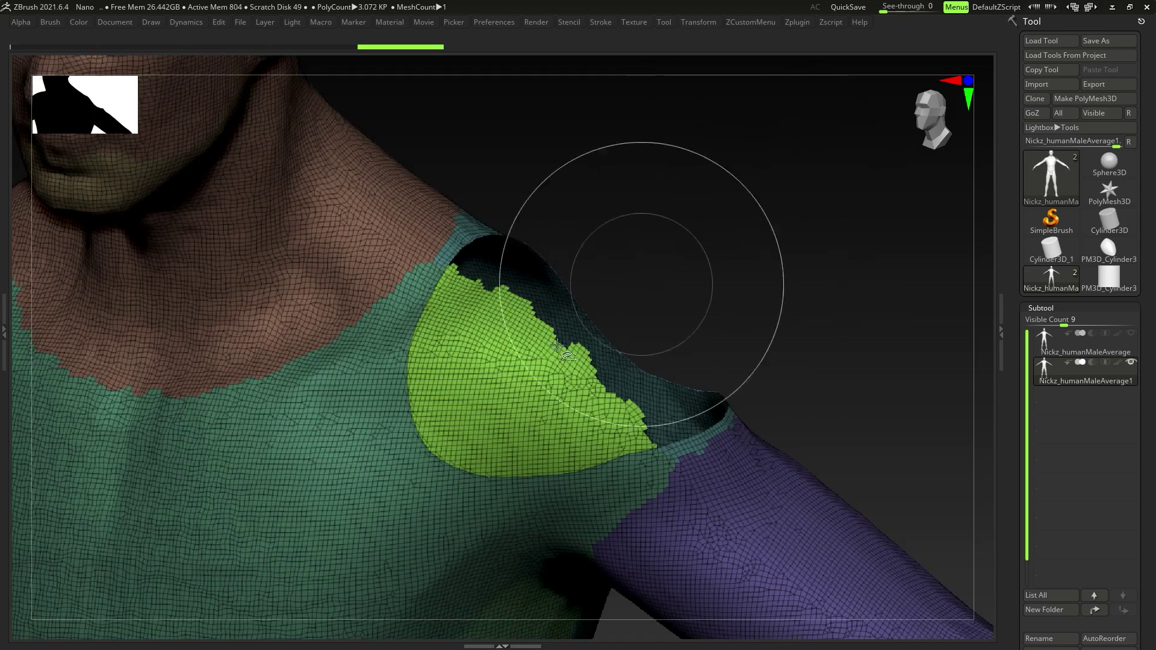
left_click(533, 358, "ctrl+shift")
left_click_drag(710, 282, 702, 309, "ctrl+shift")
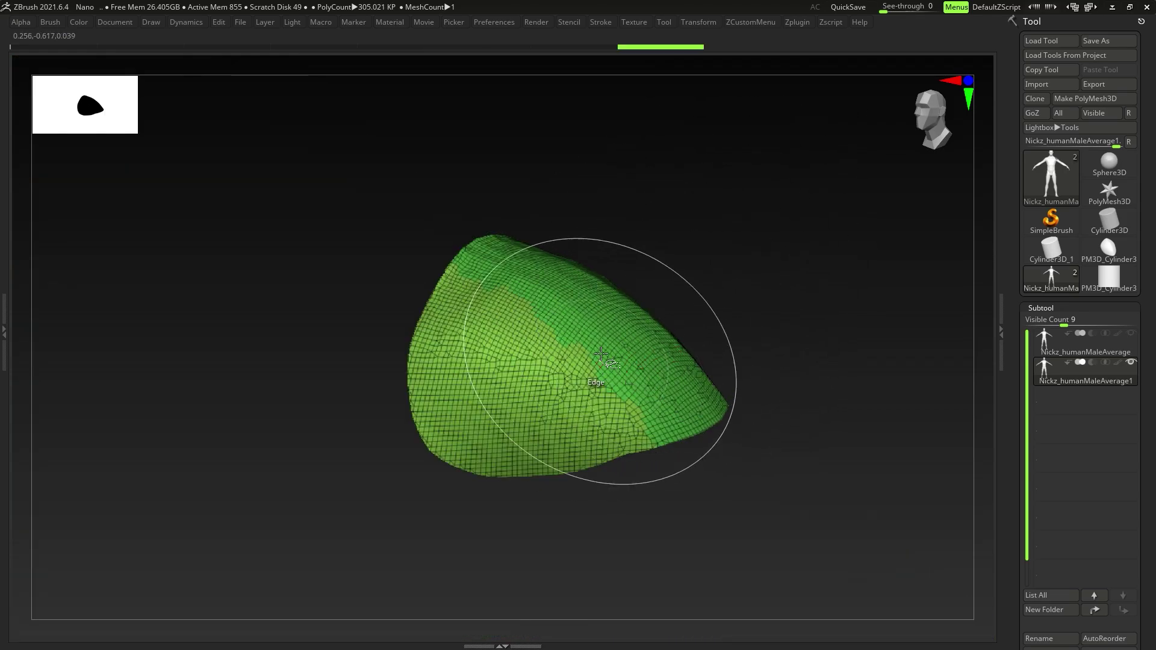
Step: Merge the visible shoulder cap into a single polygroup and delete the hidden geometry
key("ctrl+w")
key("2")
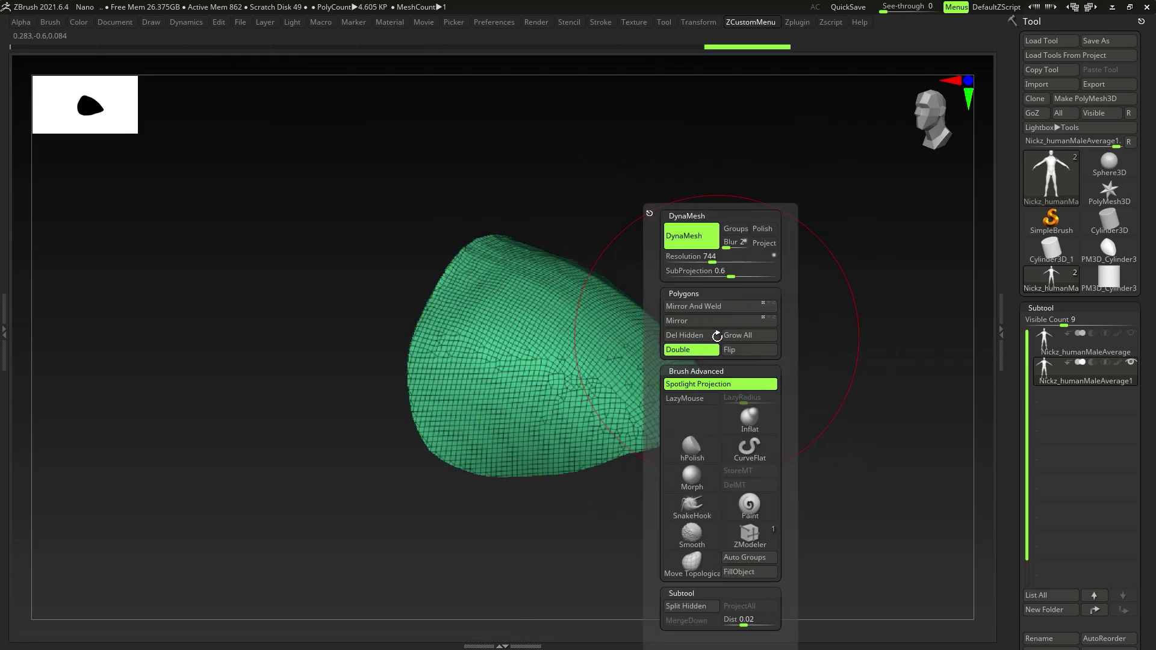
left_click(685, 340)
Step: Remesh the shoulder patch with ZRemesher at a target polygons count of 0.1
mouse_move(535, 406)
right_mouse_down()
mouse_move(563, 395)
mouse_move(548, 395)
right_mouse_up()
scroll(1068, 431, "down", 10)
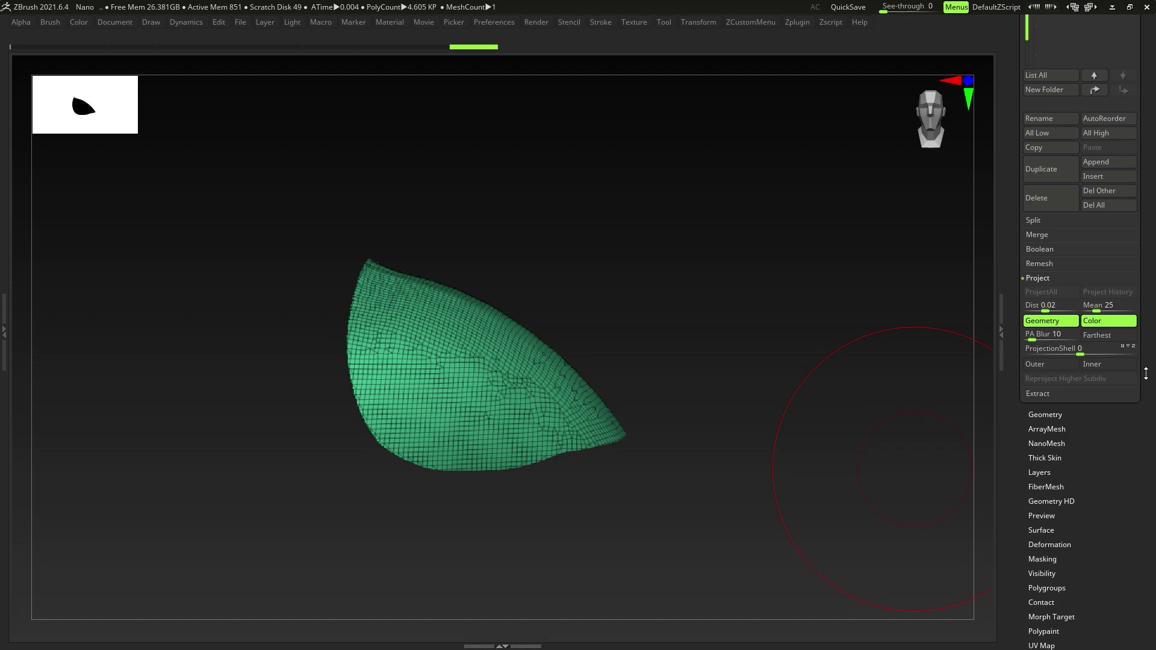
left_click(1059, 427)
left_click_drag(1153, 489, 1153, 431)
right_click_drag(655, 435, 693, 431)
scroll(1147, 344, "down", 4)
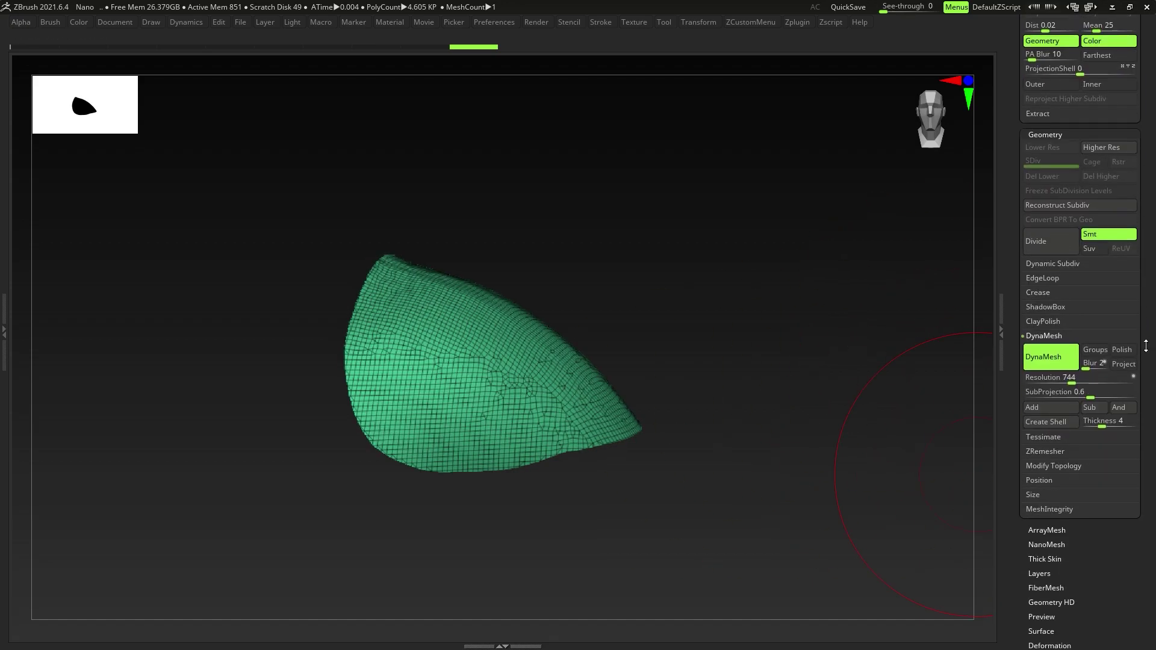
left_click(1043, 451)
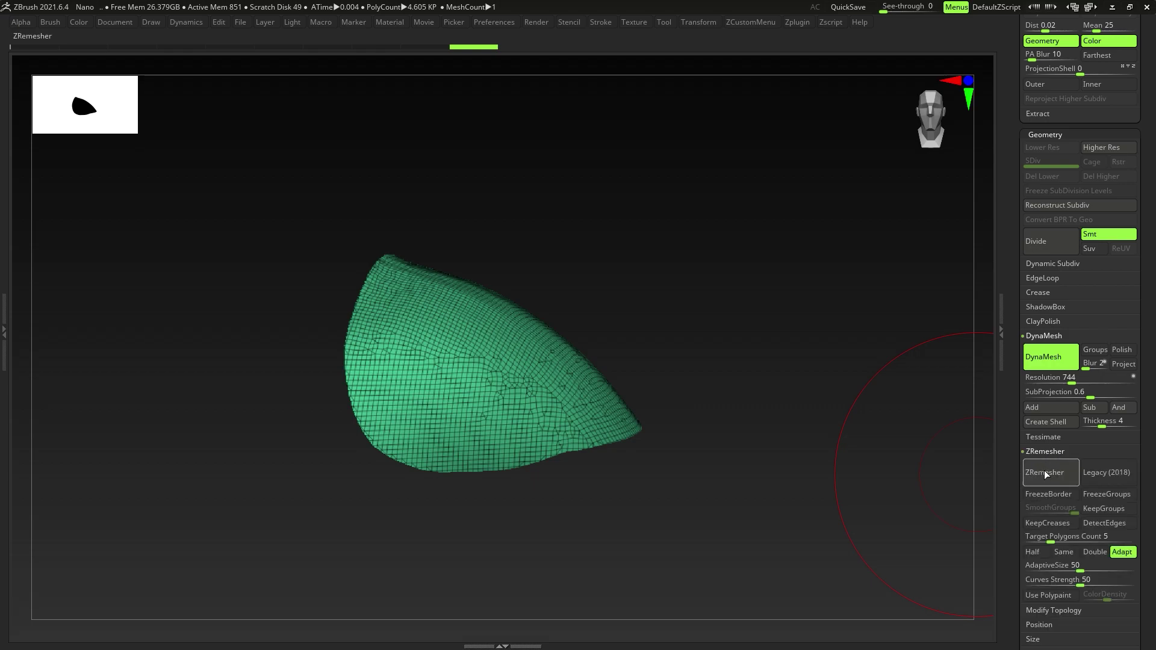
left_click(1045, 473)
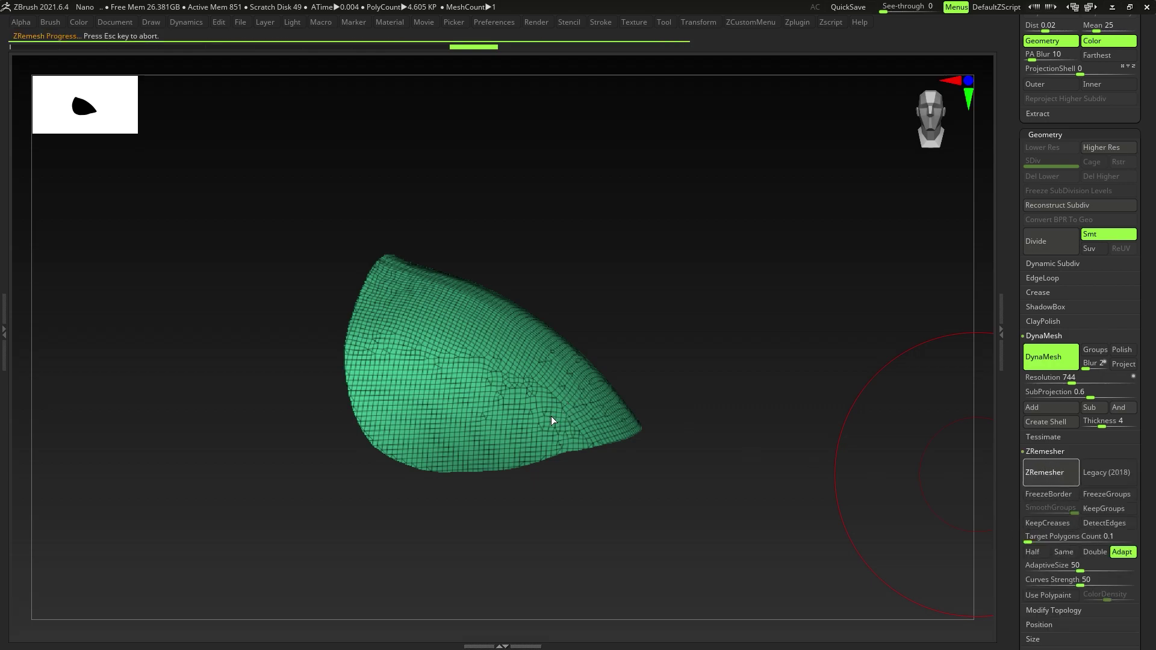
Step: Try remeshing the shoulder patch again with the Half option, and undo the pass
right_click_drag(479, 377, 452, 389)
left_click_drag(452, 389, 938, 544)
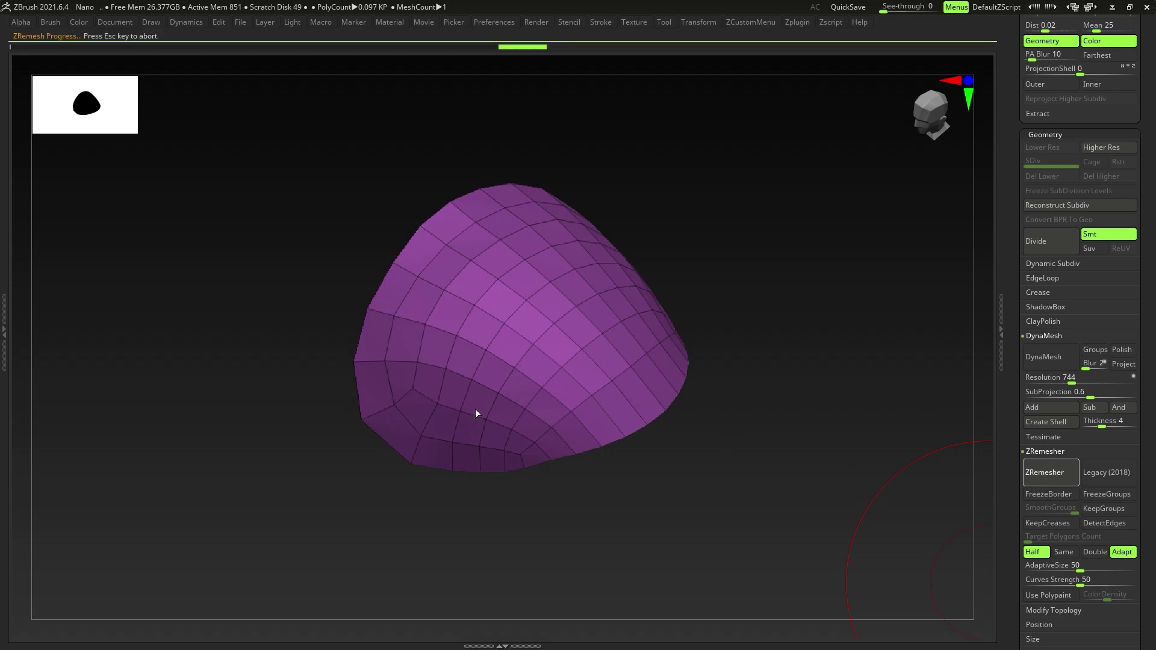
mouse_move(555, 353)
right_mouse_down()
mouse_move(551, 421)
mouse_move(533, 363)
mouse_move(506, 464)
mouse_move(551, 405)
mouse_move(532, 439)
mouse_move(536, 420)
mouse_move(512, 421)
right_mouse_up()
key("ctrl+z")
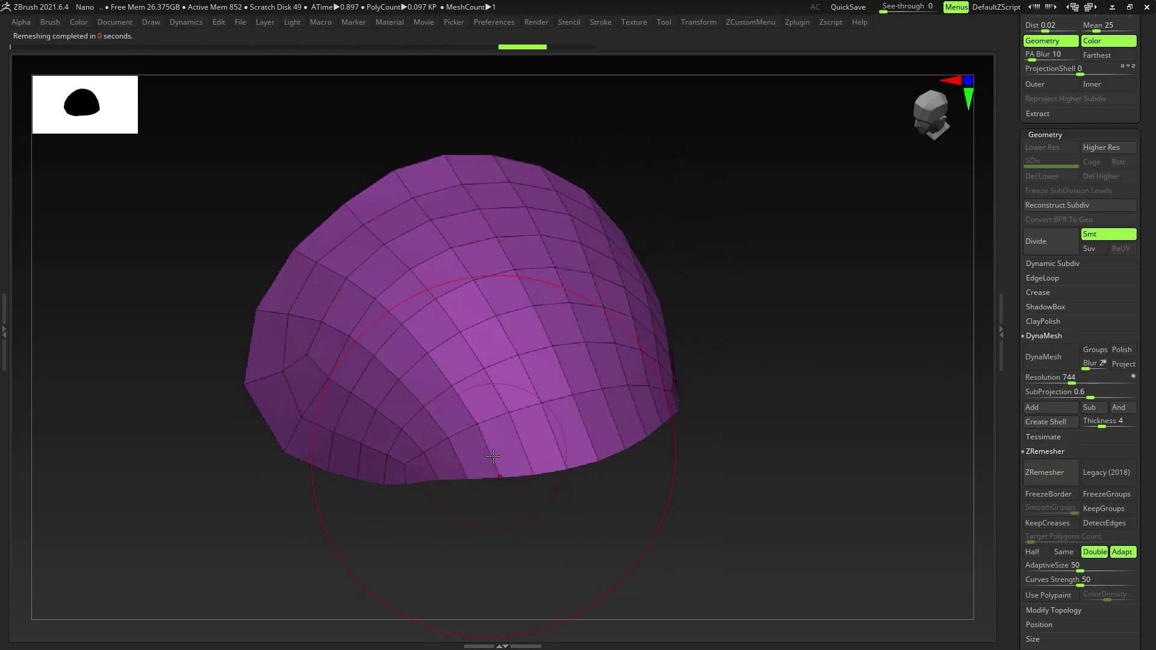
Step: Choose the ZModeler brush and set its polygon action to Insert NanoMesh with the Polygroup All target
key("space")
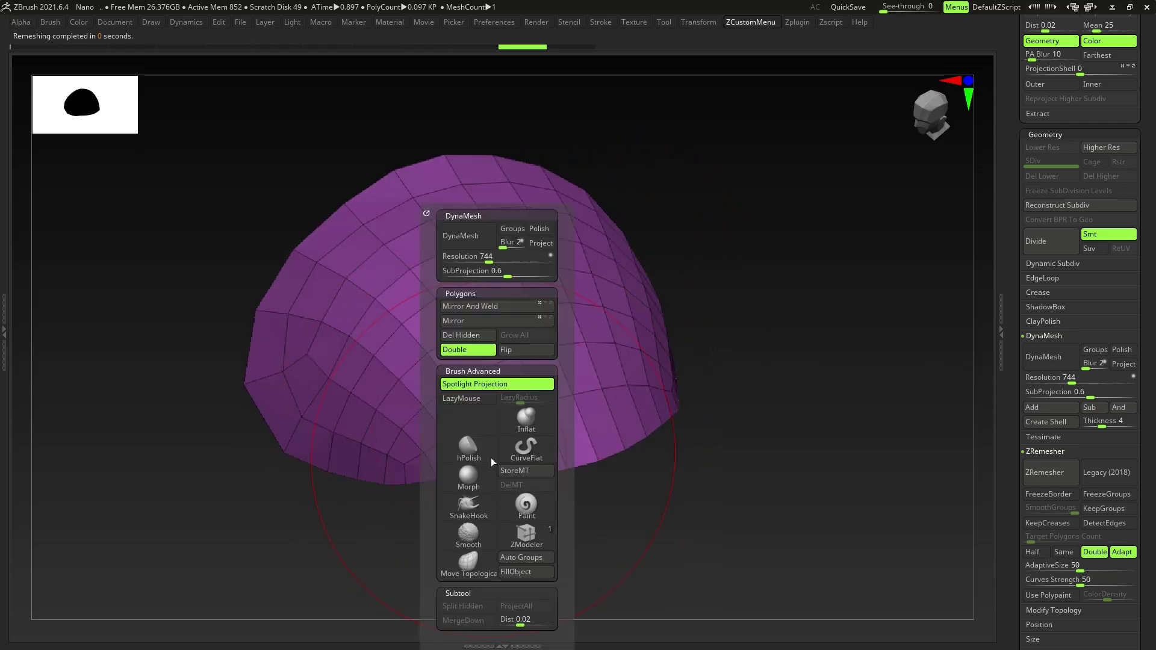
left_click(523, 543)
left_click_drag(395, 516, 514, 384)
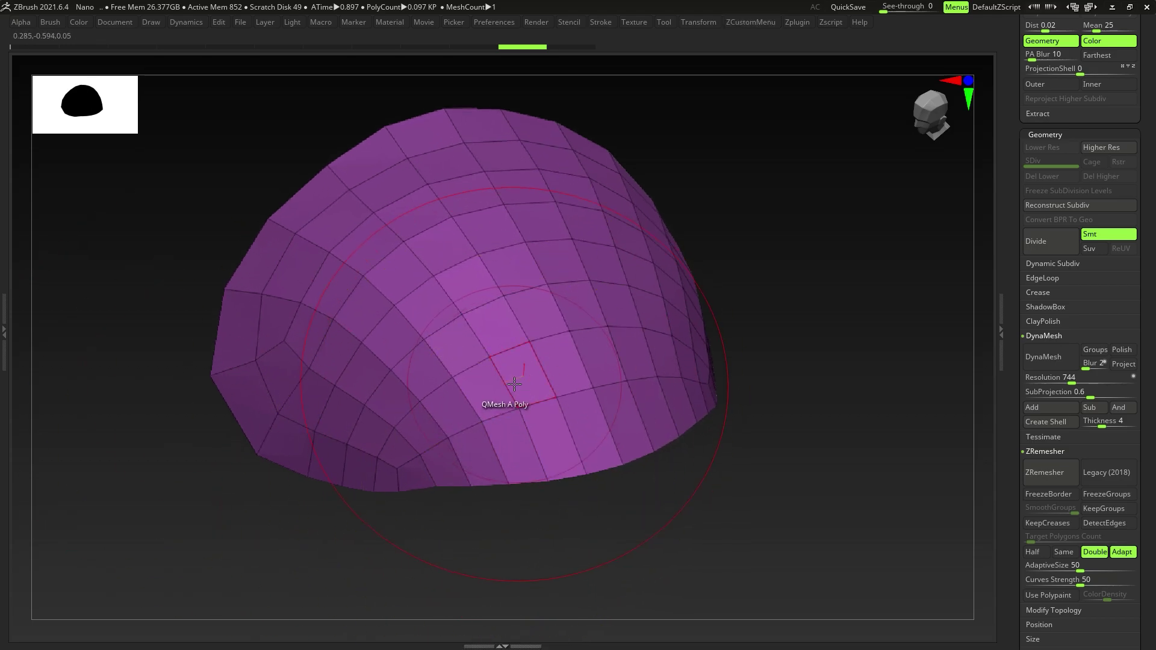
key("space")
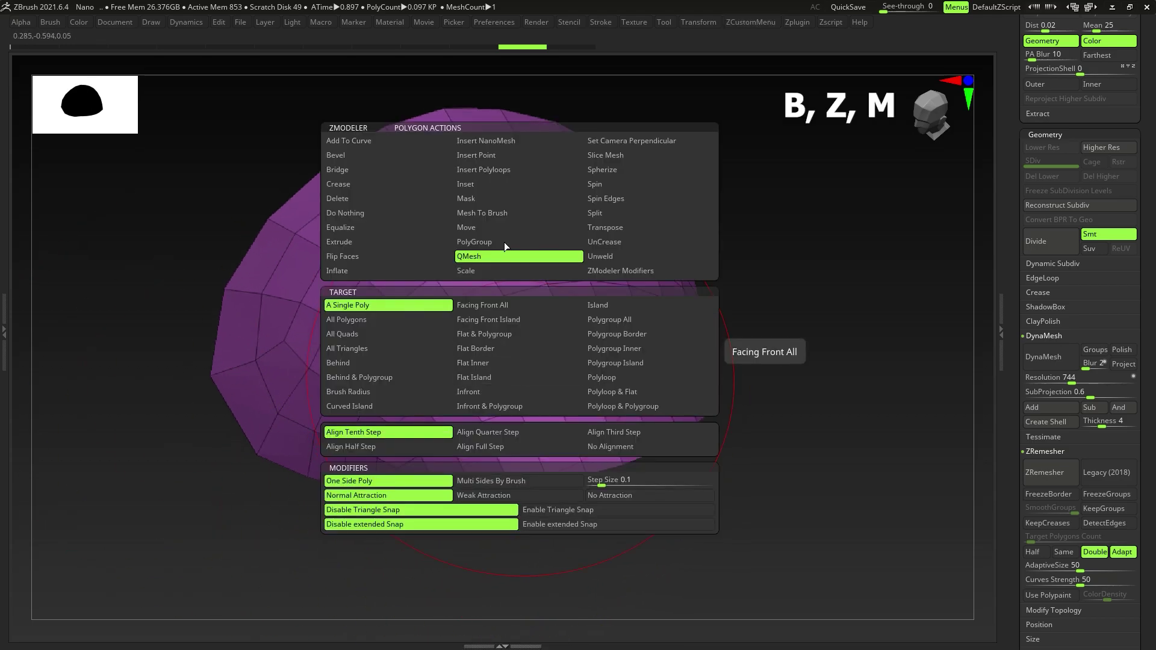
left_click(497, 142)
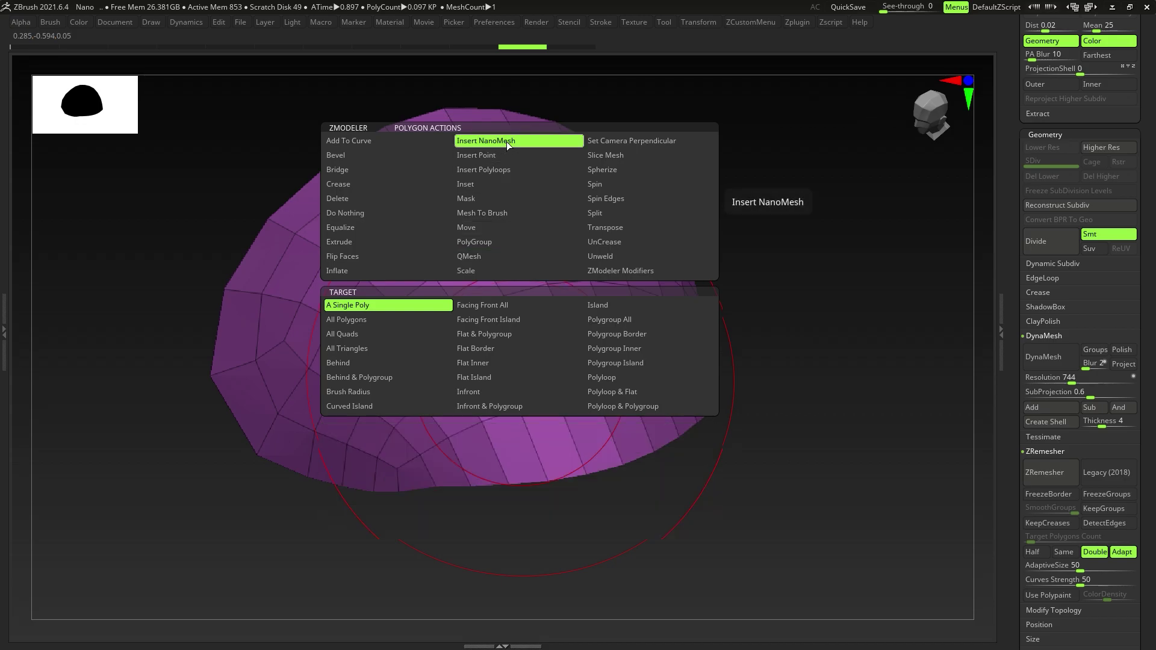
left_click(631, 321)
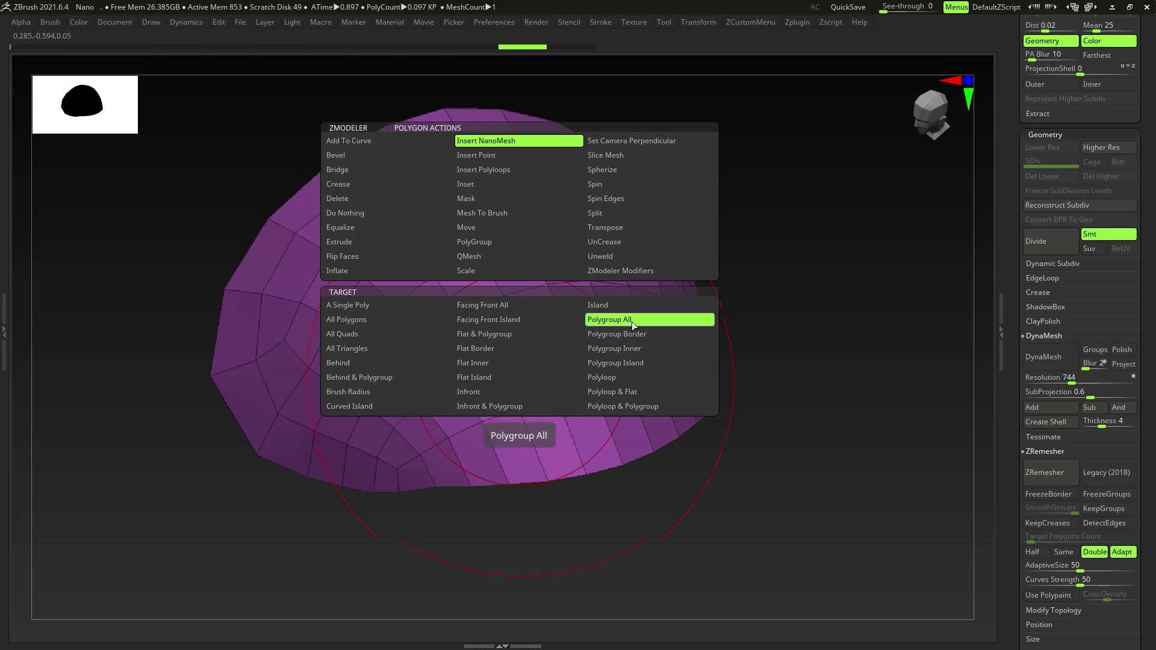
key("space")
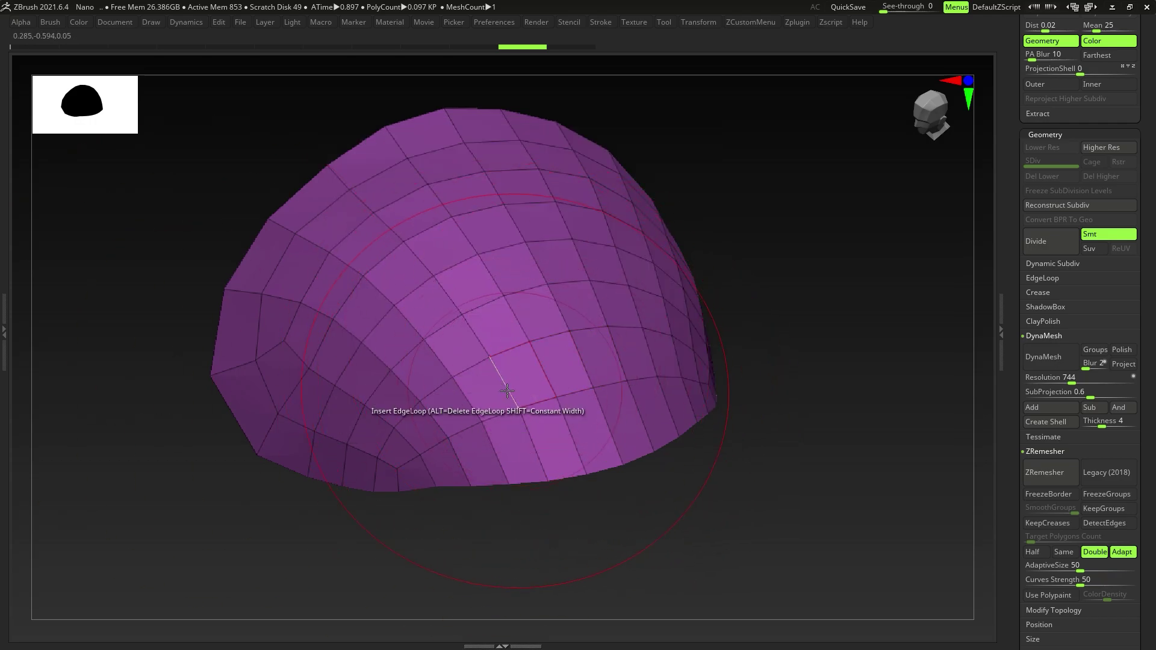
Step: Insert the default cube NanoMesh on every polygon of the shoulder patch
left_click_drag(486, 390, 480, 446)
left_click_drag(693, 449, 542, 391)
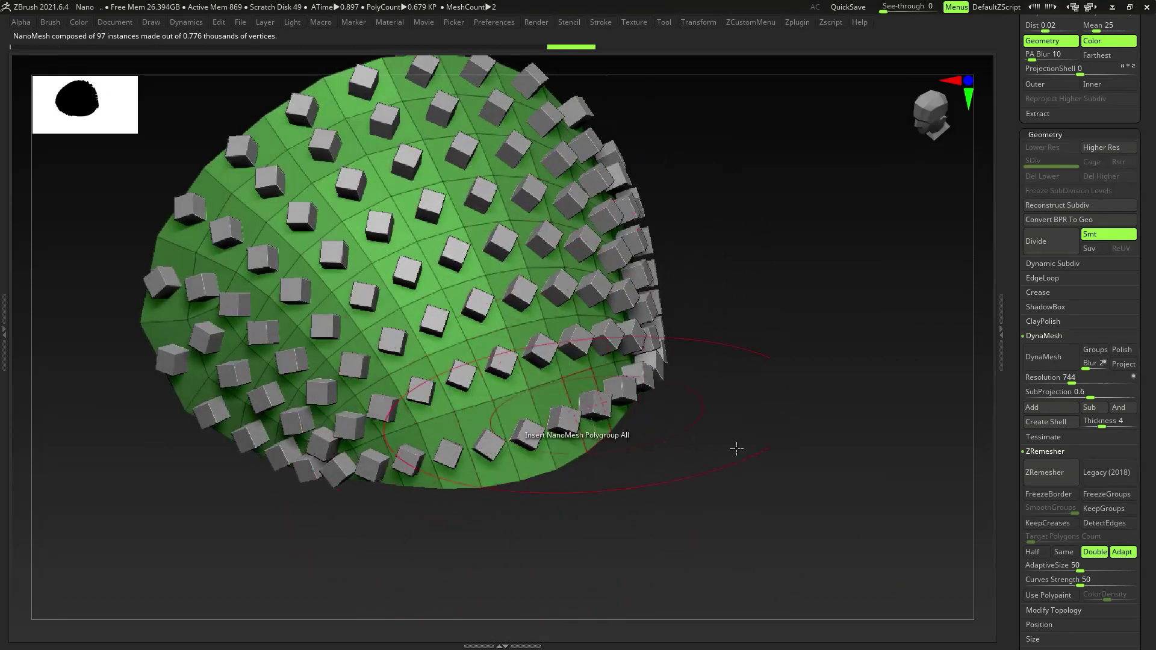
Step: Try adjusting the Size of the cube NanoMesh, and undo the cube insertion
scroll(1154, 516, "down", 5)
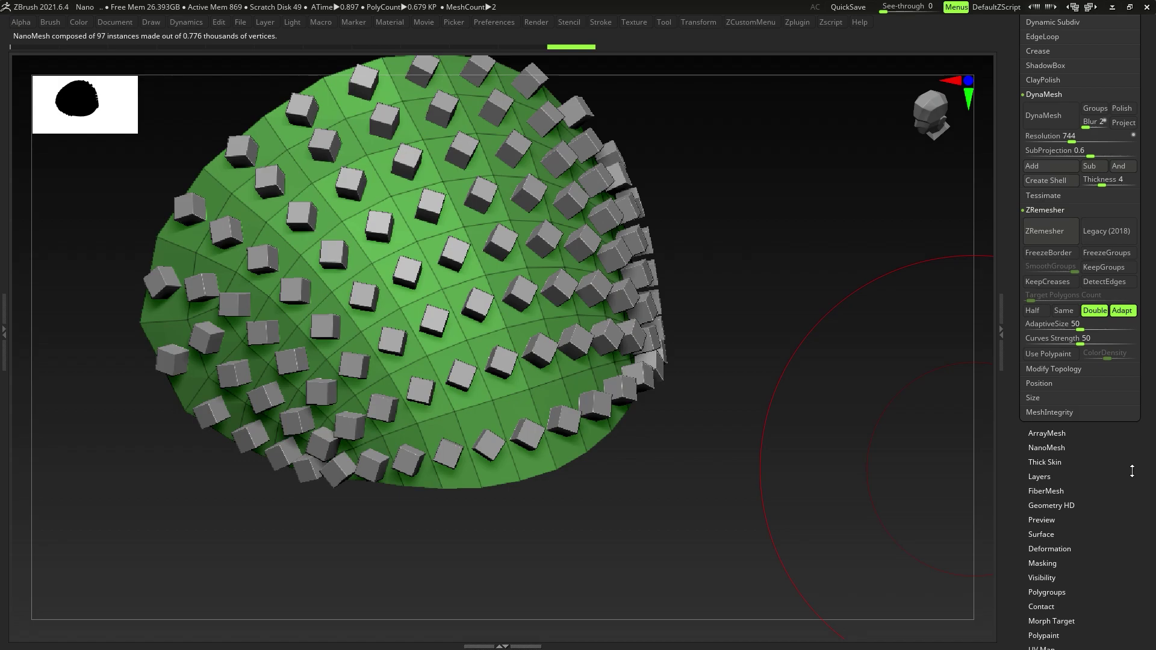
left_click(1047, 447)
scroll(1036, 488, "down", 3)
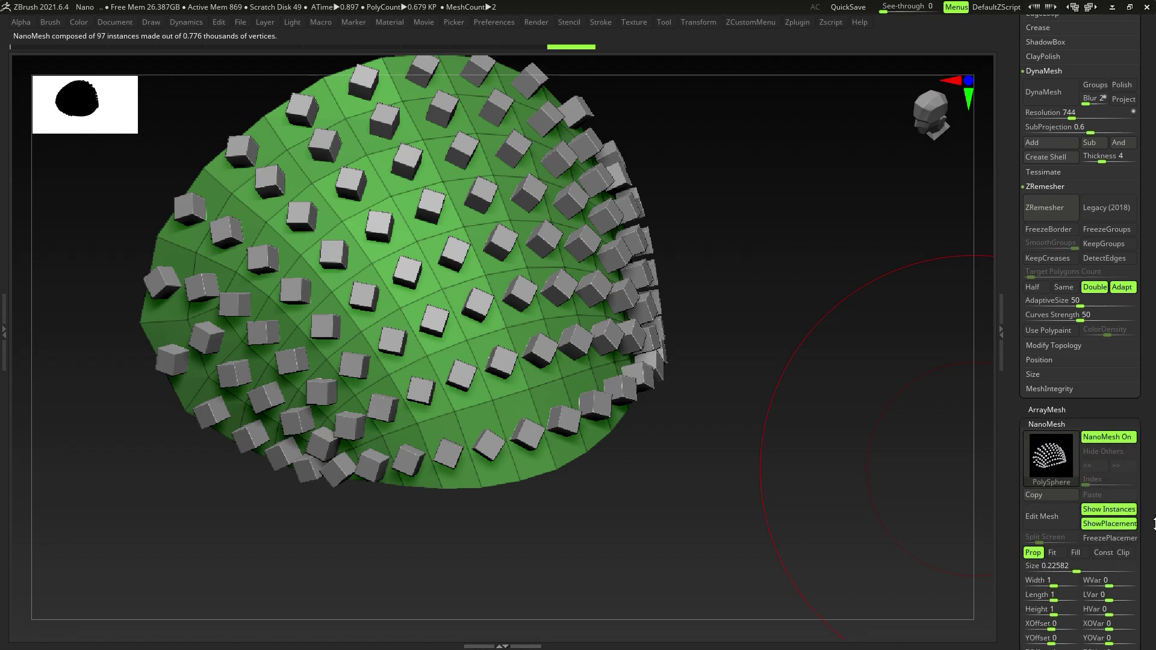
left_click_drag(1051, 448, 1079, 452)
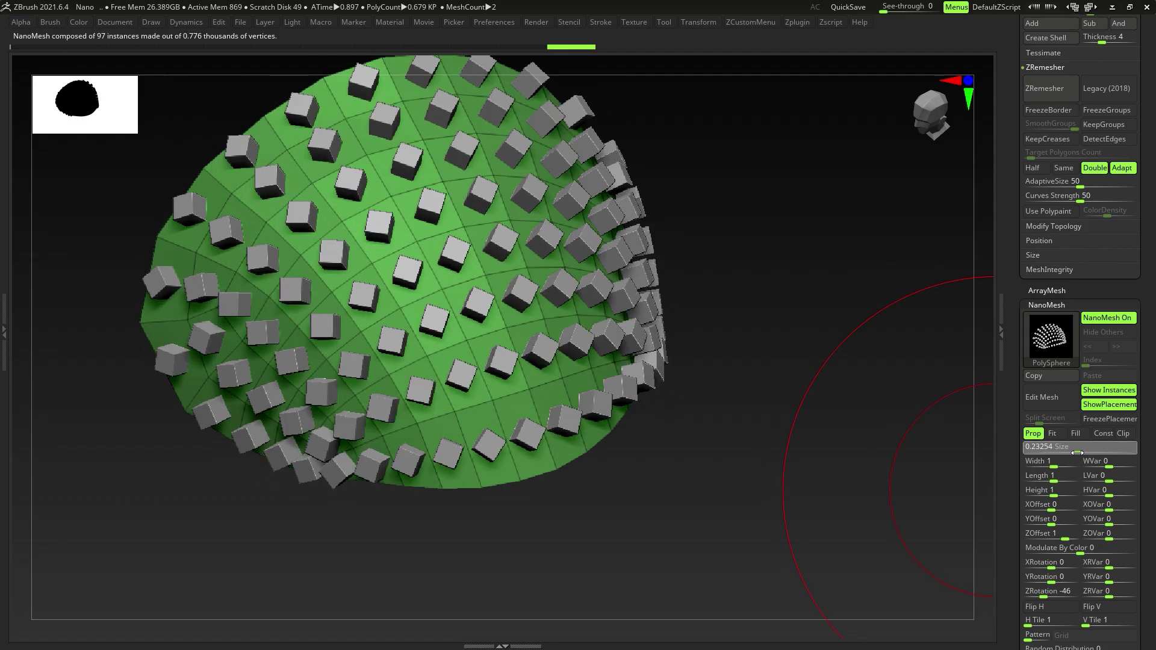
mouse_move(880, 421)
left_mouse_down()
mouse_move(571, 366)
mouse_move(521, 391)
left_mouse_up()
key("ctrl+z")
Step: Choose the PM3D_Cylinder3D_1 mesh as the NanoMesh source for the ZModeler brush
key("s")
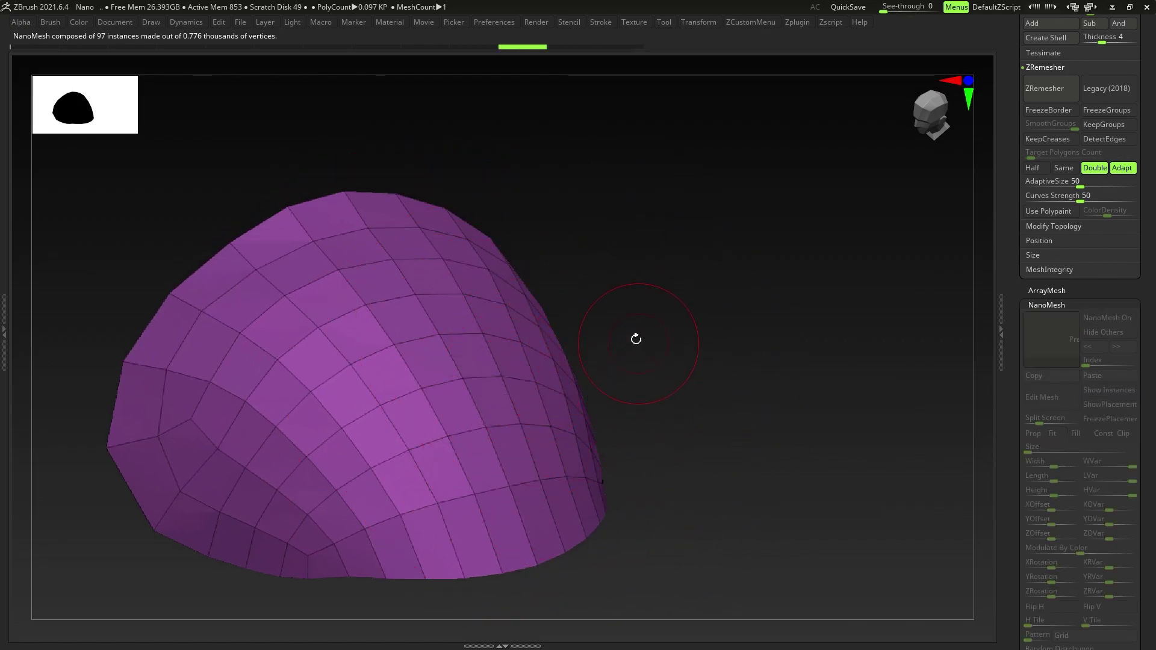
key("m")
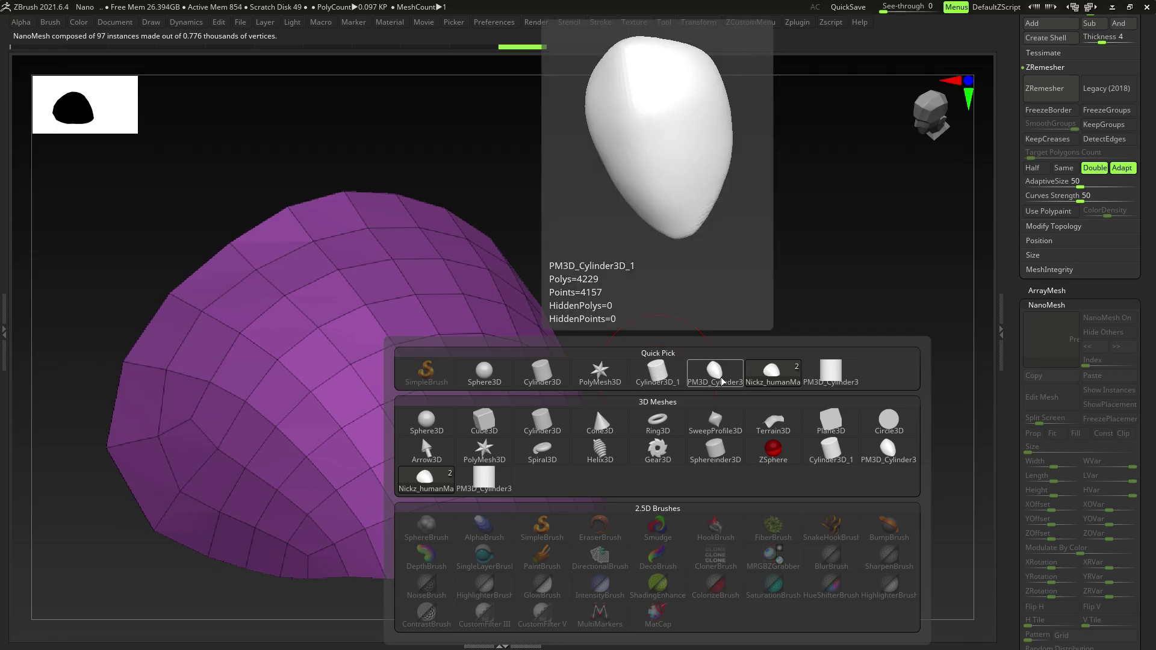
left_click(718, 378)
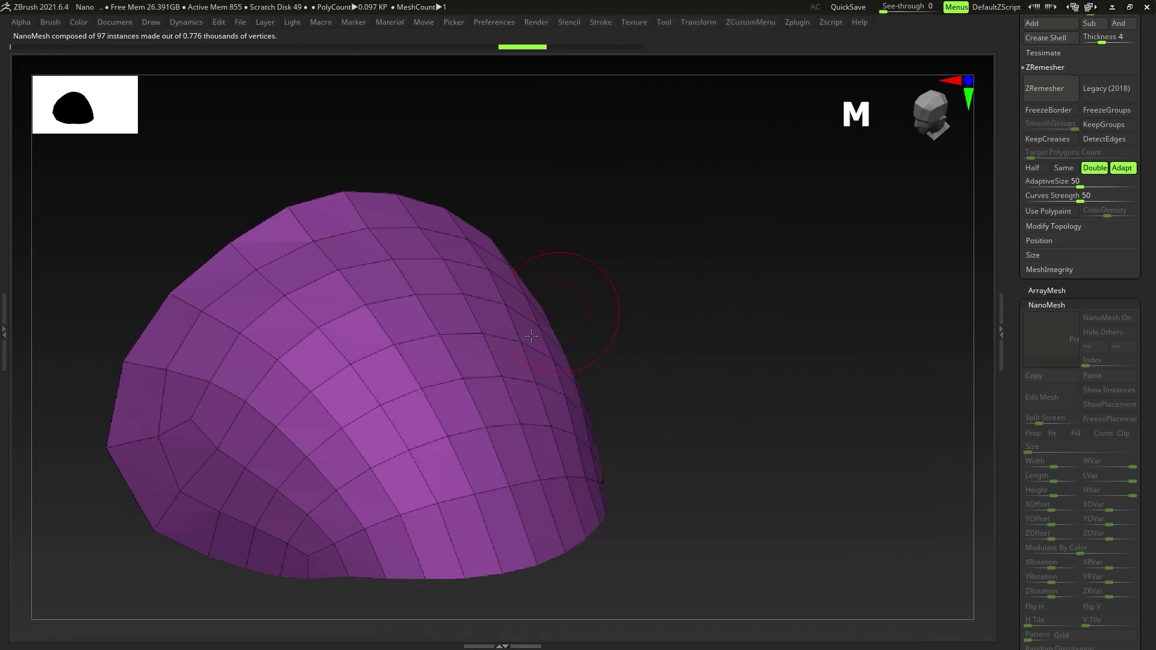
Step: Switch to the PM3D_Cylinder3D_1 tool and examine the scale shape from the front without its polyframe
scroll(1154, 178, "up", 15)
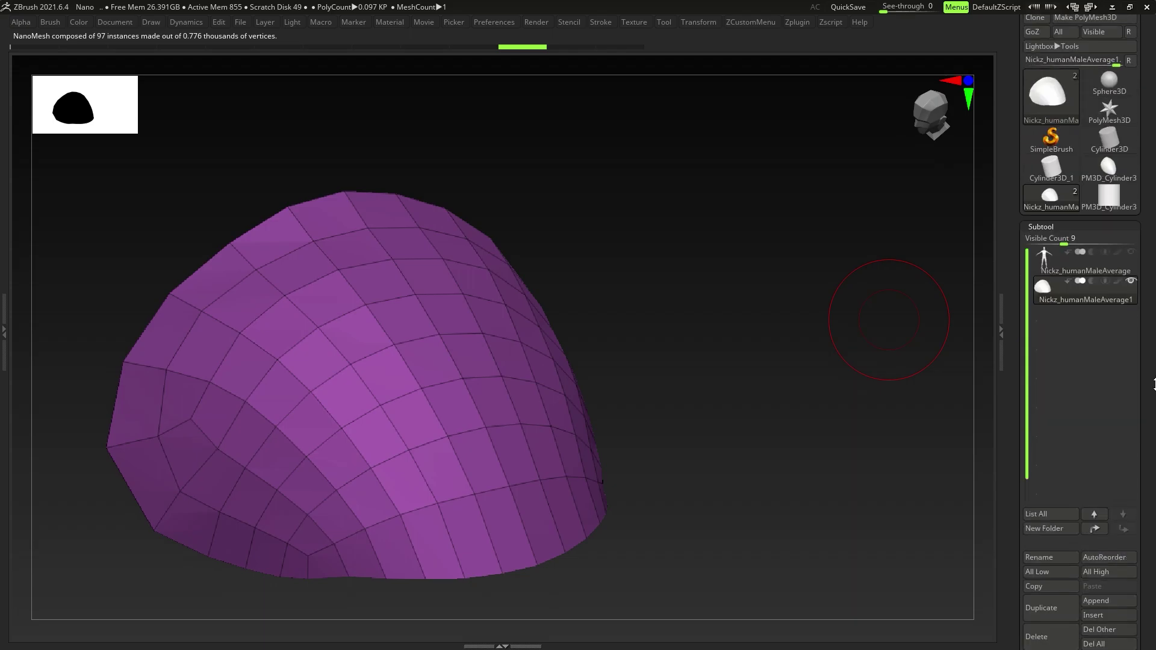
left_click(1110, 252)
right_click_drag(382, 319, 364, 381, "ctrl")
key("w")
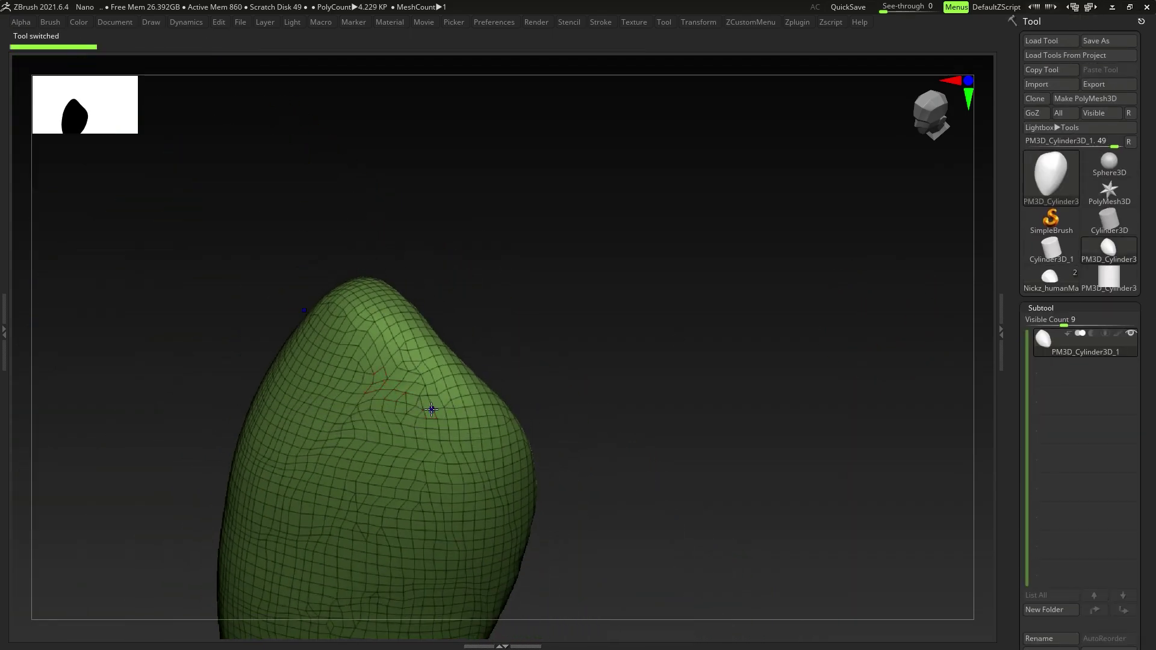
key("shift+f")
right_click_drag(441, 416, 435, 256, "alt")
mouse_move(434, 256)
right_mouse_down()
mouse_move(431, 322)
mouse_move(399, 325)
mouse_move(432, 327)
mouse_move(392, 369)
mouse_move(331, 354)
mouse_move(505, 363)
mouse_move(423, 367)
mouse_move(431, 356)
right_mouse_up()
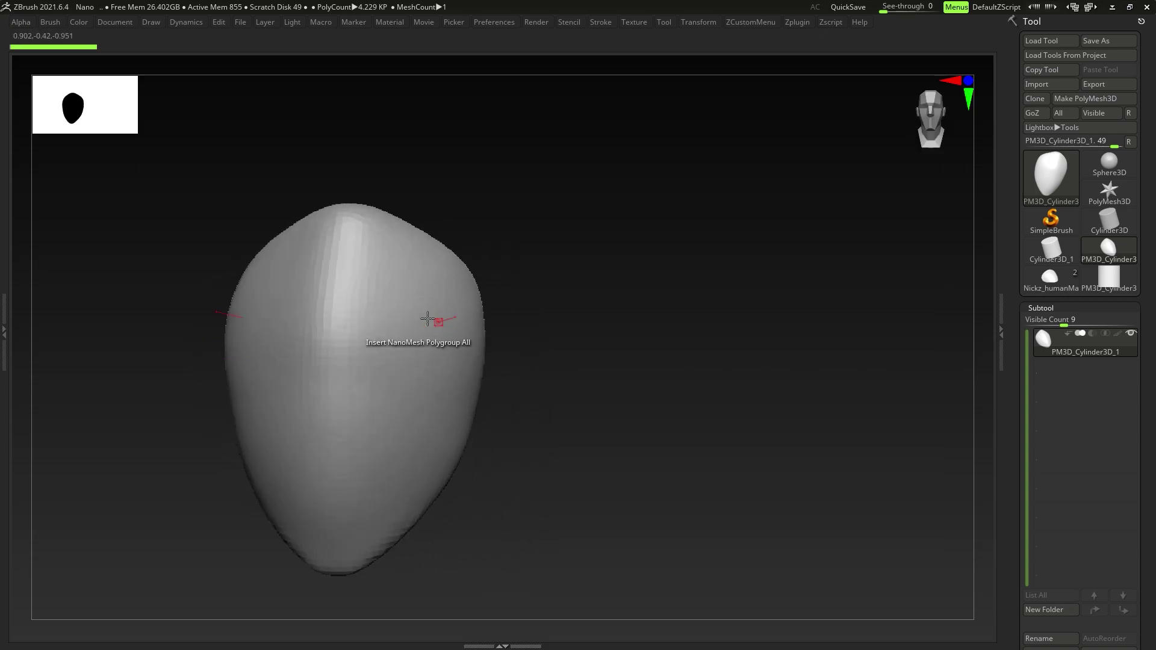
Step: Return to the human model's shoulder patch and frame it with its polyframe shown
left_click(1047, 282)
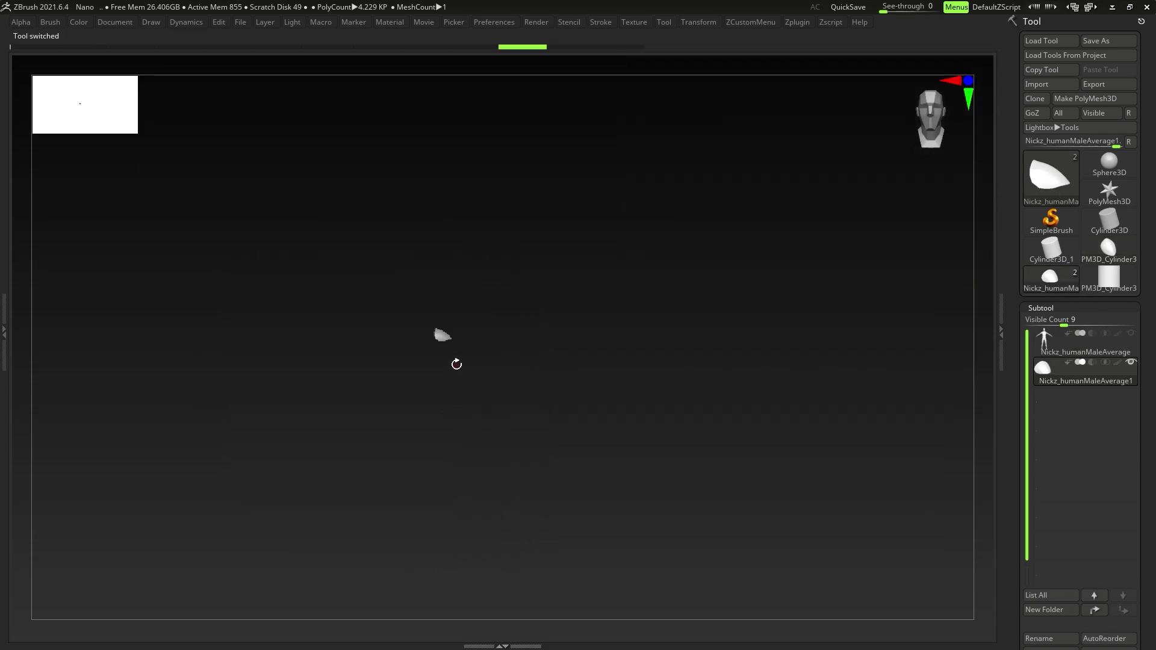
key("f")
right_click_drag(464, 351, 503, 379)
key("shift+f")
mouse_move(503, 379)
right_mouse_down()
mouse_move(497, 412)
mouse_move(518, 433)
mouse_move(525, 407)
mouse_move(503, 416)
right_mouse_up()
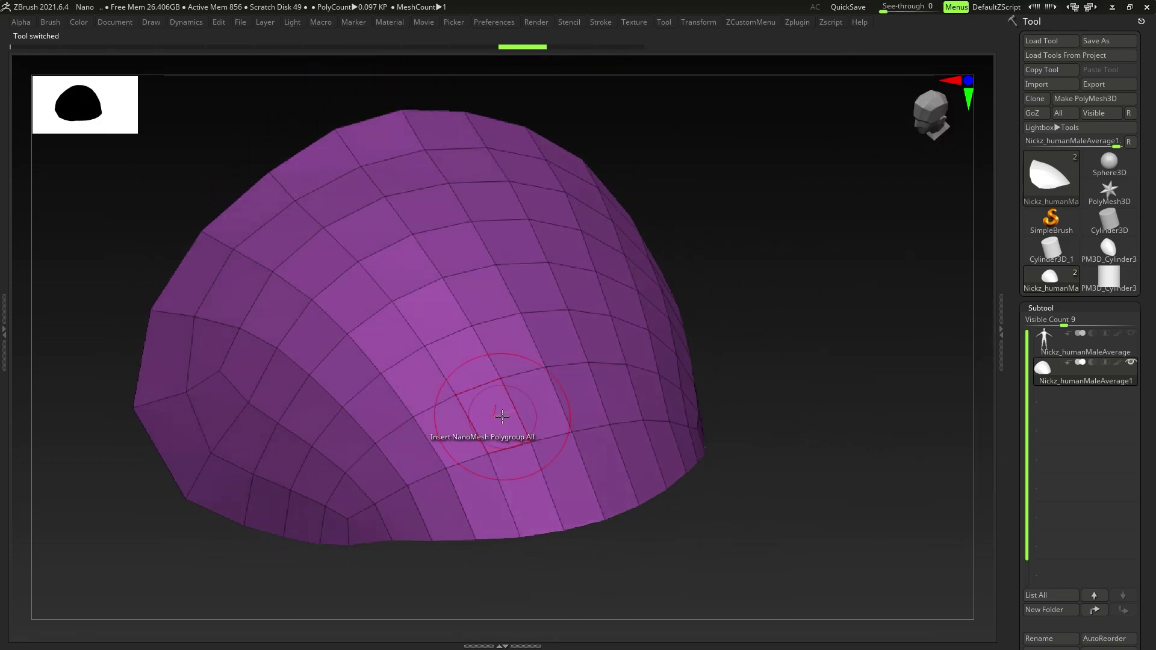
Step: Insert the PM3D_Cylinder3D_1 scale as a NanoMesh on every polygon of the shoulder patch
key("m")
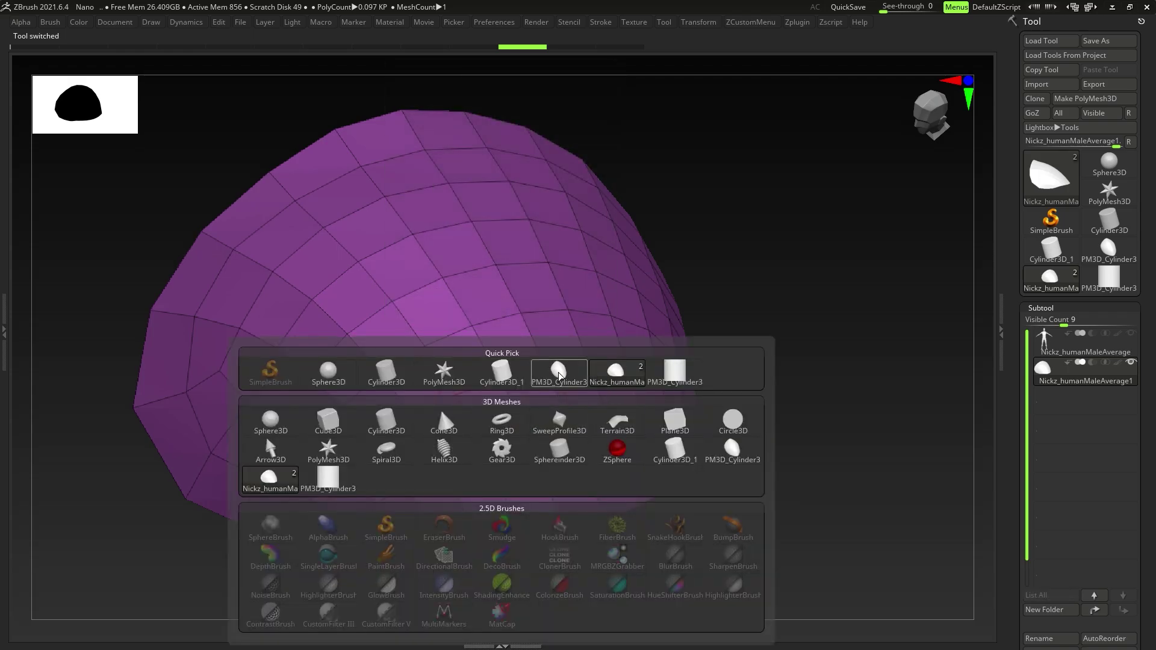
key("Escape")
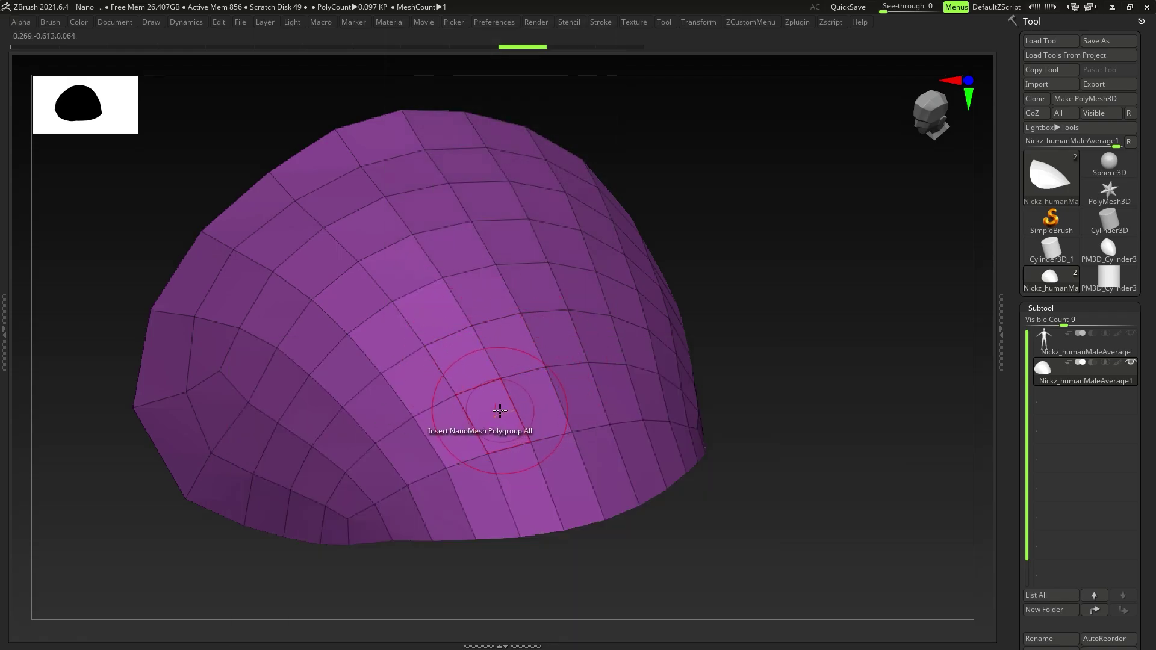
left_click_drag(499, 410, 492, 374)
left_click_drag(544, 444, 736, 647)
right_click_drag(593, 355, 482, 421, "alt")
scroll(1125, 324, "down", 10)
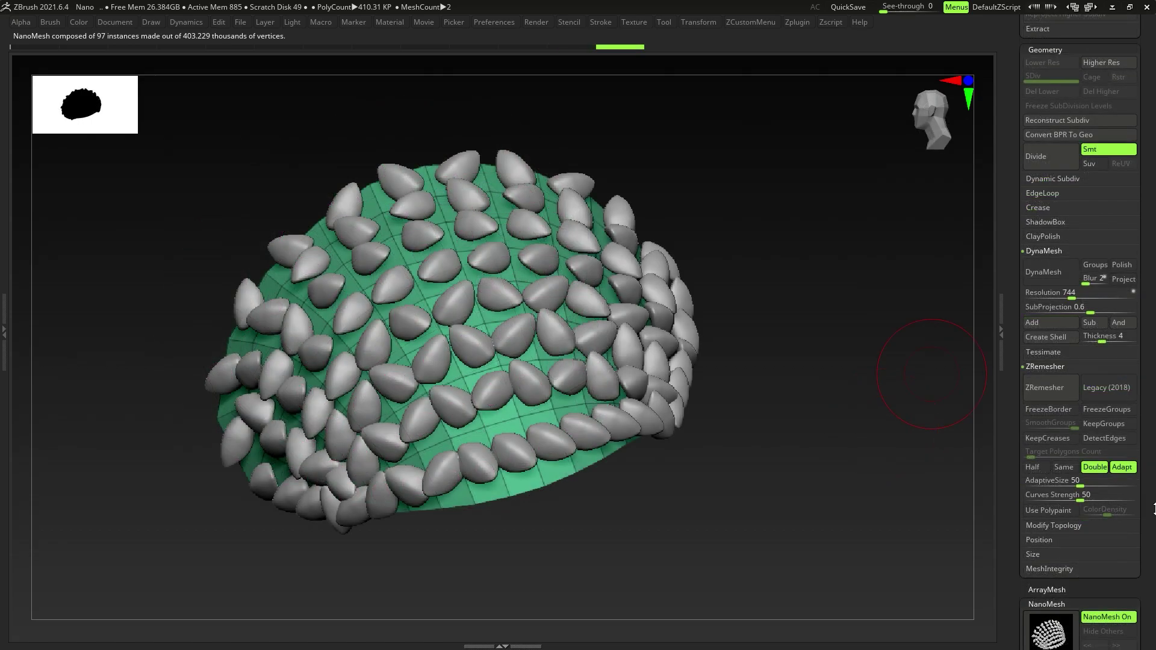
Step: Apply Align Edge to the shoulder patch's topology so the NanoMesh scales share a consistent direction
scroll(1054, 481, "down", 5)
left_click(1051, 470)
scroll(1100, 417, "down", 3)
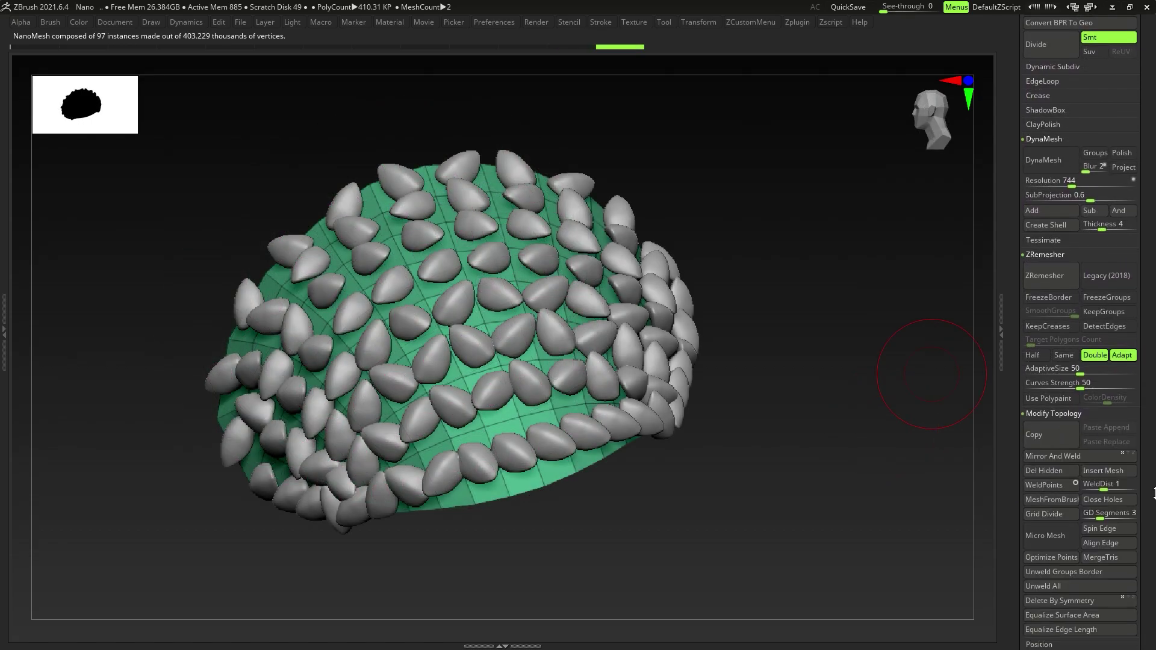
left_click(1096, 415)
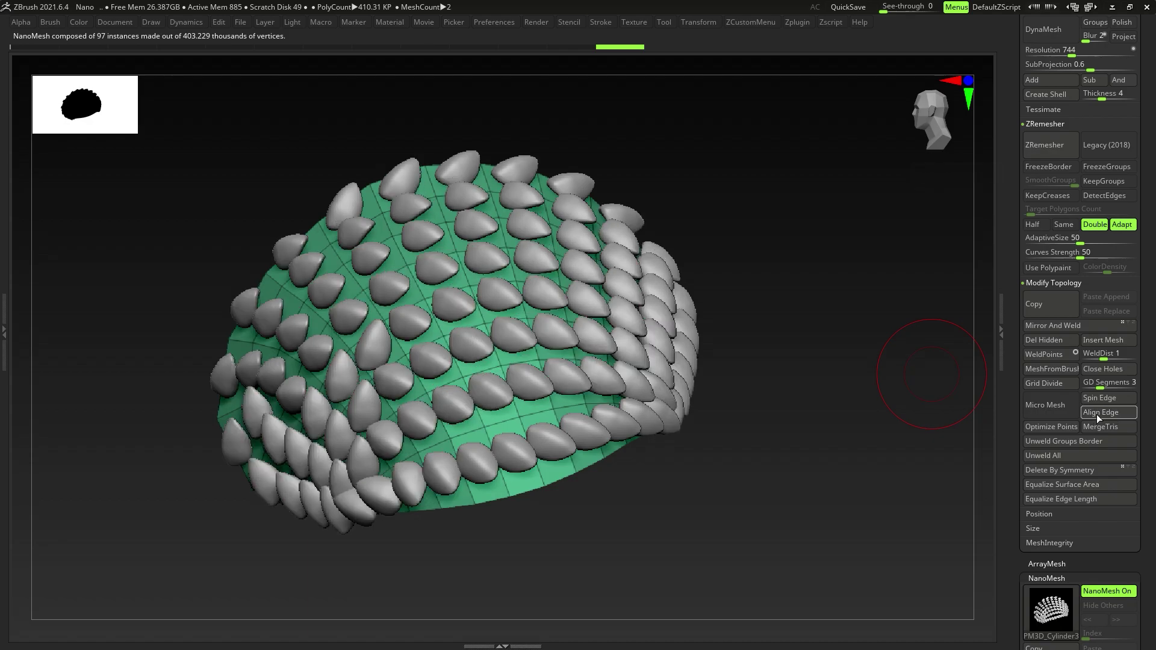
left_click_drag(795, 416, 501, 353)
Step: Set the alignment of the NanoMesh scales to Align To Normal
scroll(1090, 456, "down", 6)
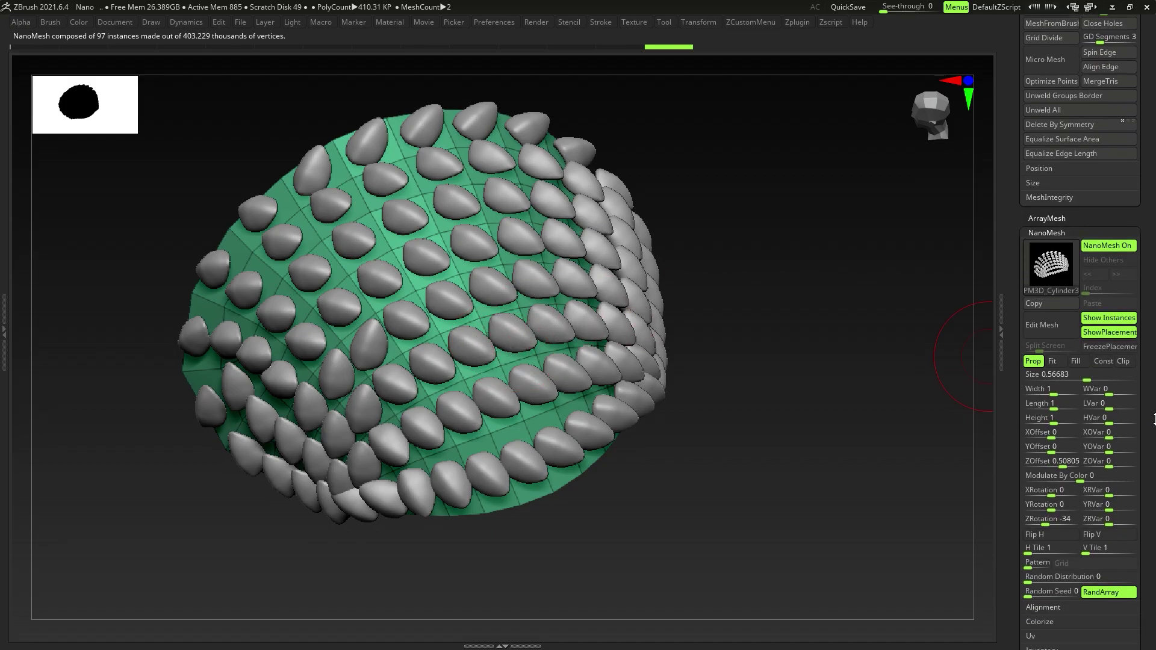
scroll(1155, 418, "down", 3)
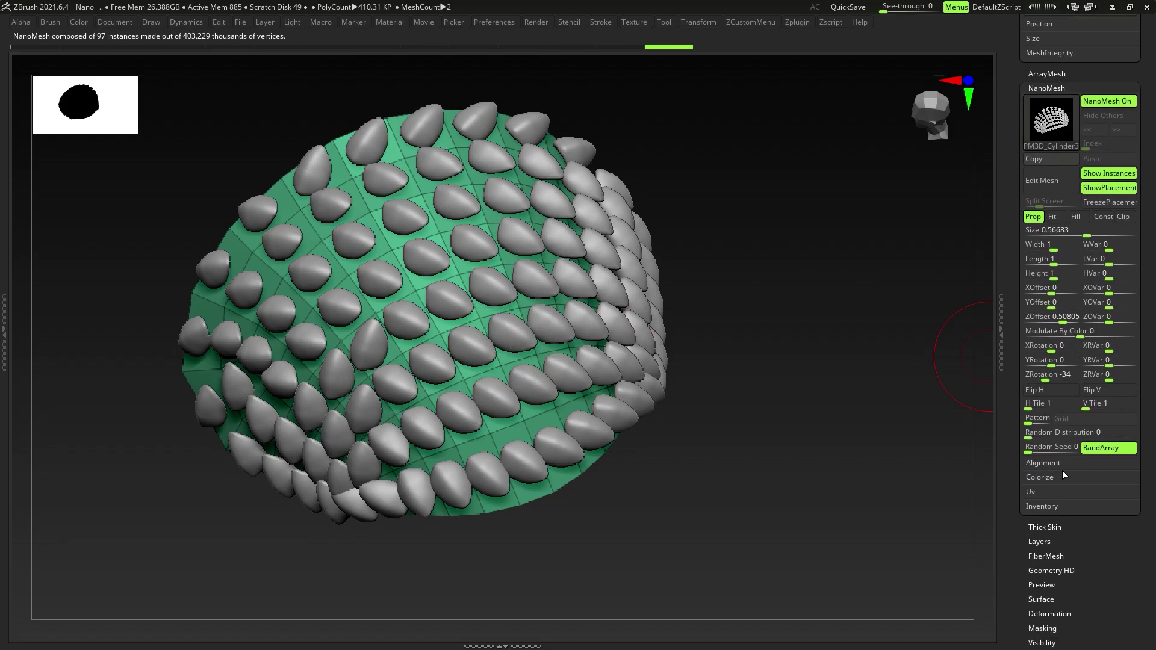
left_click(1044, 464)
left_click(1060, 477)
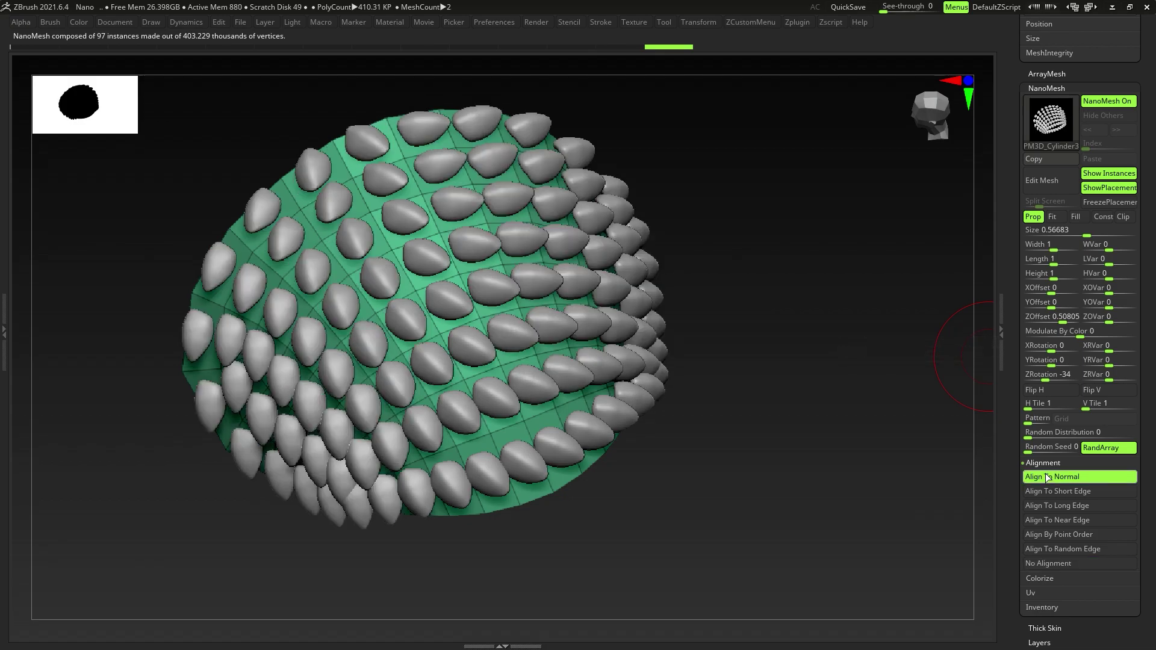
mouse_move(360, 393)
right_mouse_down()
mouse_move(388, 377)
mouse_move(339, 395)
mouse_move(274, 376)
mouse_move(475, 374)
right_mouse_up()
Step: Try Align To Short Edge and Align To Long Edge on the scales and return to Align To Normal
left_click(1089, 490)
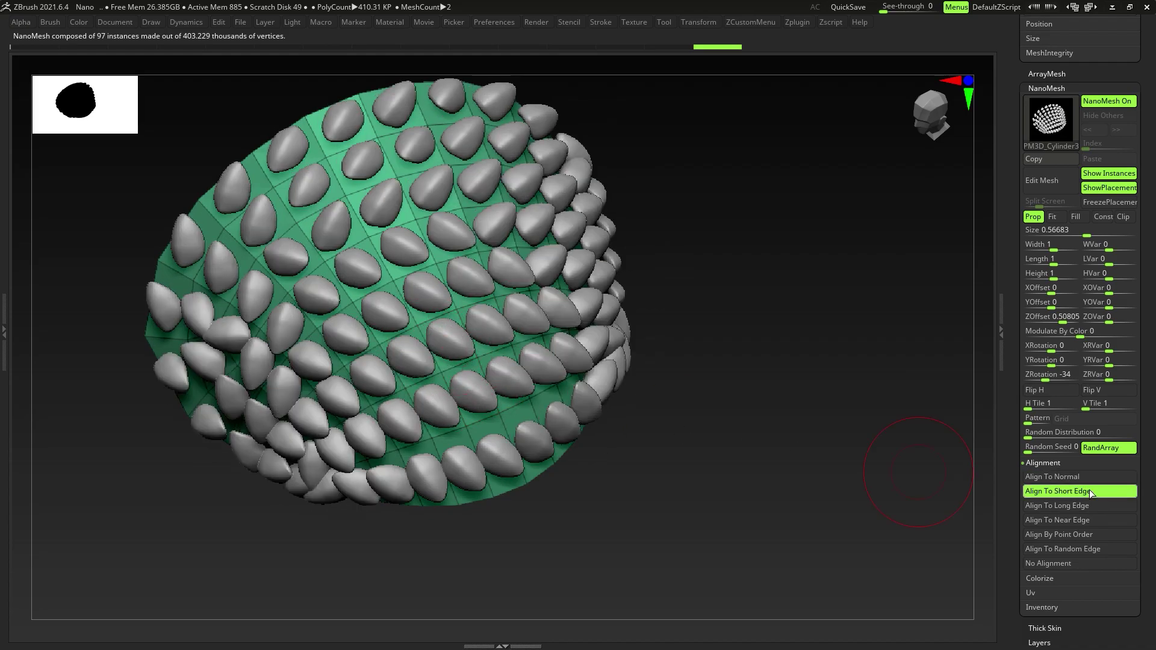
left_click(1085, 506)
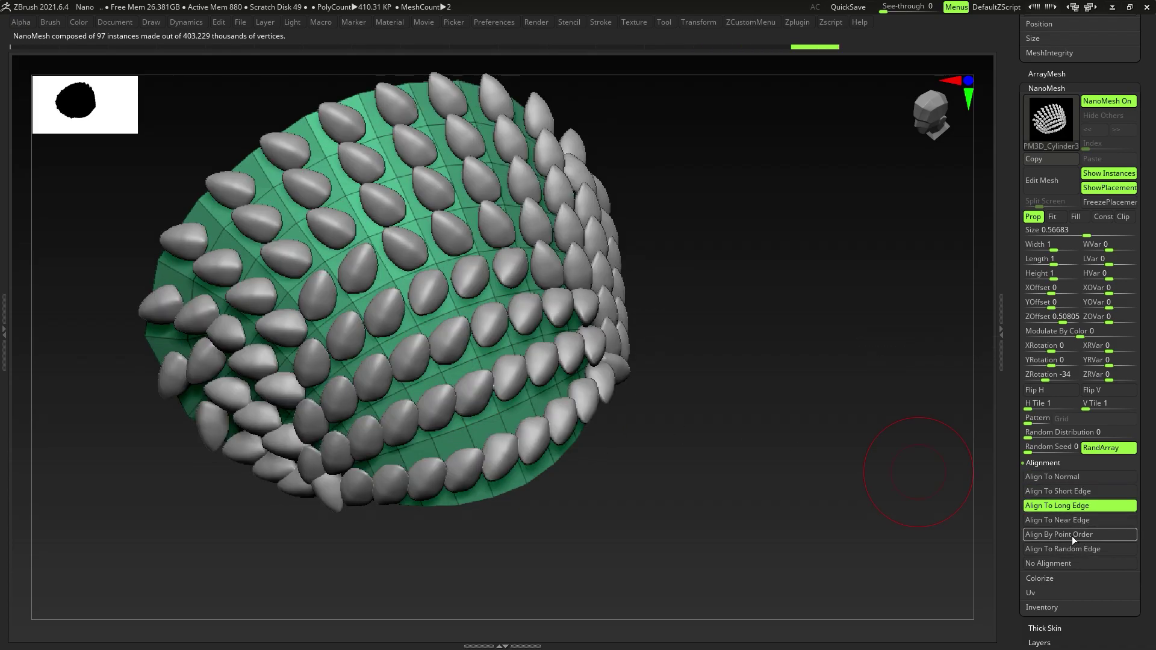
left_click(1030, 477)
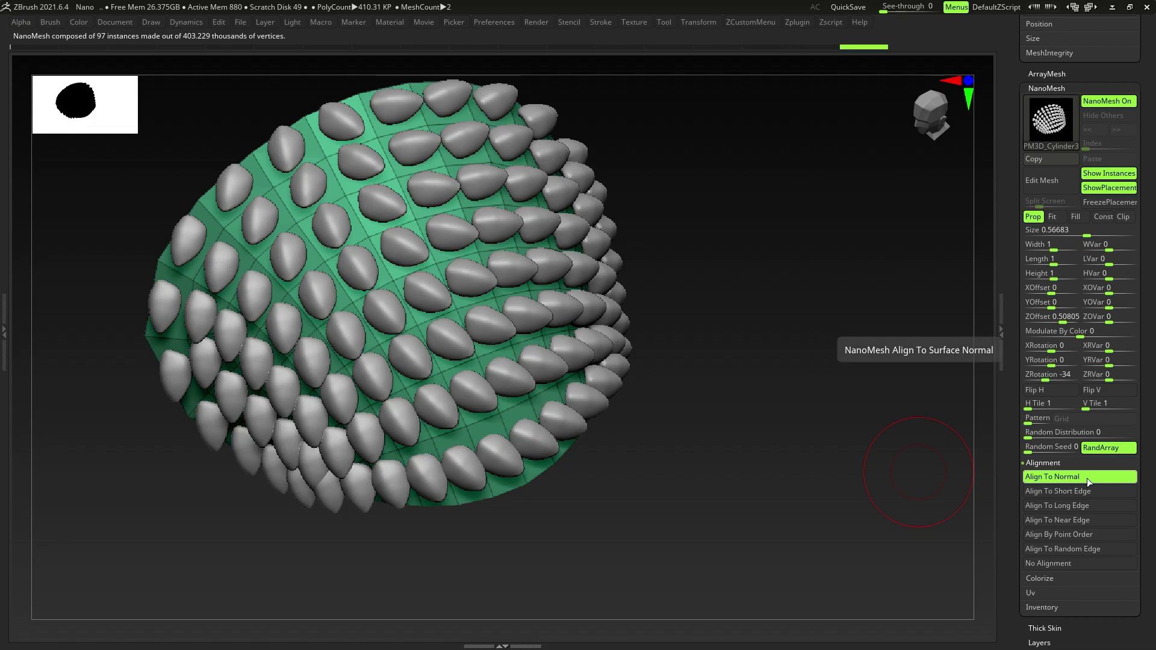
right_click_drag(415, 392, 446, 367)
left_click_drag(446, 367, 494, 391)
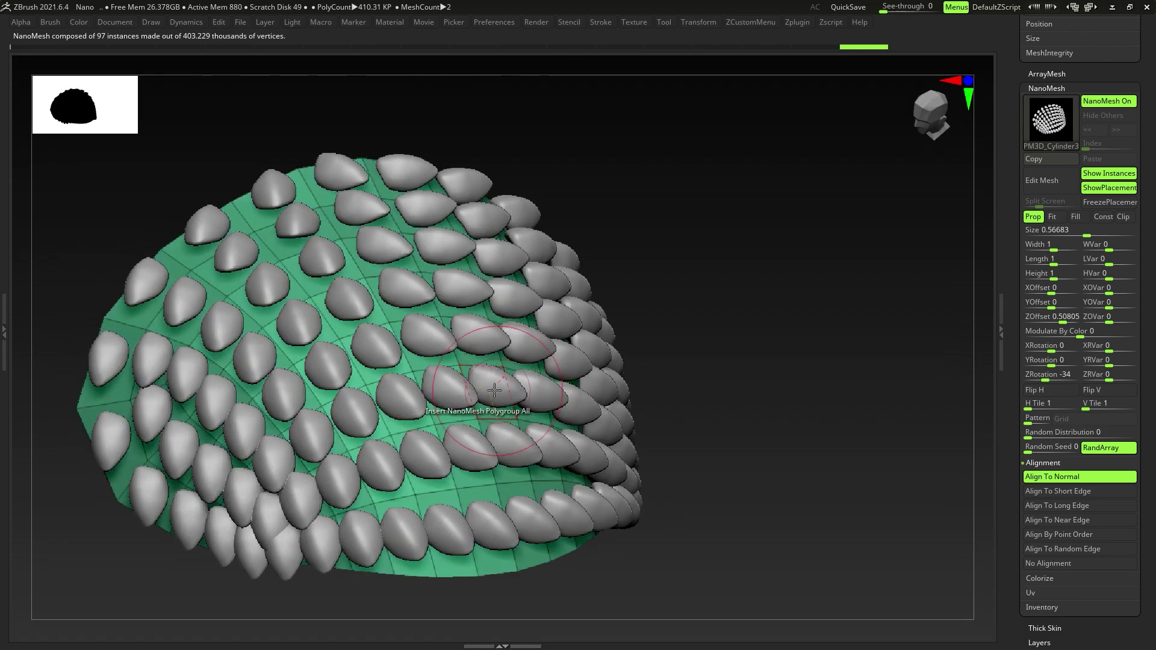
Step: Set the scales' NanoMesh size to about 0.727 and flatten their height to about 0.133
scroll(1154, 314, "up", 5)
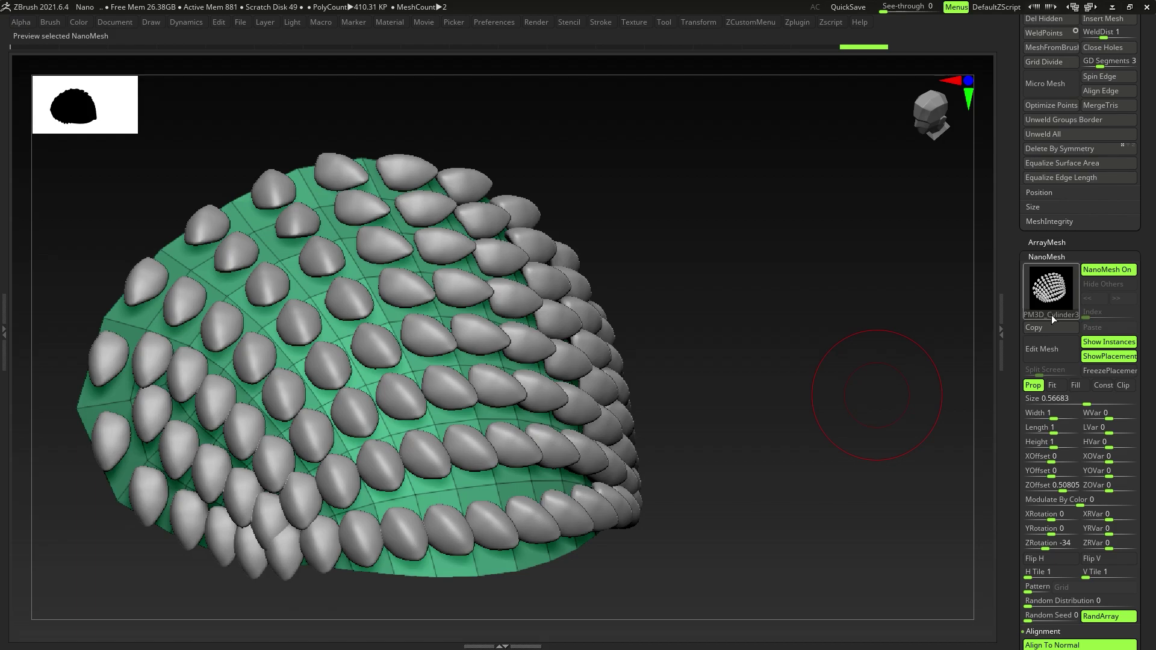
scroll(1154, 335, "down", 1)
left_click_drag(1081, 355, 1091, 354)
right_click_drag(388, 375, 456, 370, "alt")
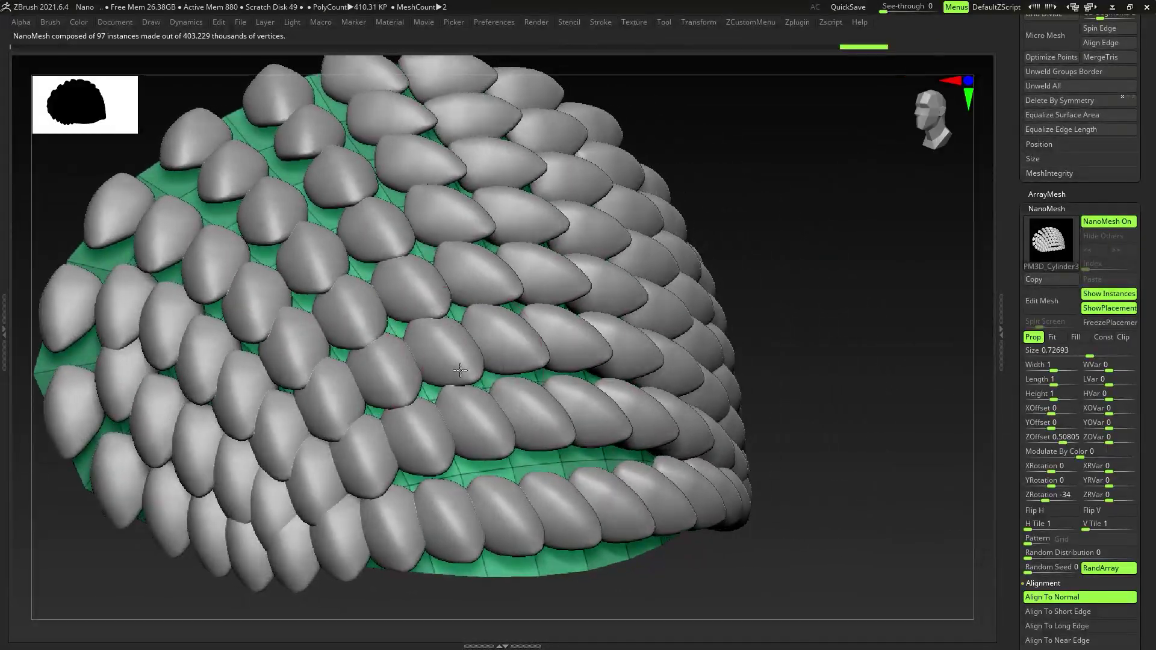
left_click_drag(1053, 368, 1042, 403)
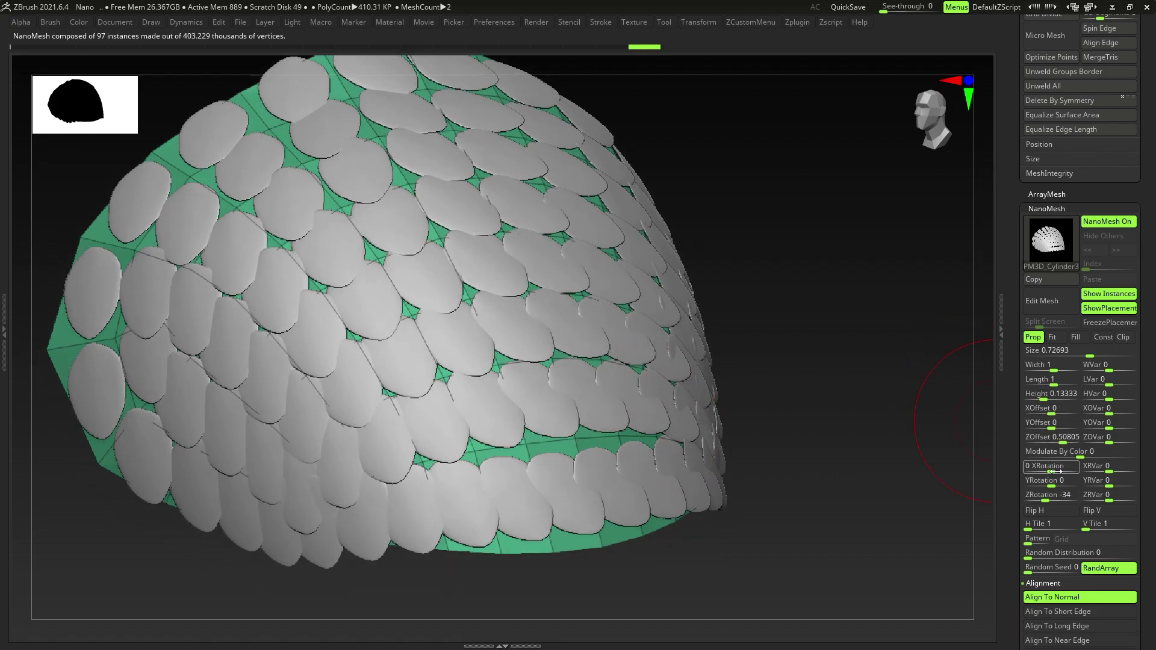
Step: Set the scales' YRotation to -13, ZRotation to -73 and size to about 0.92 so they overlap
left_click_drag(1051, 497, 1049, 481)
right_click_drag(713, 451, 681, 447)
right_click_drag(680, 447, 593, 470, "ctrl")
left_click_drag(1090, 355, 1093, 355)
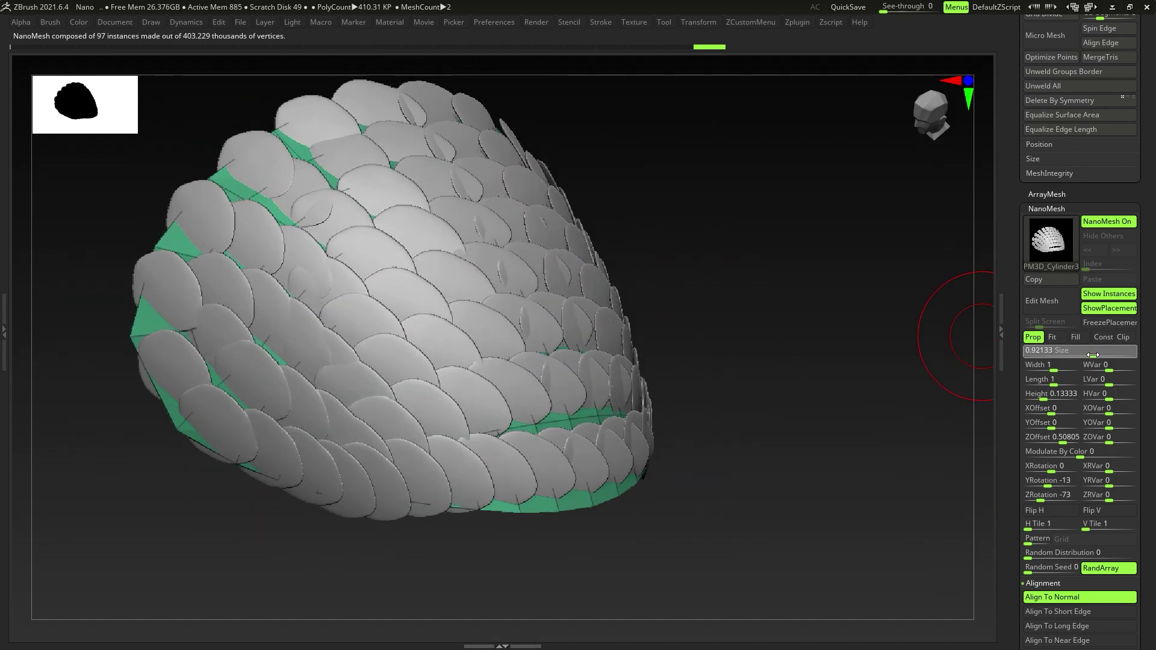
Step: Reset the scales' YRotation to 0 and tilt them with an XRotation of 7
left_click_drag(1048, 482, 1054, 469)
right_click_drag(692, 451, 500, 359, "ctrl")
right_click_drag(483, 400, 513, 382)
Step: Look up the One To Mesh option in the NanoMesh inventory
left_click_drag(1037, 581, 1037, 438)
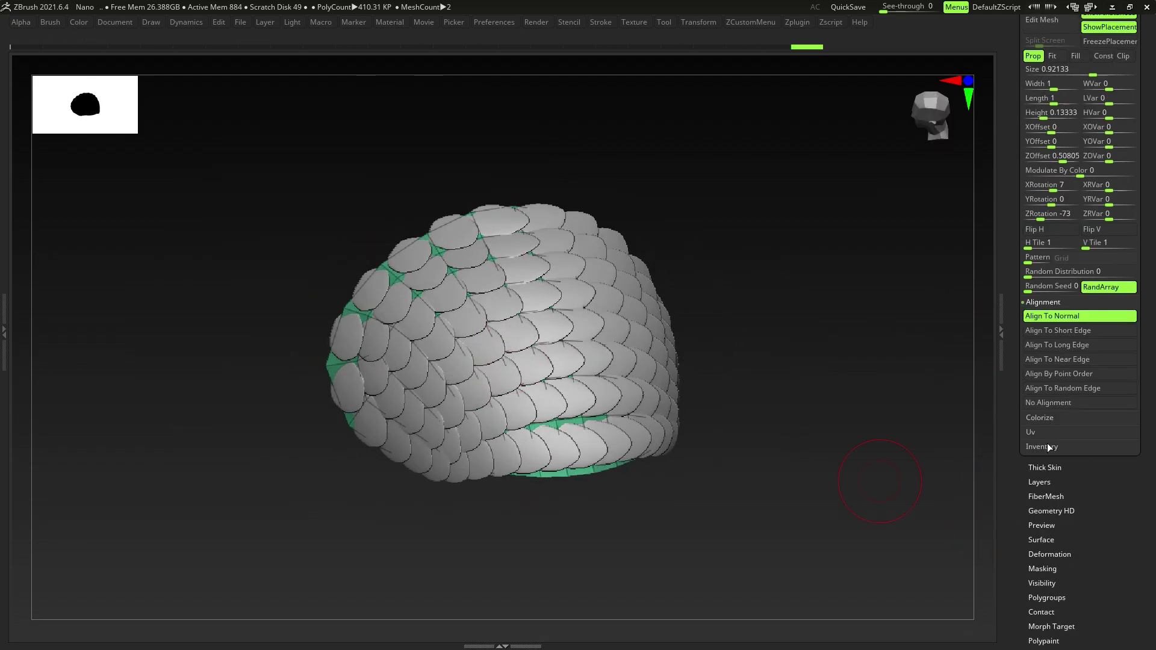
left_click(1042, 447)
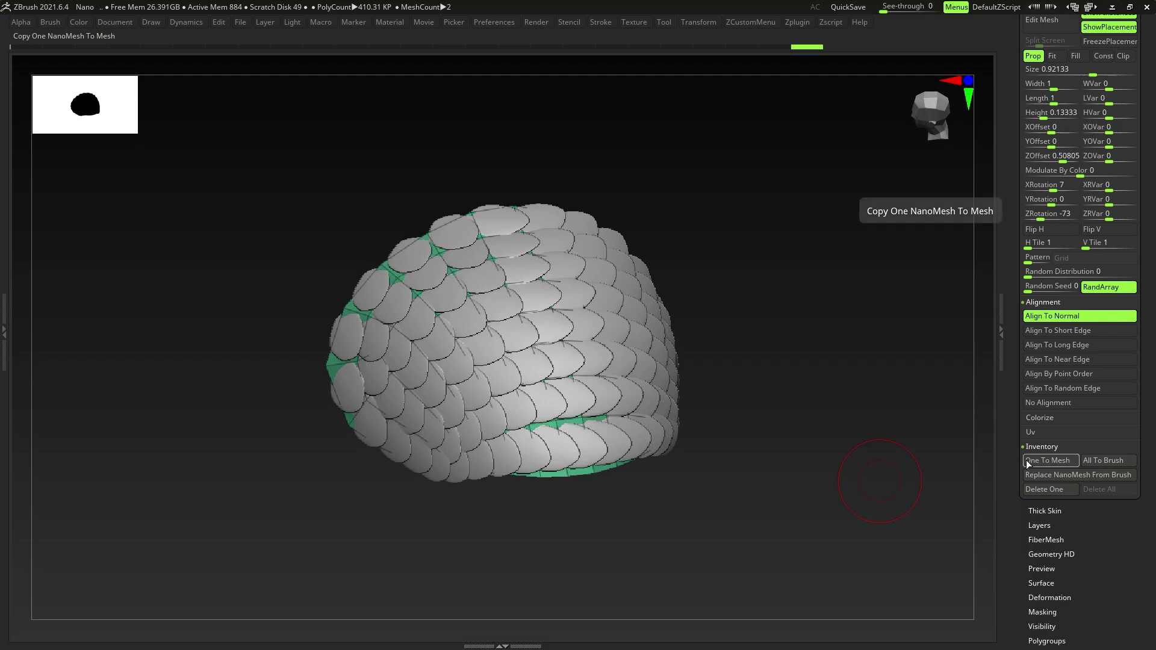
left_click(1051, 462)
mouse_move(511, 425)
right_mouse_down()
mouse_move(545, 415)
mouse_move(530, 414)
right_mouse_up()
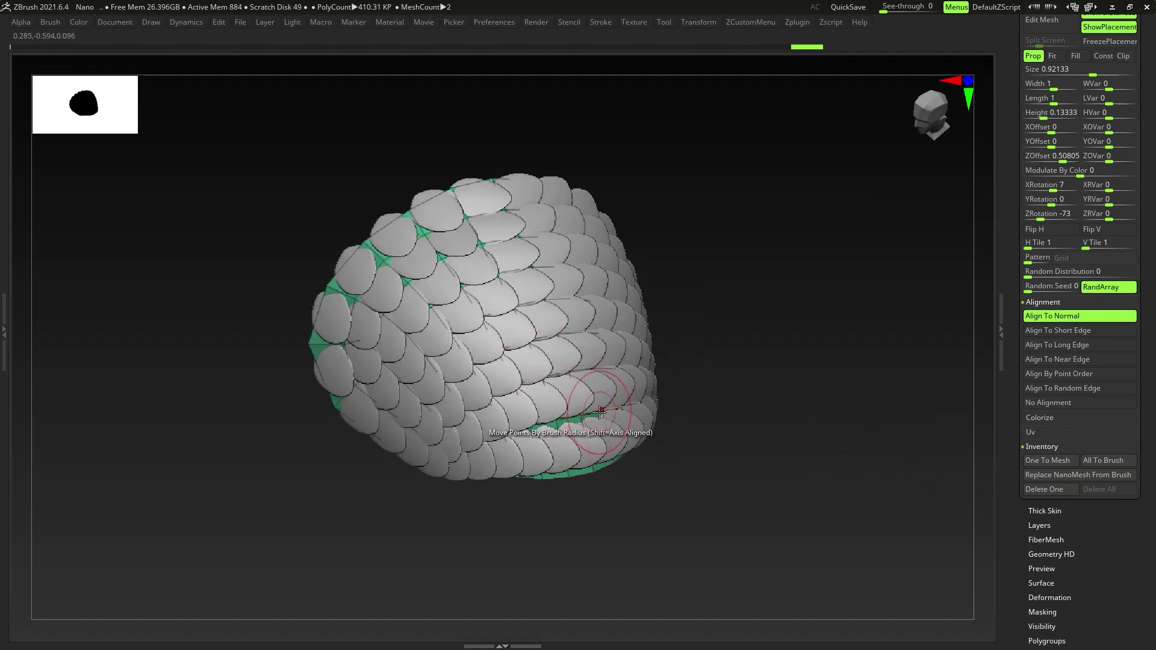
Step: Turn the NanoMesh off and apply a Checker PolyGroup to the whole shoulder patch with the Polygroup All target
left_click_drag(1150, 269, 1150, 315)
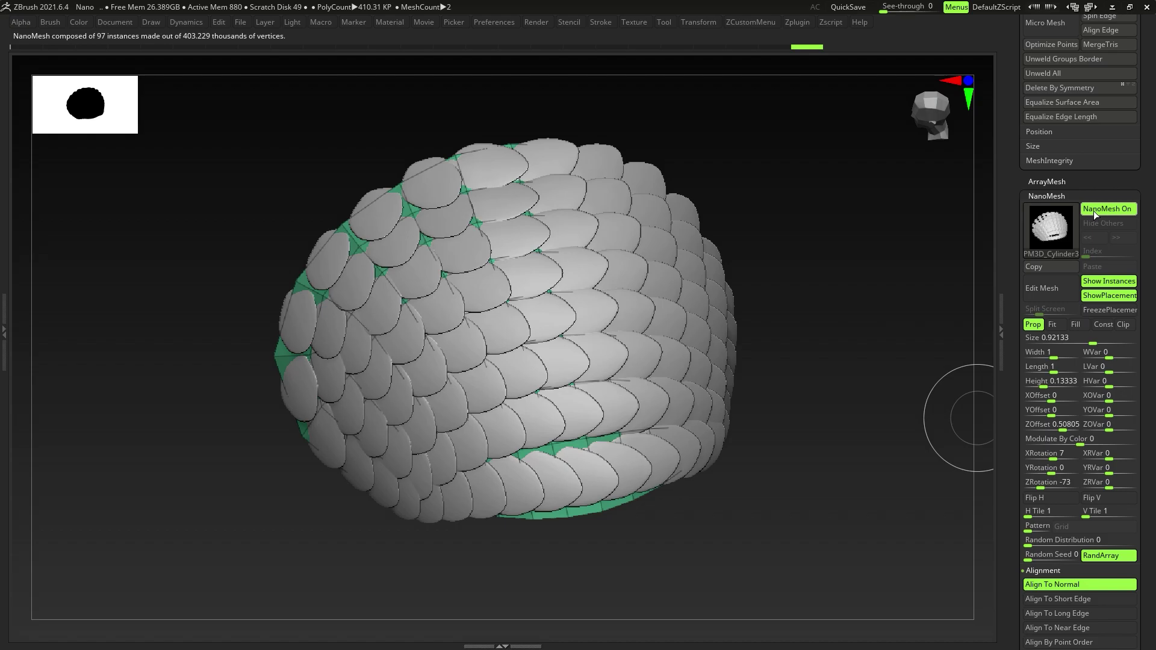
left_click(1096, 210)
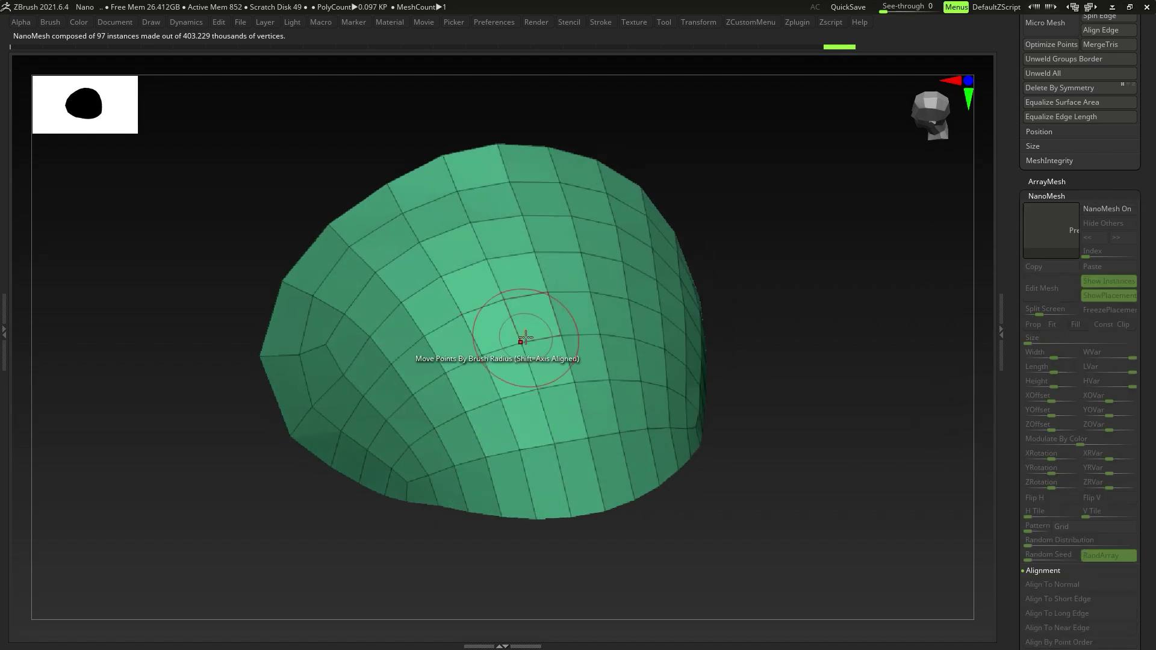
key("space")
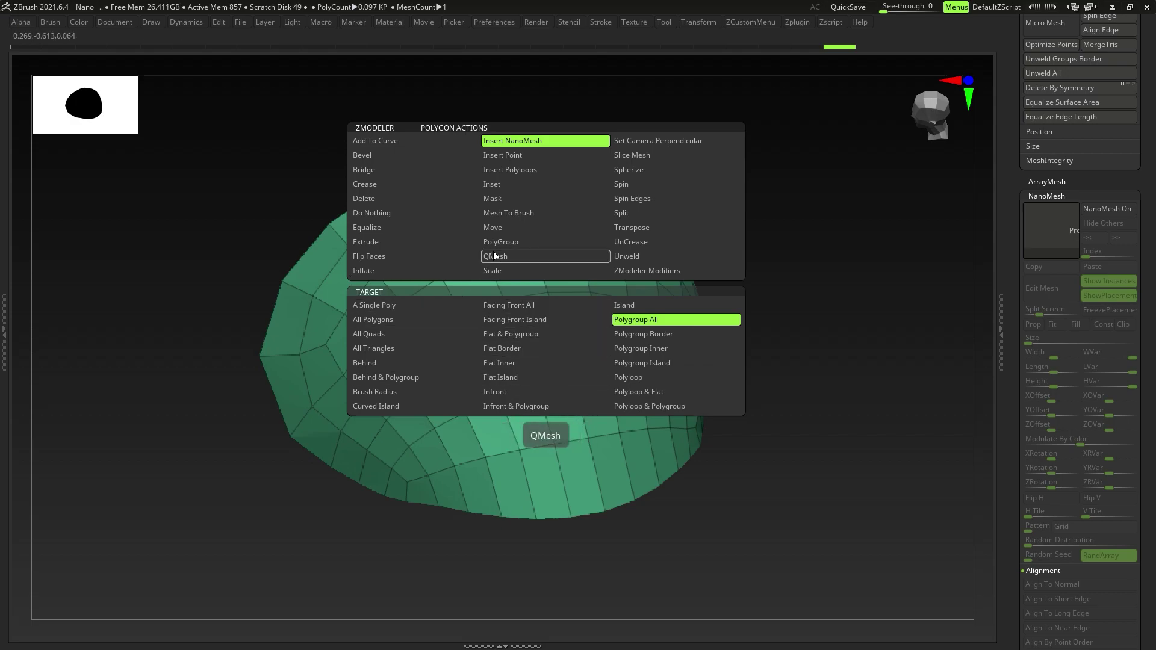
left_click(510, 241)
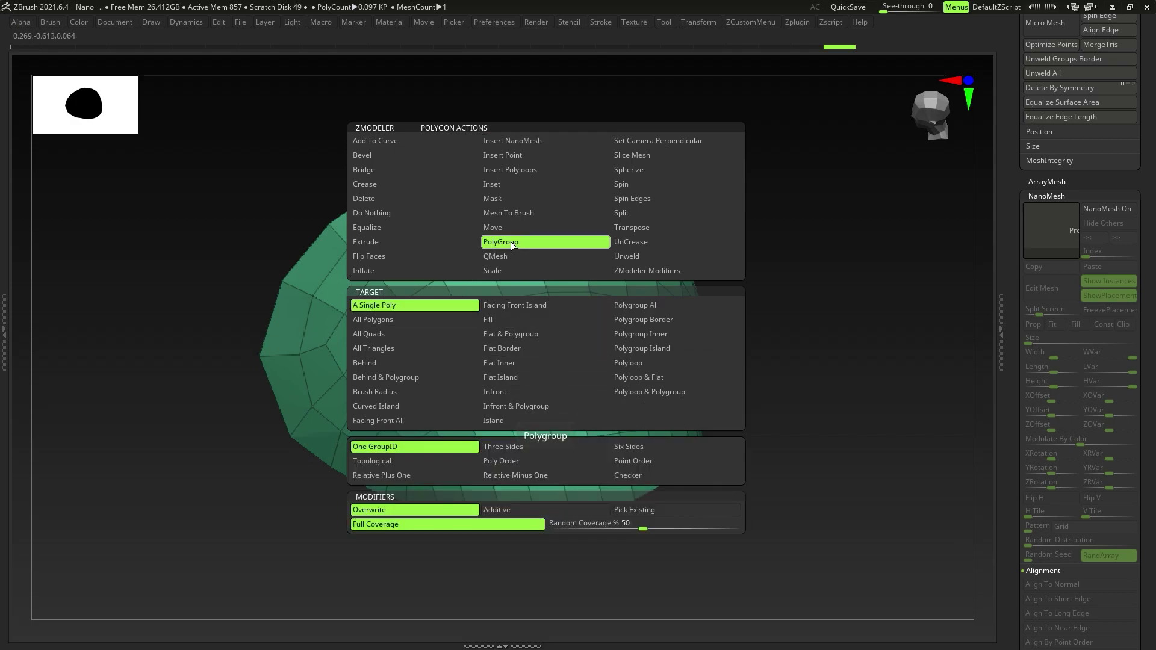
left_click(633, 310)
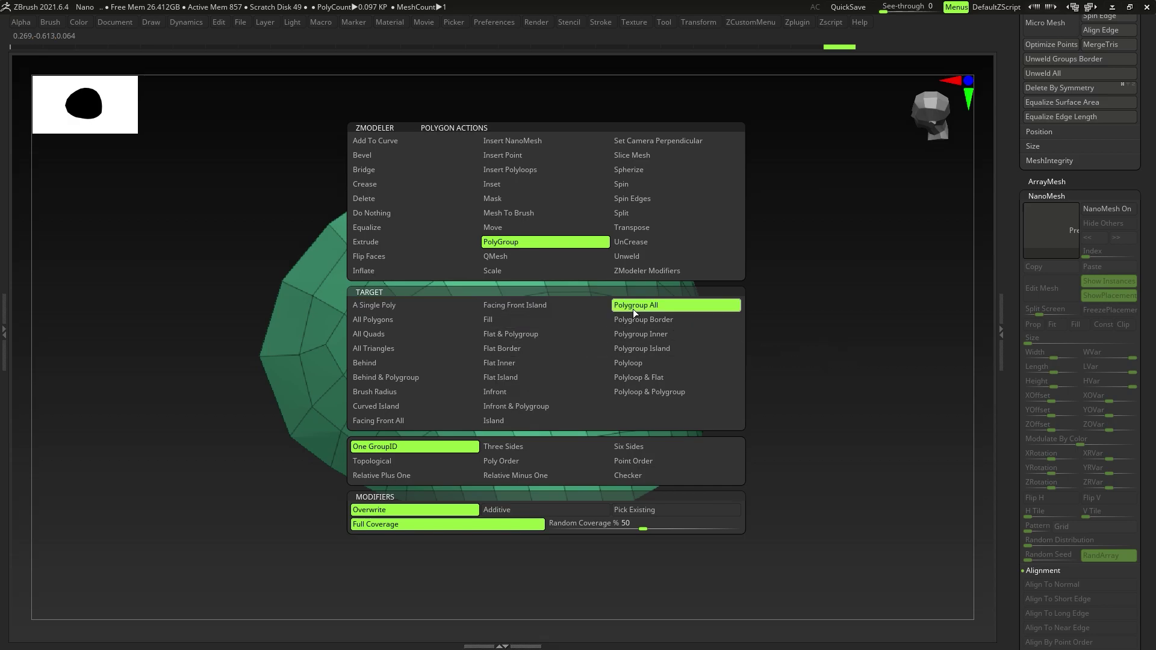
left_click(638, 478)
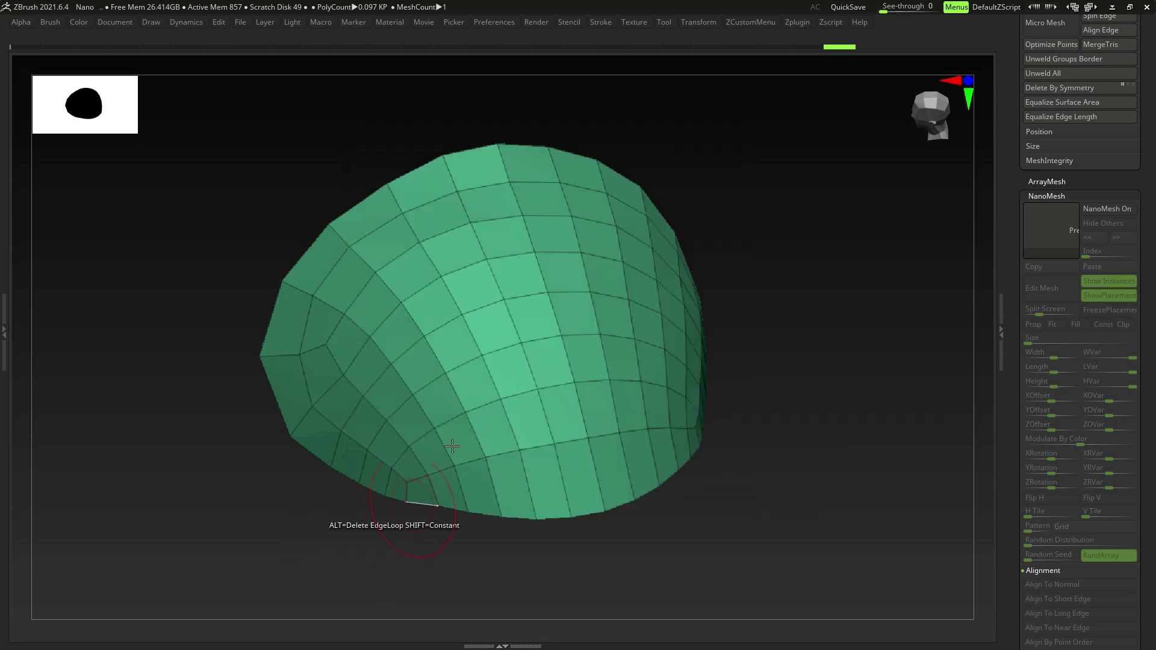
key("space")
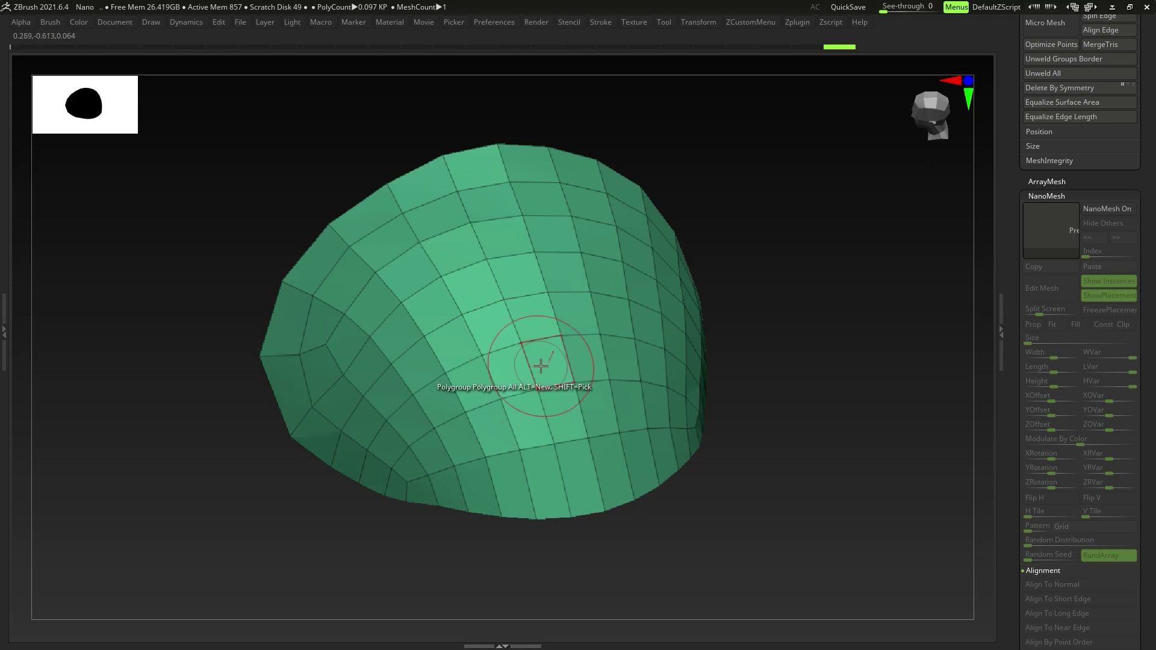
left_click(541, 366)
left_click(541, 366)
left_click(540, 366)
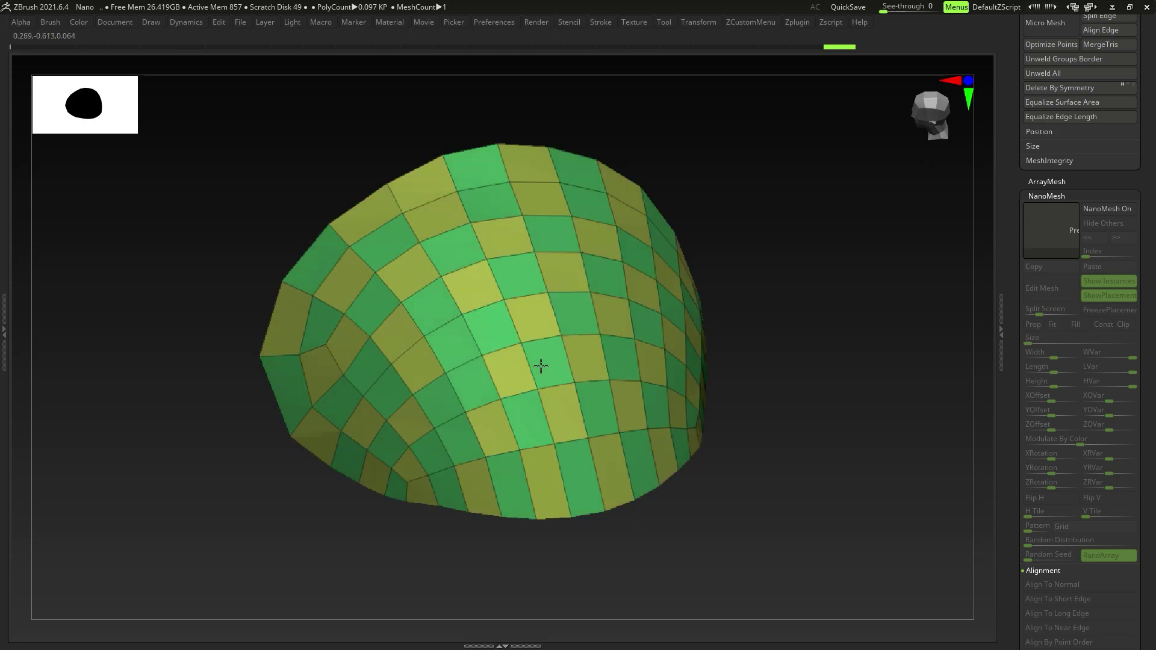
Step: Try merging the patch into one polygroup and applying the Checker PolyGroup at 53% random coverage
right_click_drag(414, 396, 486, 417)
key("ctrl+w")
right_click_drag(547, 327, 524, 325)
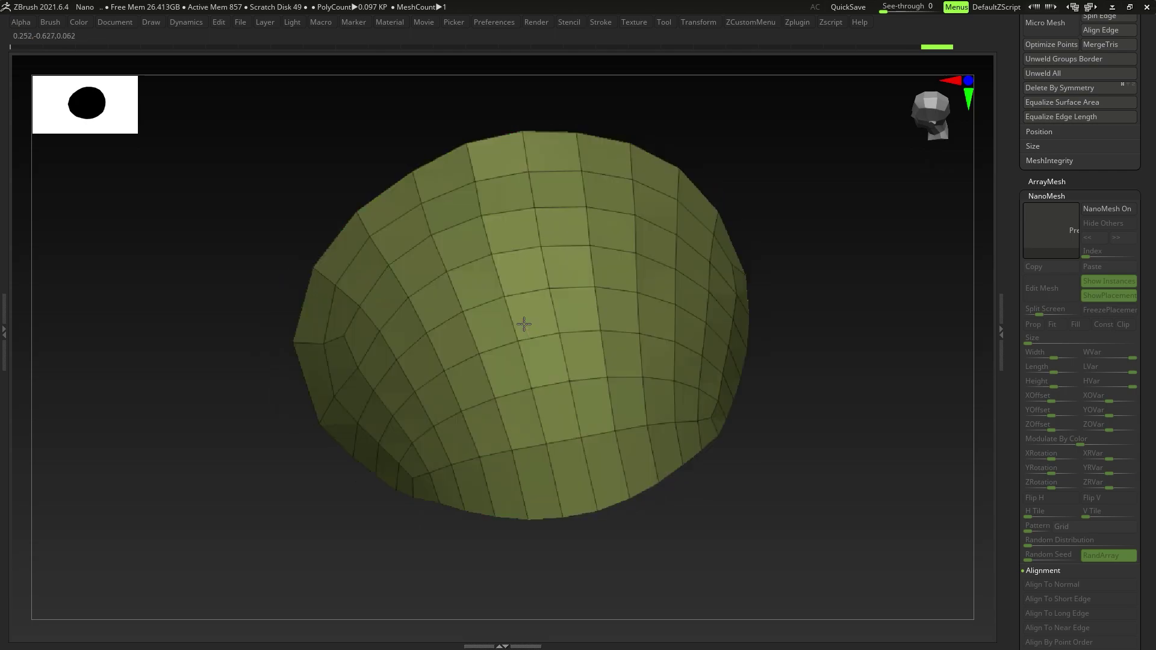
key("space")
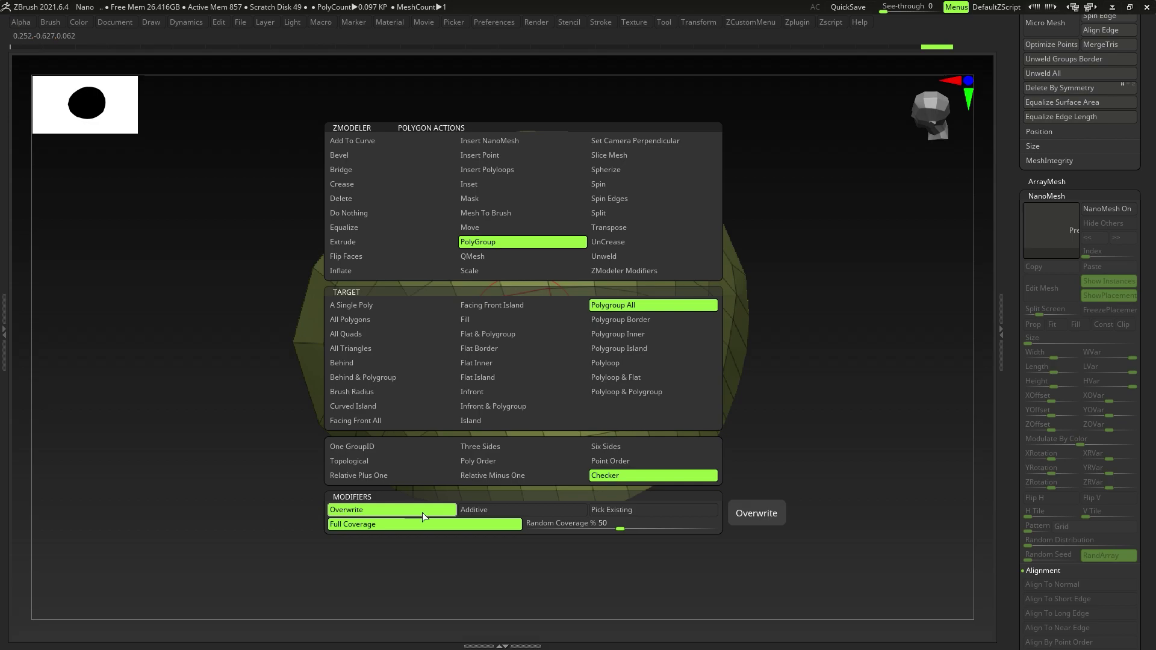
left_click(569, 523)
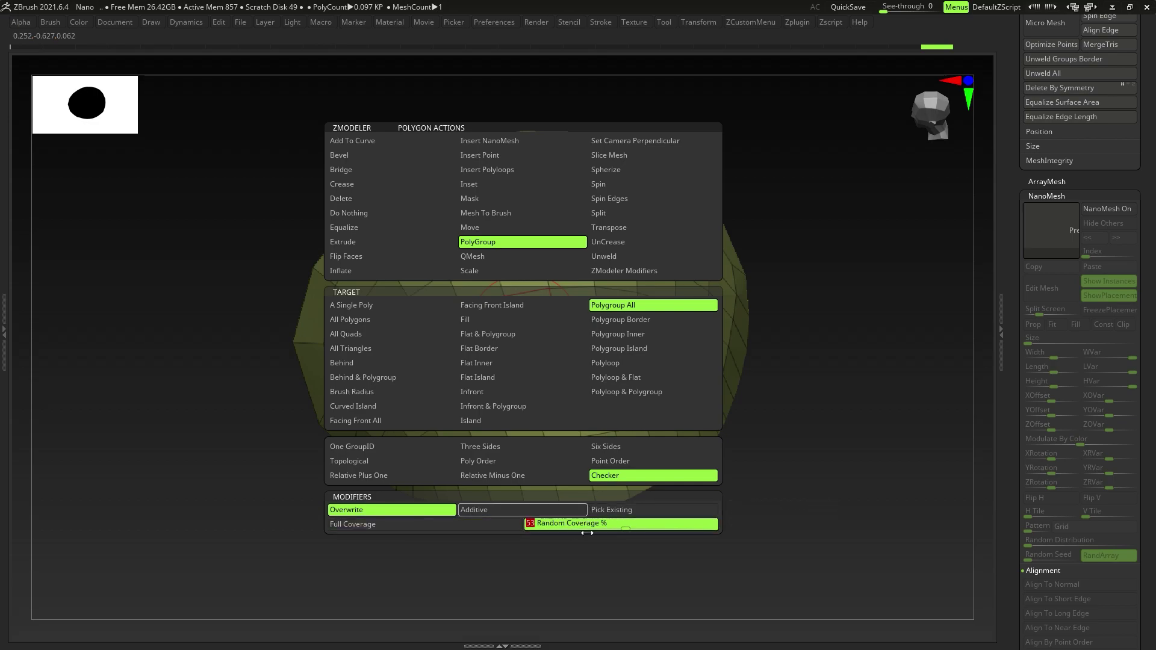
left_click(567, 306)
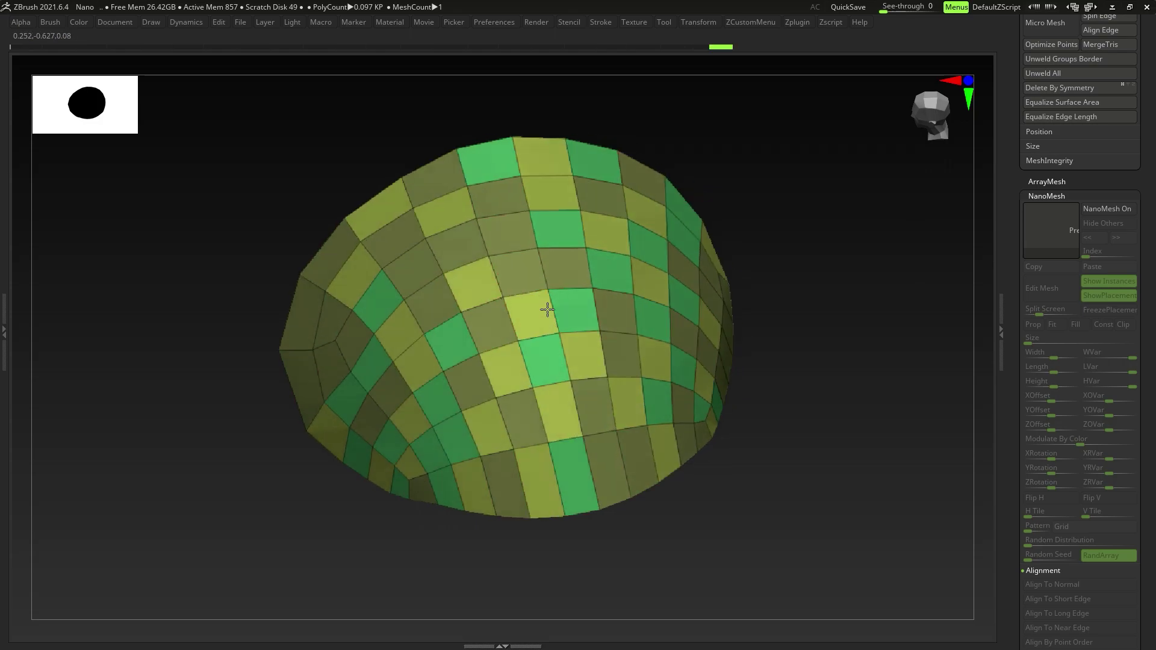
Step: Apply the Checker PolyGroup to the single-group patch with Full Coverage
right_click_drag(547, 312, 491, 301)
right_click_drag(486, 259, 500, 316)
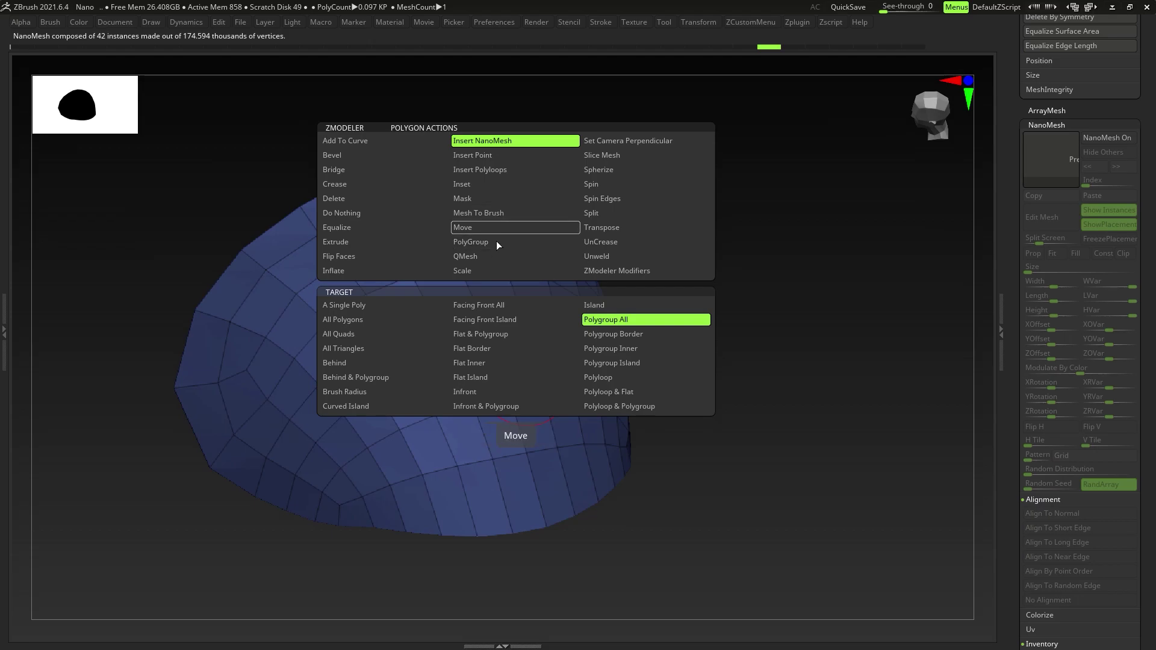
left_click(497, 240)
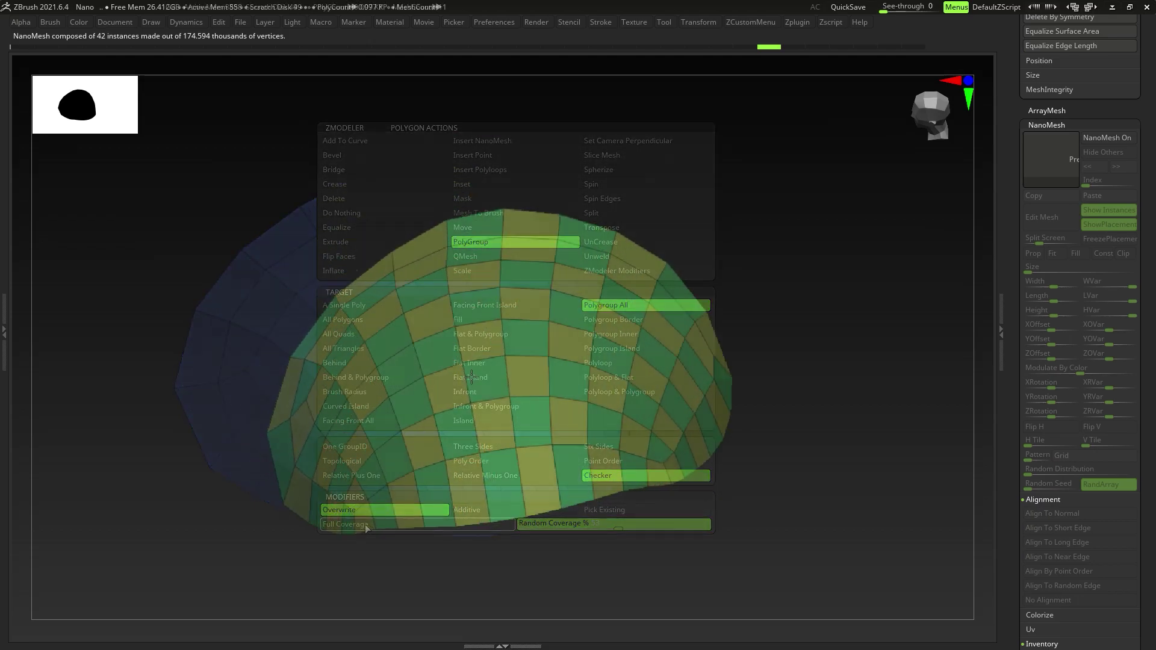
key("space")
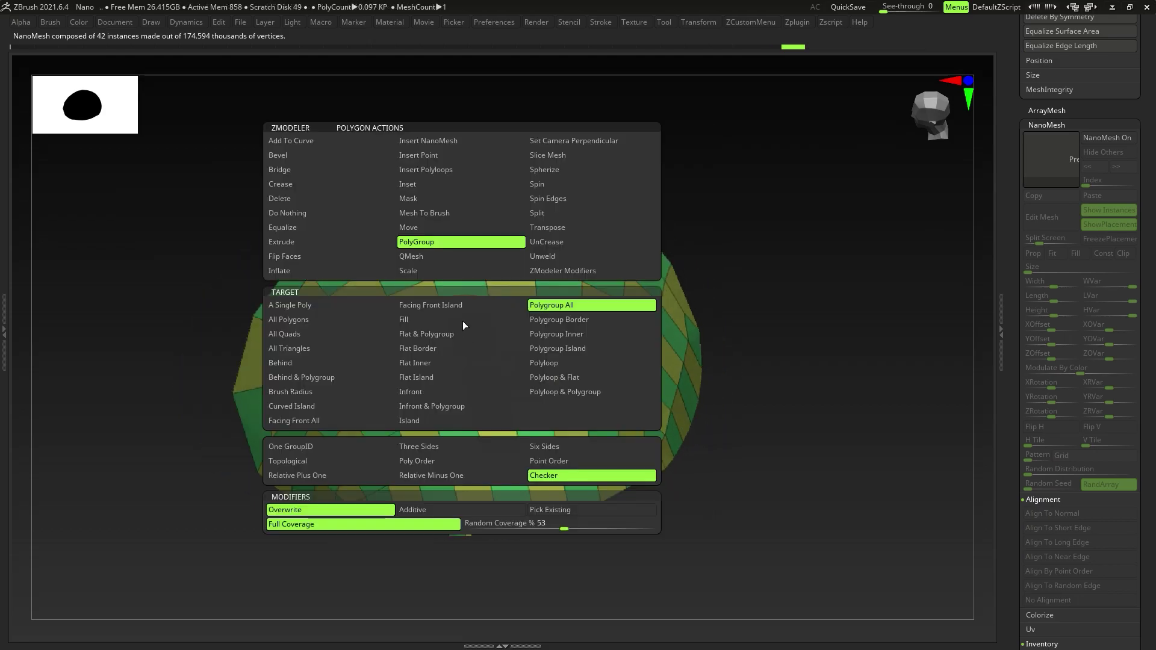
Step: Insert the scale NanoMesh on all polygons of one checker polygroup at a size of about 0.33
left_click(436, 146)
right_click_drag(363, 324, 410, 336)
left_click(475, 338)
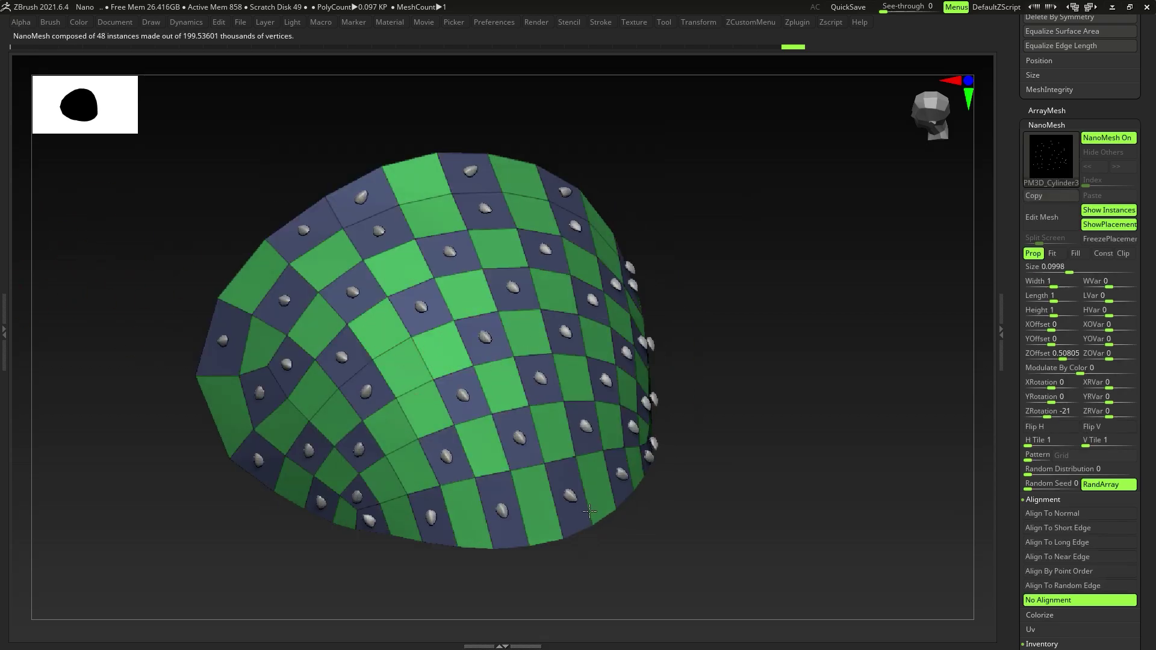
left_click_drag(664, 589, 705, 644)
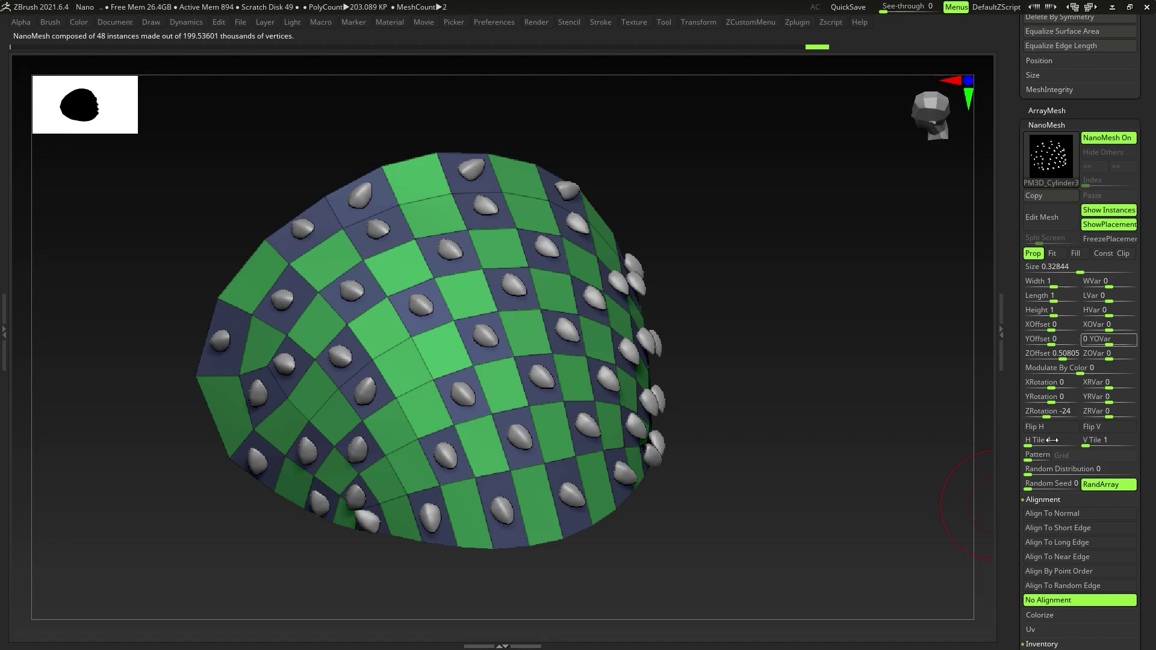
Step: Align the checkered NanoMesh scales to the surface normal and set their size to about 0.63
left_click(1054, 514)
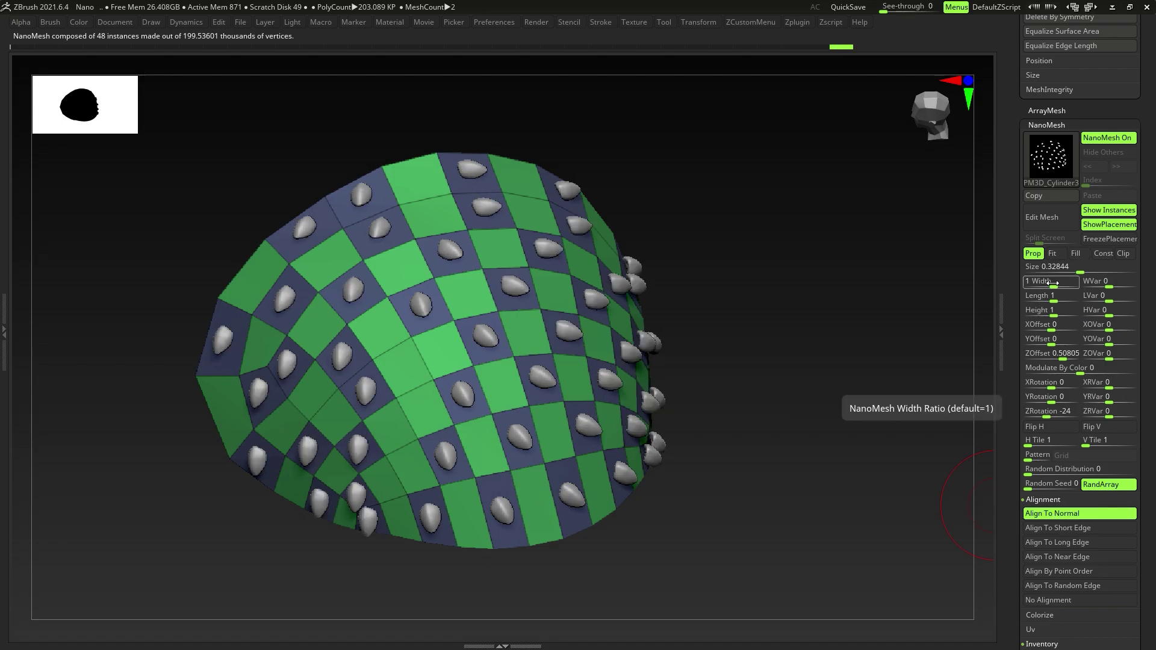
left_click_drag(1081, 267, 1089, 269)
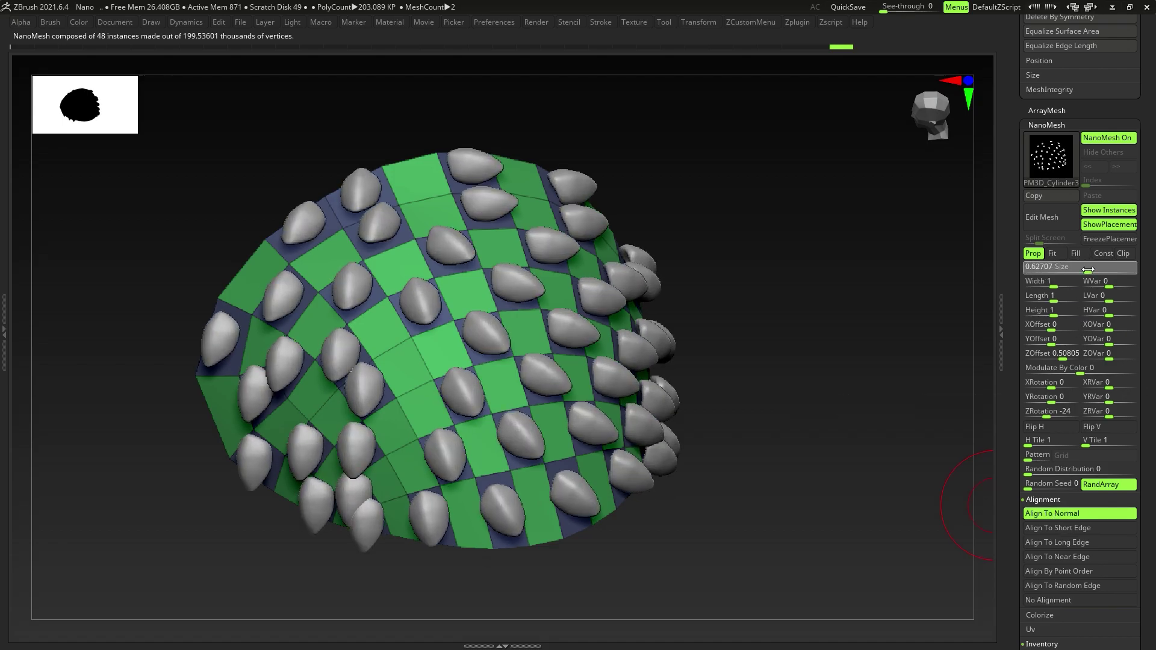
Step: Flatten the scale NanoMesh to a height of about 0.23 and set its X rotation to 12 and Z rotation to -48
left_click_drag(1054, 315, 1046, 316)
right_click_drag(467, 436, 464, 356)
left_click_drag(1047, 417, 1044, 418)
left_click_drag(1052, 387, 1054, 388)
mouse_move(437, 356)
right_mouse_down()
mouse_move(485, 450)
mouse_move(497, 396)
mouse_move(463, 395)
right_mouse_up()
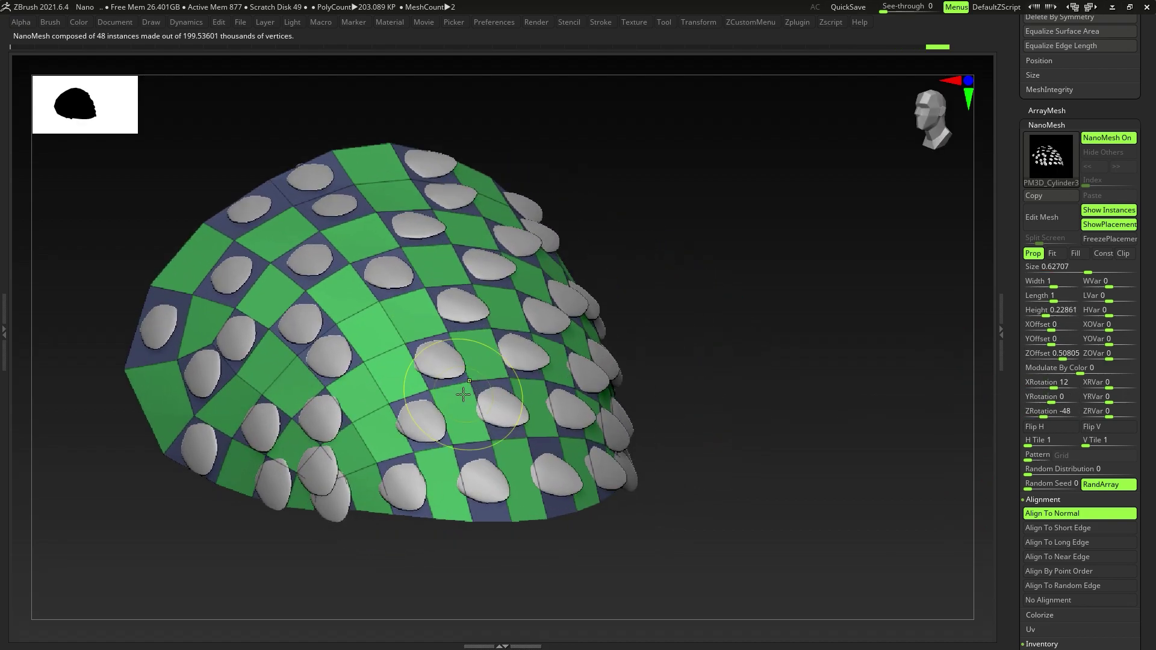
Step: Insert the scale NanoMesh on the other checker polygroup at a size of about 0.21
left_click(416, 325)
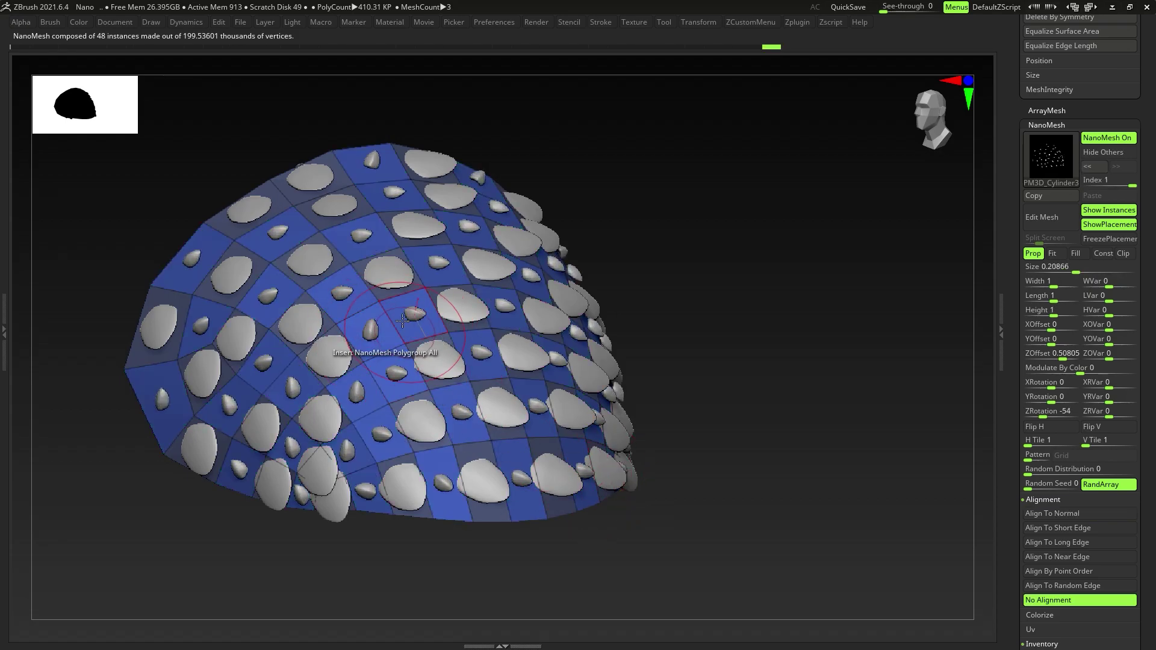
key("ctrl+z")
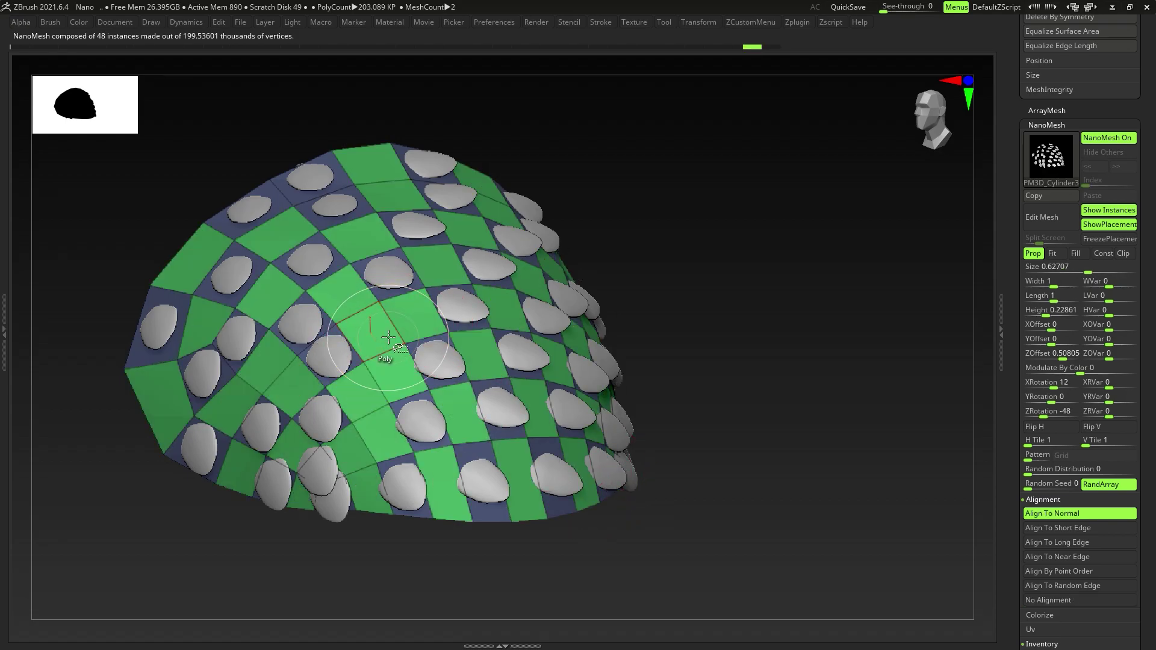
key("ctrl+shift+z")
key("ctrl+z")
key("ctrl+shift+z")
Step: Cycle through the NanoMesh indices and select the second, smaller set of scales
left_click(1096, 168)
left_click(1117, 168)
left_click(1099, 168)
left_click(1117, 168)
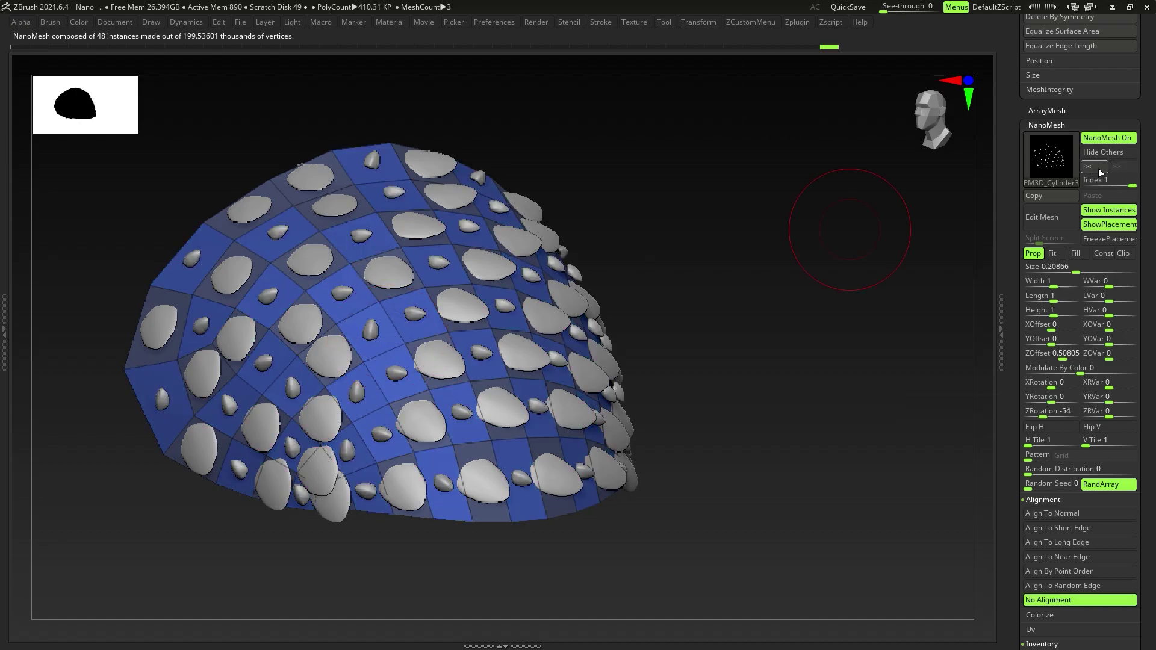
left_click(1098, 168)
left_click(1116, 167)
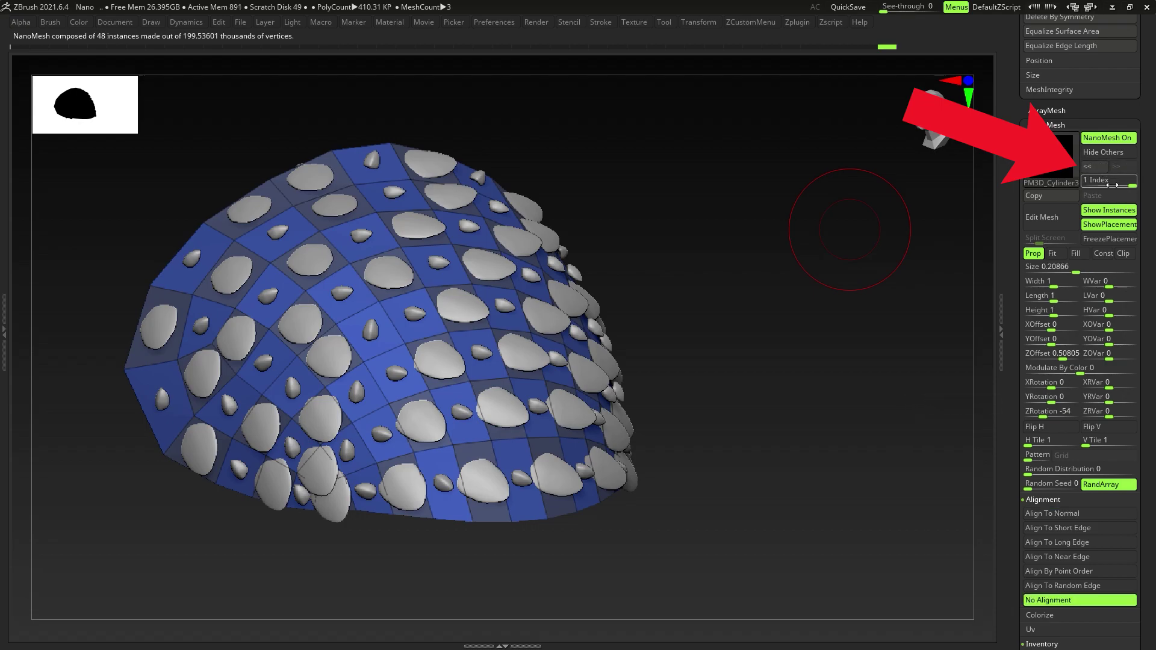
Step: Try a size of about 0.17 on the second NanoMesh, and undo it together with that NanoMesh's insertion
mouse_move(1080, 267)
left_mouse_down()
mouse_move(1093, 268)
mouse_move(1076, 270)
left_mouse_up()
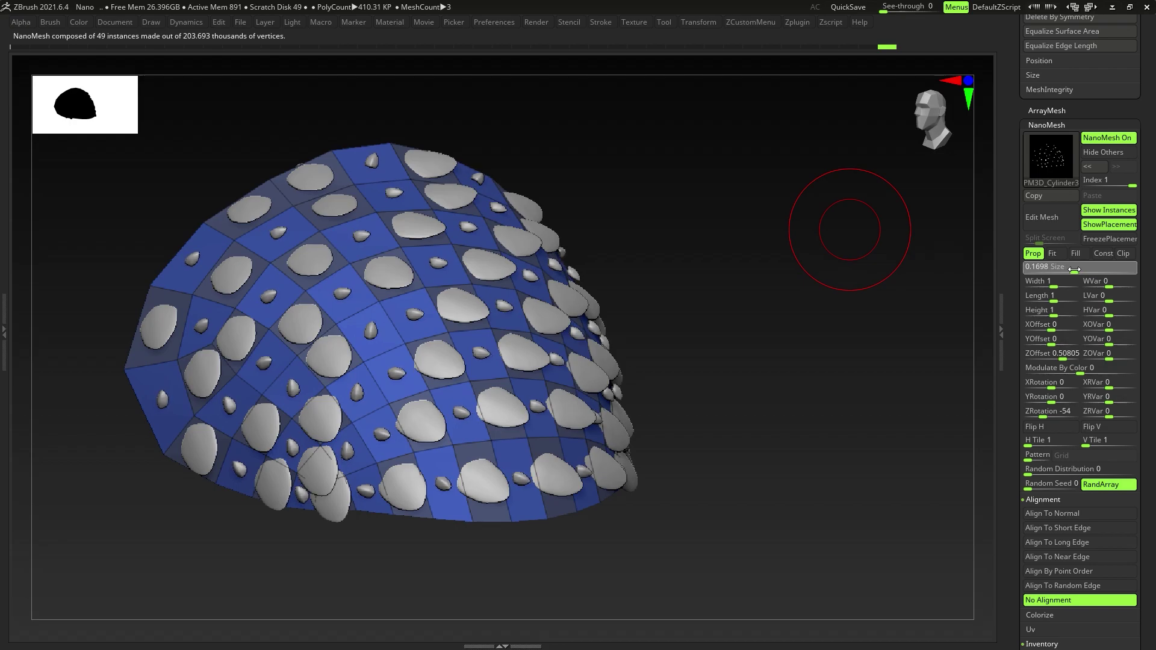
left_click(466, 374)
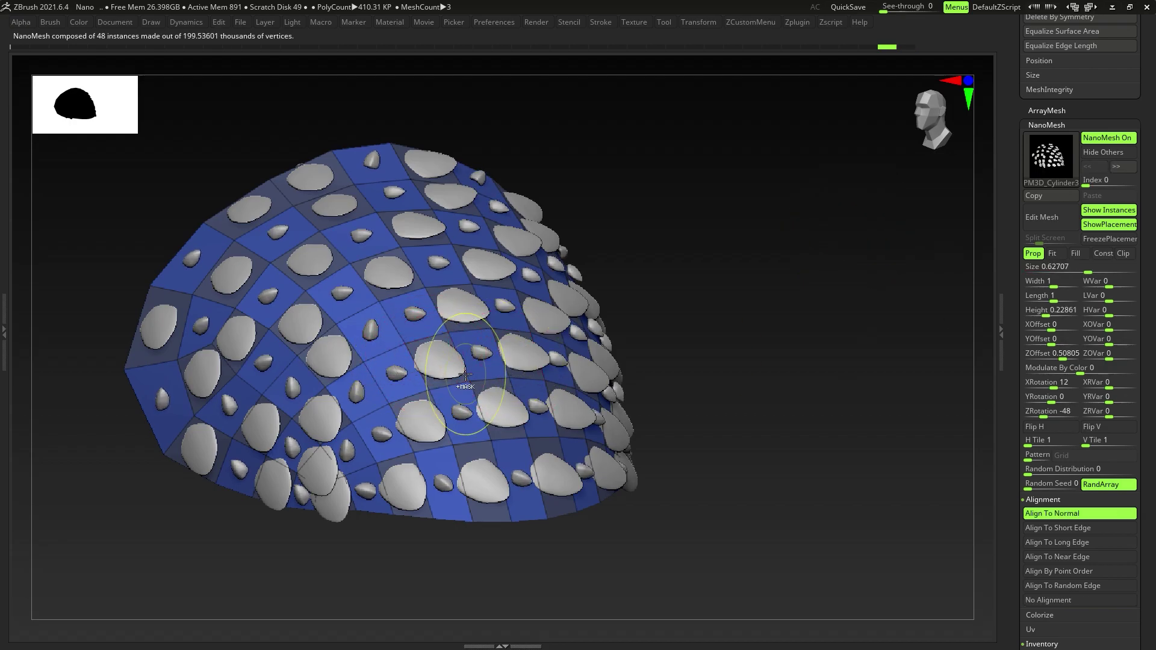
key("ctrl+z")
key("ctrl+z")
key("ctrl+z")
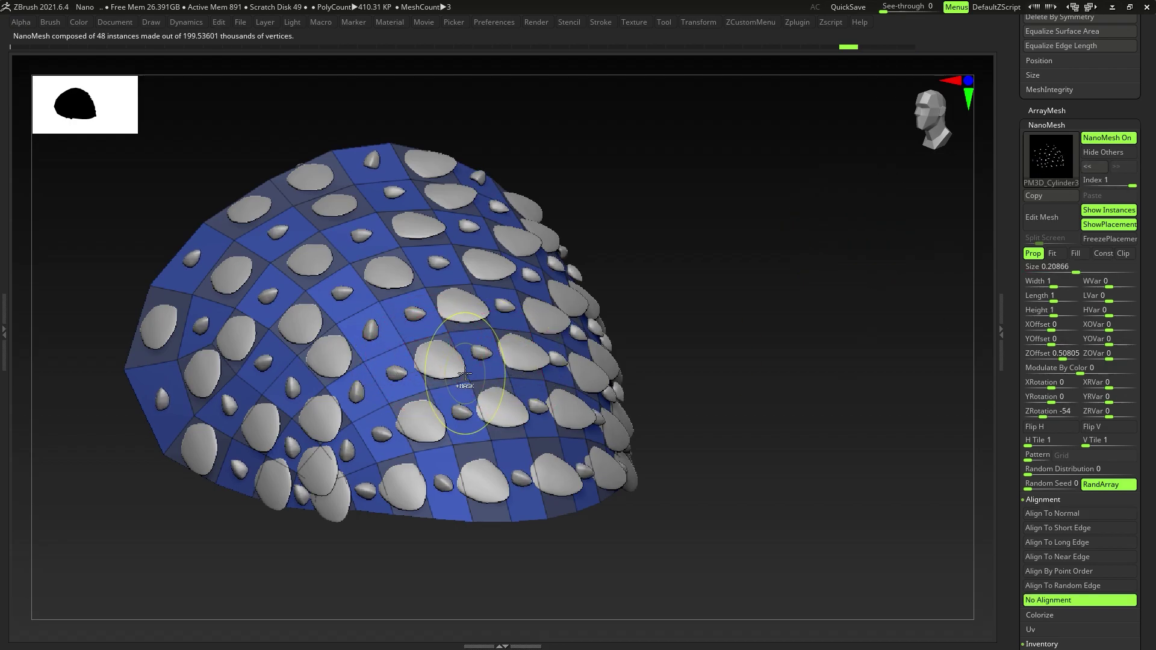
Step: Switch to the cylinder mesh and make a separate polymesh copy of it
left_click(1107, 286)
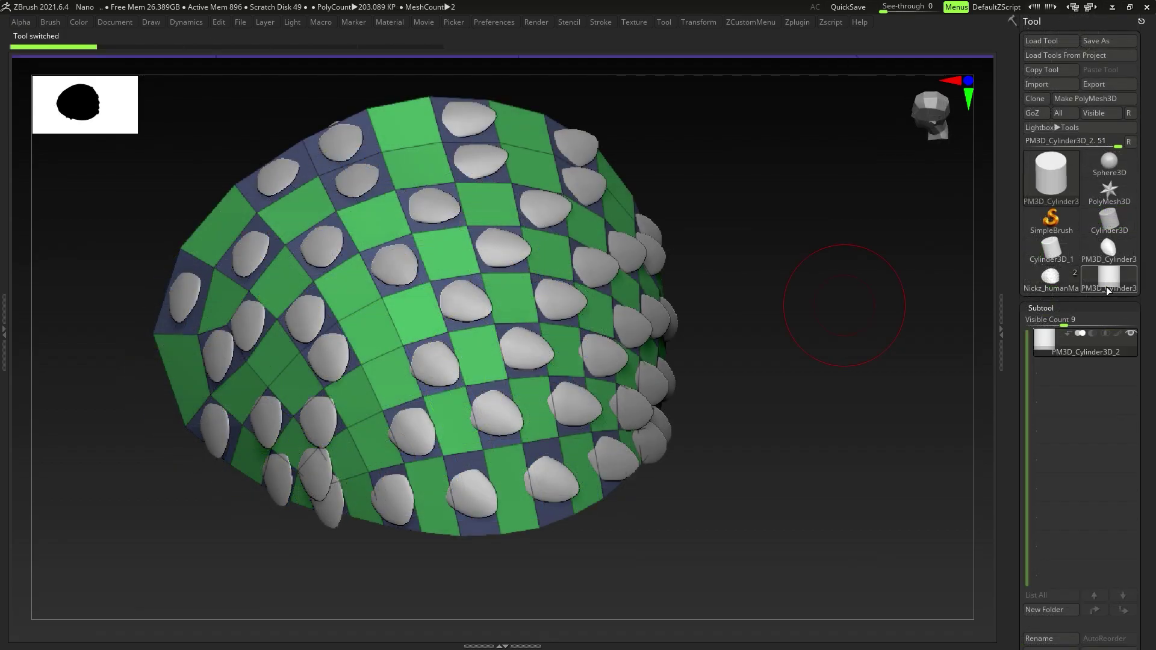
right_click_drag(679, 279, 518, 331, "ctrl")
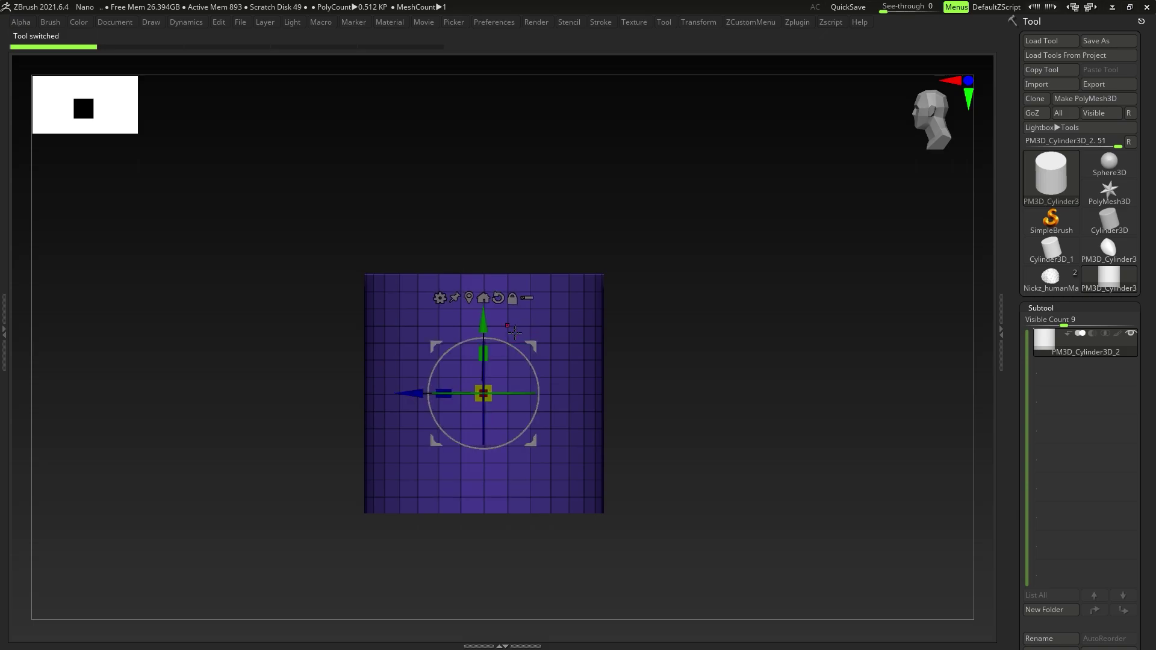
left_click(1095, 99)
left_click(440, 297)
left_click(728, 311)
key("ctrl+z")
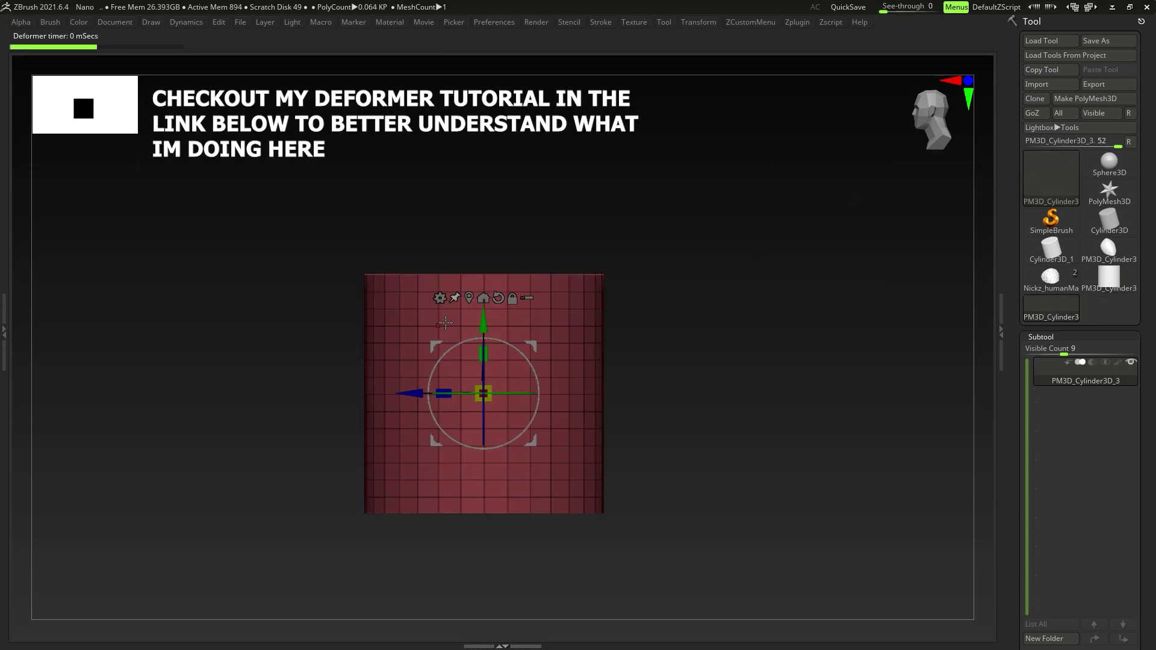
Step: Replace the copied cylinder with a flat, square, gridded plane viewed from the front
left_click(440, 297)
left_click(674, 292)
right_click_drag(673, 292, 627, 307, "shift")
left_click(428, 319)
left_click(400, 316)
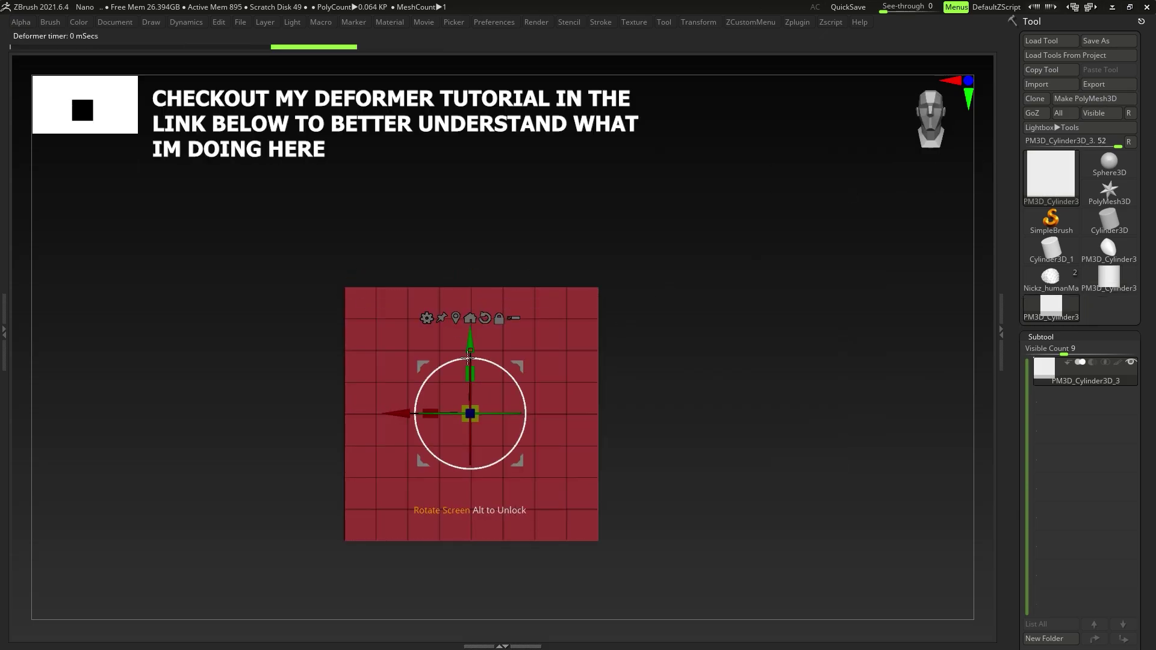
Step: Stretch the plane vertically and reshape its outline symmetrically into a feather with a pointed tip and a narrow stem
left_click_drag(471, 374, 471, 283)
right_click_drag(620, 283, 639, 319, "ctrl")
key("q")
left_click_drag(556, 248, 482, 170)
right_click_drag(531, 385, 533, 342, "alt")
left_click_drag(556, 544, 536, 533)
right_click_drag(536, 533, 537, 489, "alt")
left_click_drag(489, 501, 490, 603)
right_click_drag(493, 253, 493, 349, "alt")
left_click_drag(489, 181, 496, 129)
left_click_drag(553, 259, 563, 259)
right_click_drag(561, 413, 560, 360, "alt")
left_click_drag(536, 488, 523, 483)
right_click_drag(579, 374, 579, 416, "ctrl")
mouse_move(578, 416)
right_mouse_down()
mouse_move(467, 408)
mouse_move(557, 405)
right_mouse_up()
right_click_drag(557, 405, 557, 355, "ctrl")
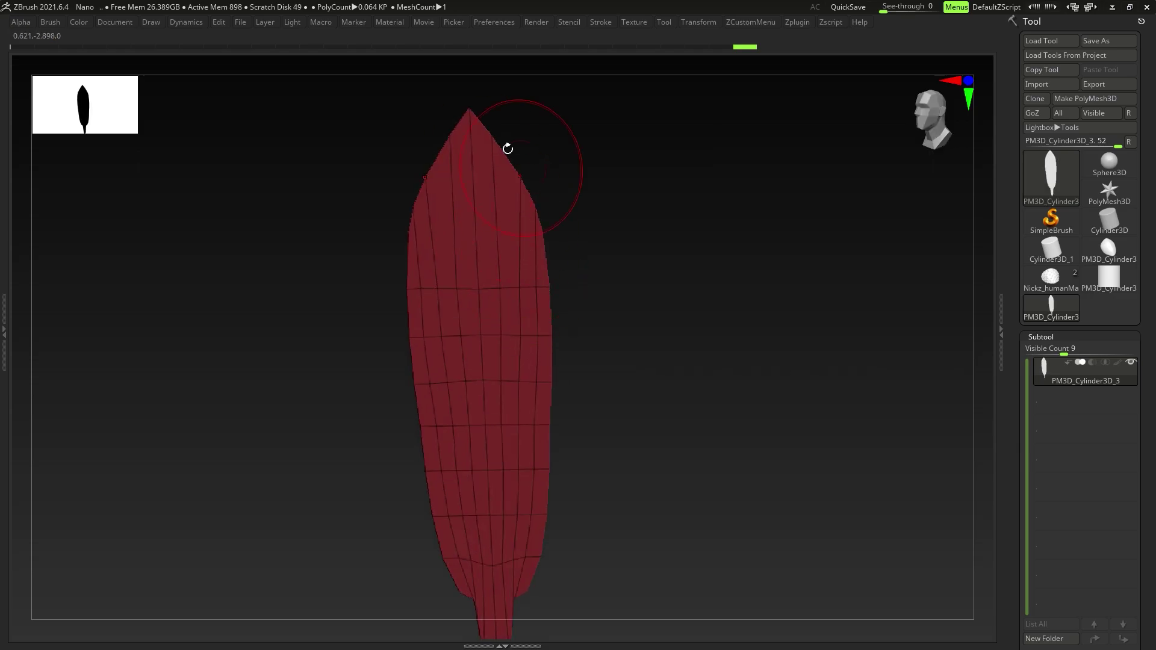
Step: Thicken the flat feather slightly with a ZModeler QMesh on the whole polygroup and merge it into one polygroup
key("1")
left_click(558, 534)
right_click_drag(554, 421, 554, 397, "ctrl")
key("space")
left_click(441, 257)
key("space")
left_click(586, 310)
left_click_drag(482, 283, 444, 271)
right_click_drag(578, 398, 578, 440, "ctrl")
mouse_move(578, 440)
right_mouse_down()
mouse_move(518, 434)
mouse_move(578, 422)
right_mouse_up()
key("ctrl+w")
Step: Return to the shoulder patch, choose the feather as the insert mesh and set the polygon action to Insert NanoMesh on Polygroup All
left_click(1051, 279)
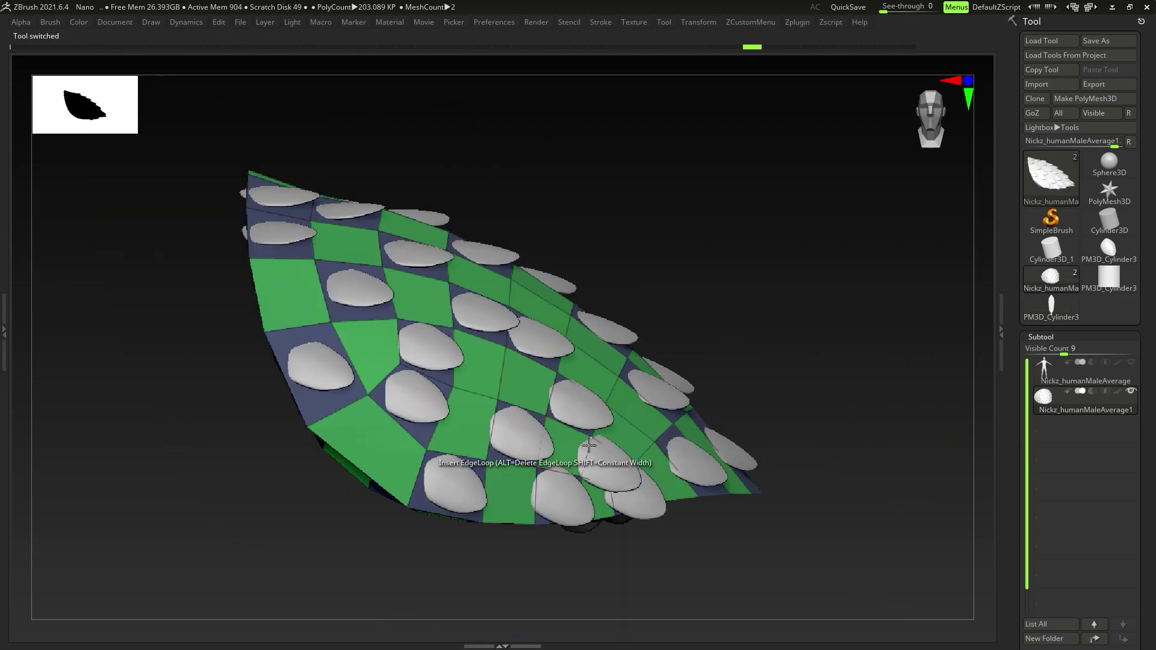
key("F1")
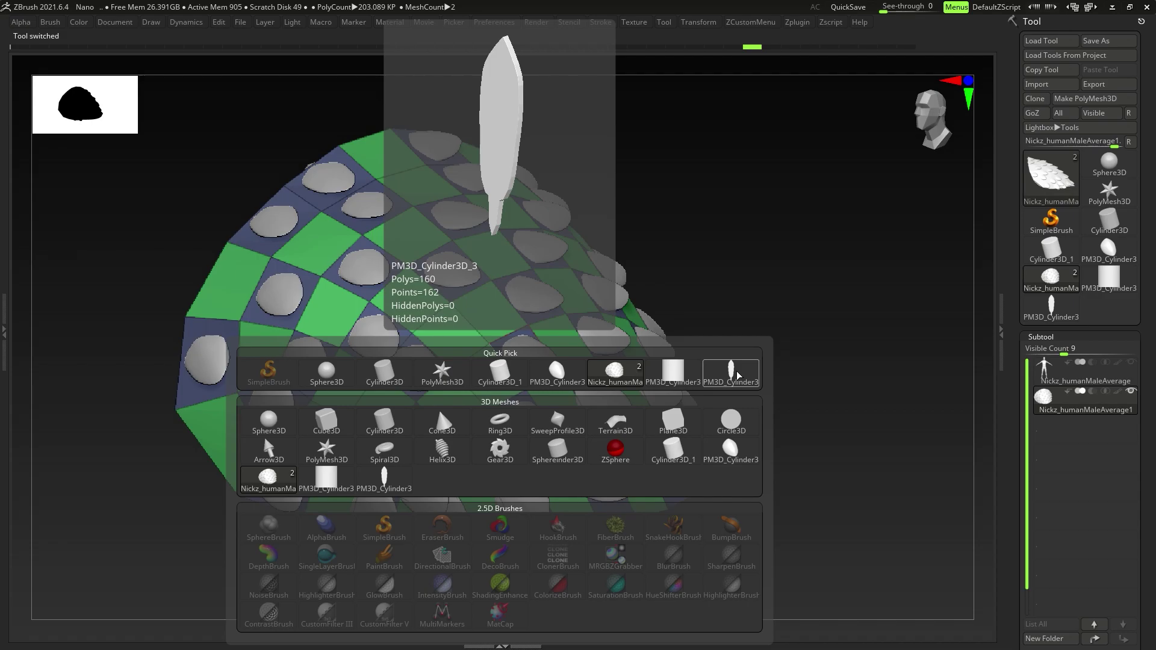
right_click_drag(523, 331, 503, 356, "ctrl")
right_click_drag(503, 356, 479, 315)
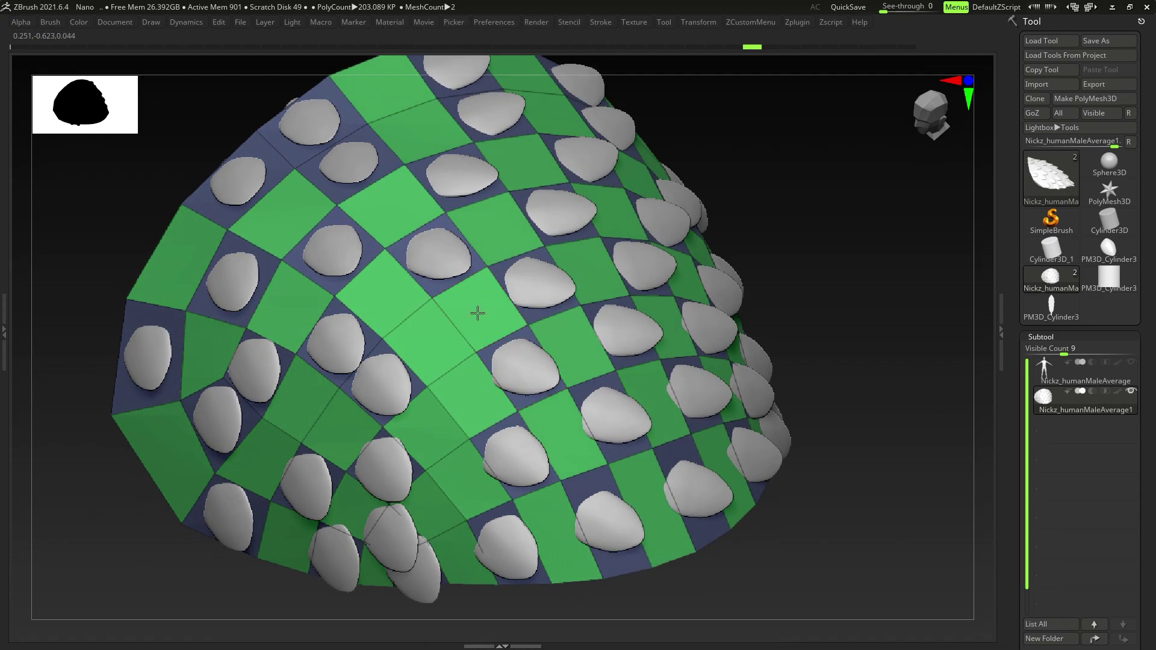
key("space")
left_click(458, 144)
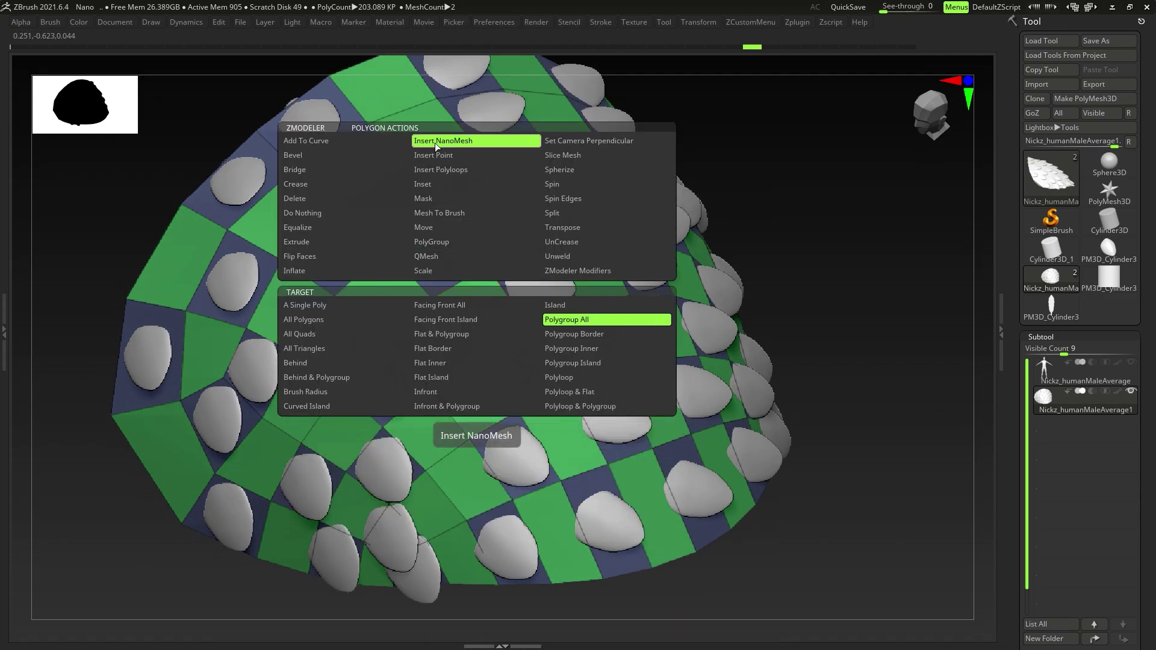
Step: Try inserting the feather NanoMesh on the empty green checker polygroup at a size of about 0.34
left_click_drag(1147, 355, 1146, 193)
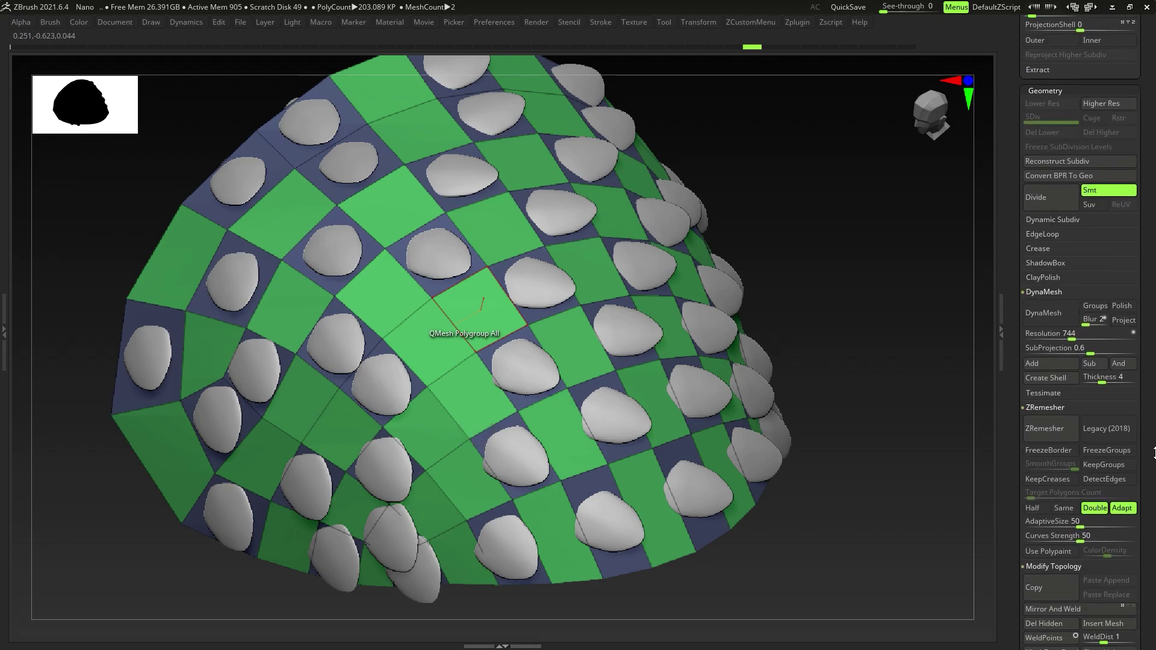
scroll(1152, 422, "down", 10)
left_click_drag(480, 303, 952, 648)
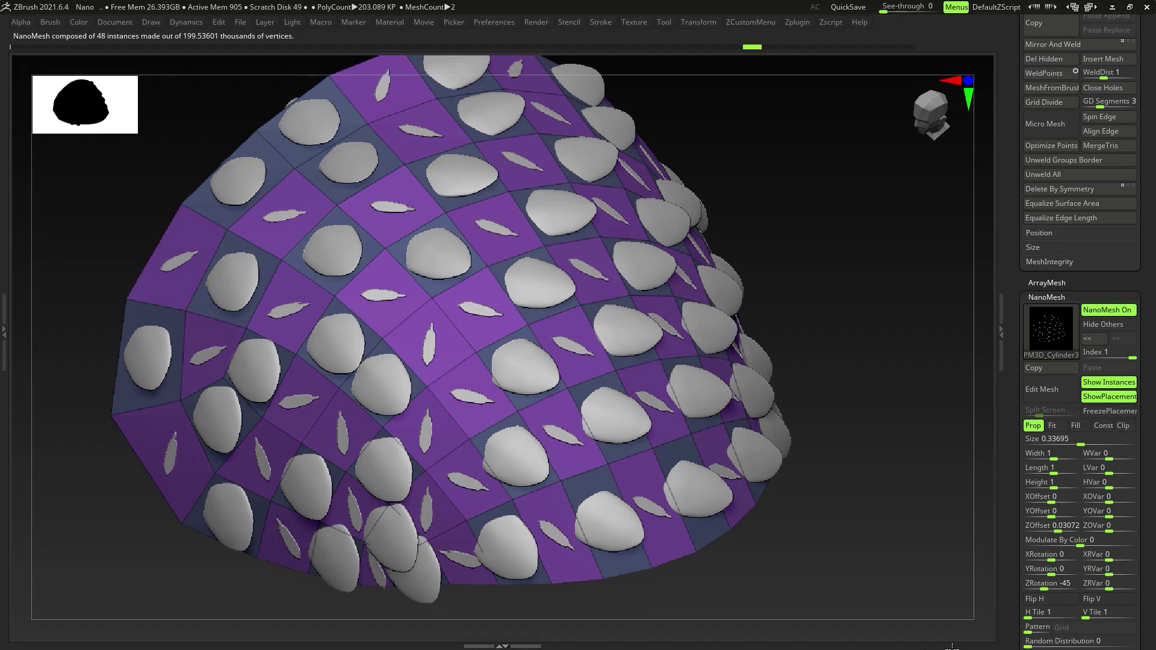
right_click_drag(468, 309, 451, 325)
key("ctrl+z")
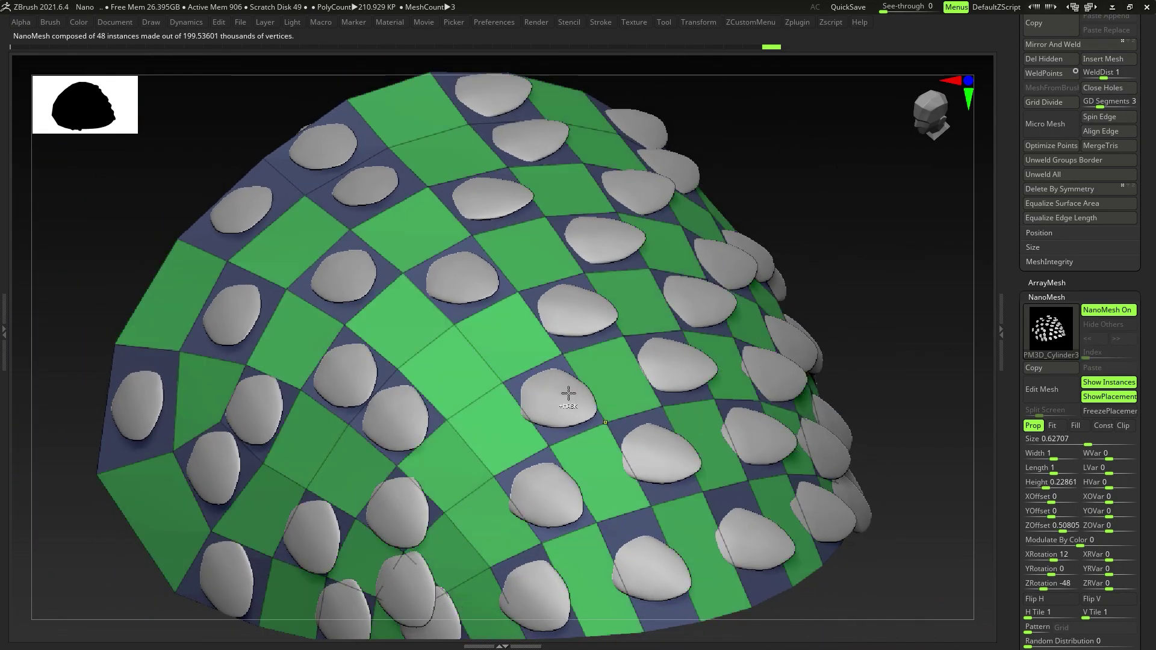
Step: Switch to the feather mesh and rotate it to lie flat, seen edge-on from the front
left_click_drag(1152, 329, 1155, 446)
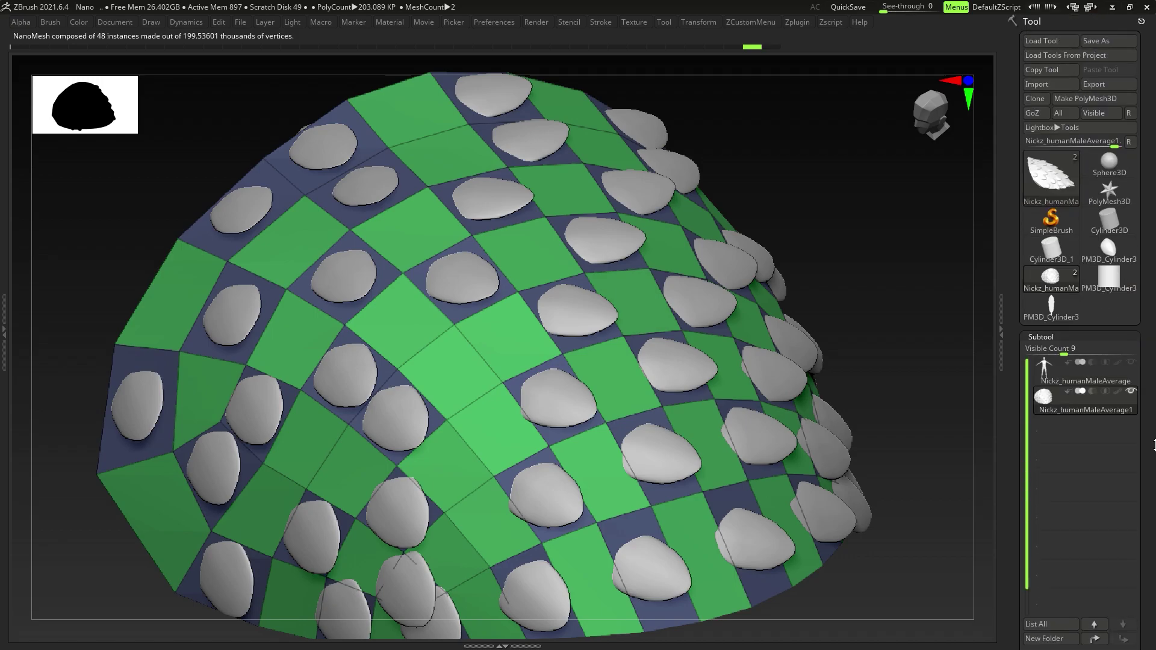
left_click(1052, 308)
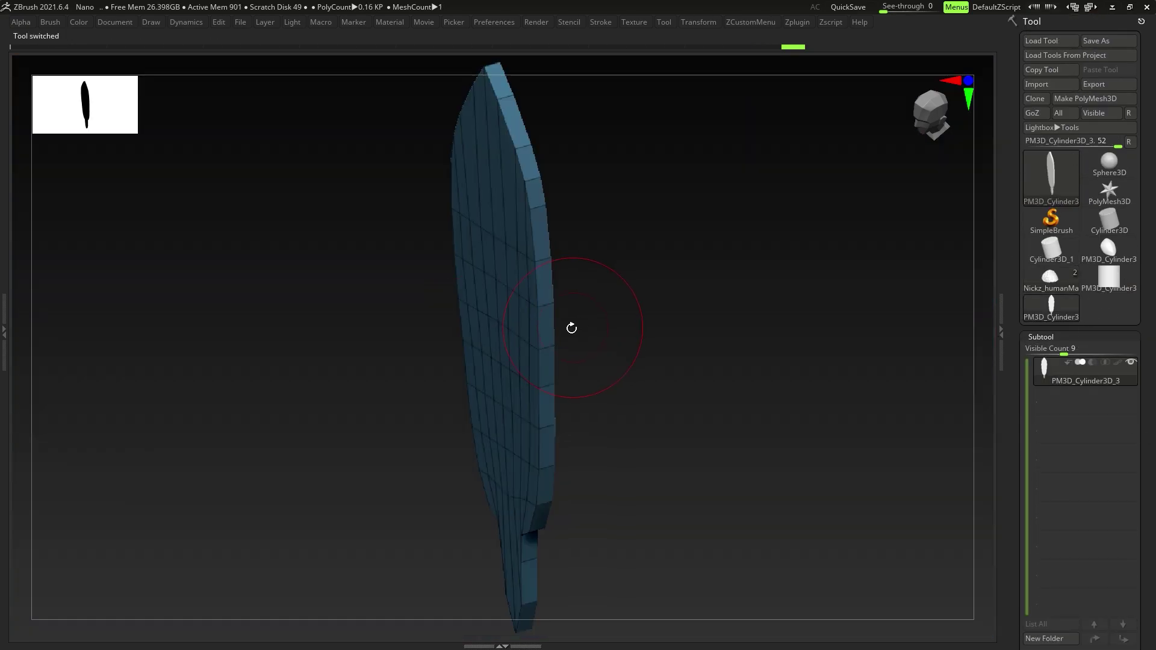
left_click_drag(572, 328, 587, 328)
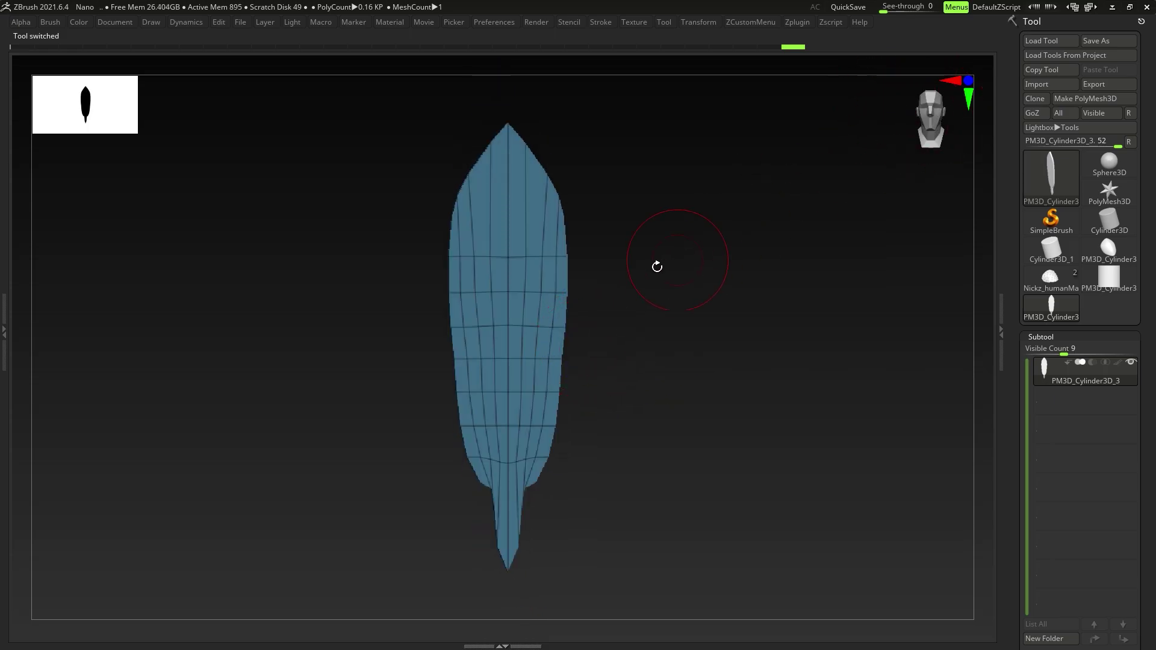
left_click_drag(636, 352, 580, 387, "shift")
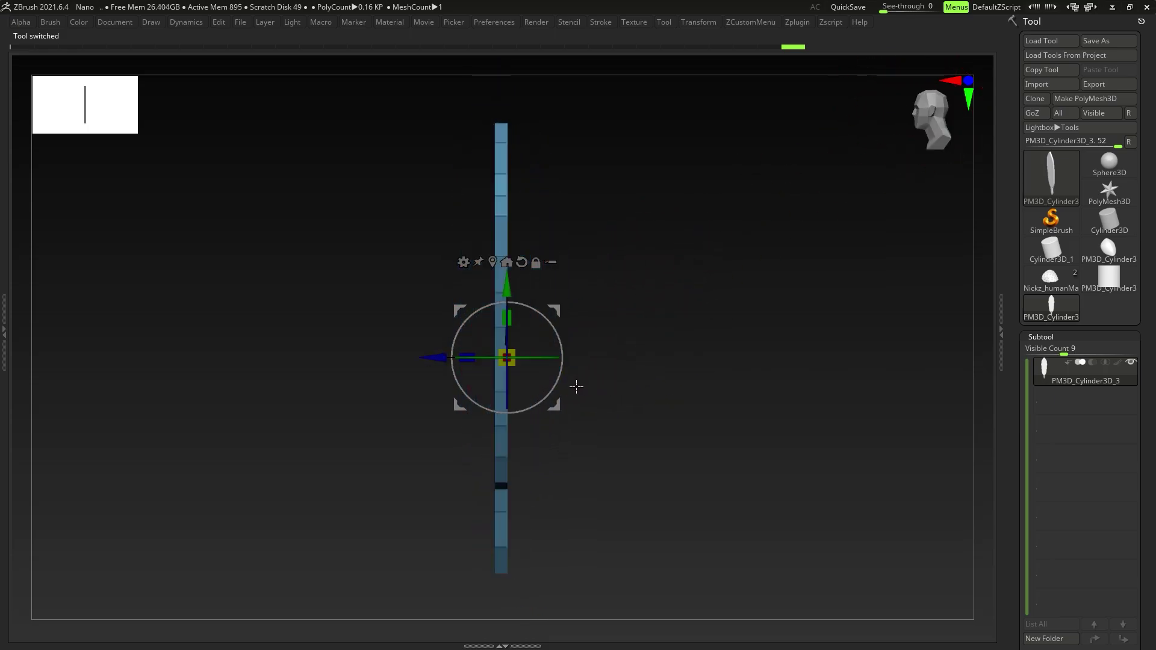
left_click_drag(560, 344, 573, 402)
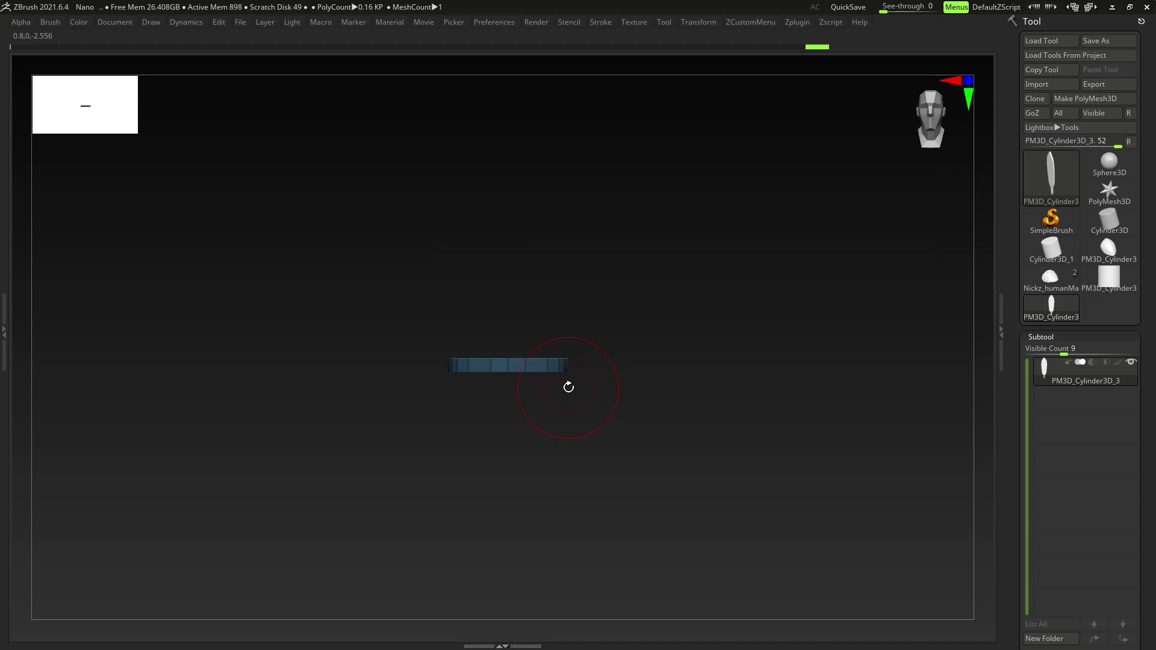
Step: Return to the shoulder patch and insert the reoriented feather as a NanoMesh on the empty green checker polygroup
left_click(1050, 279)
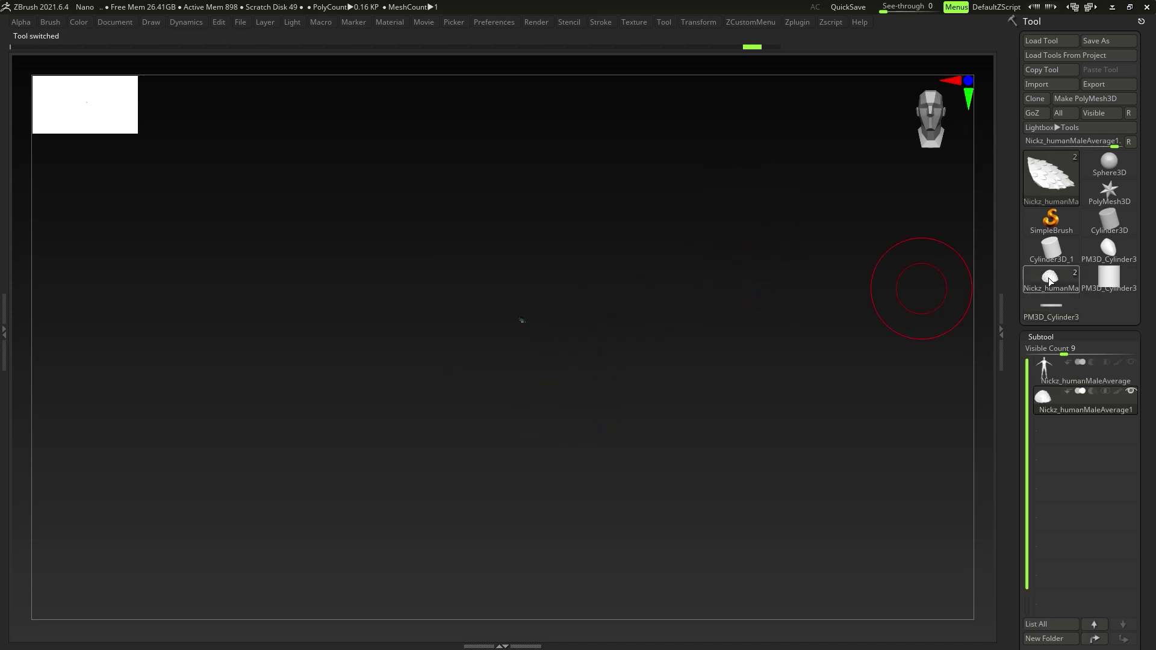
key("f")
right_click_drag(612, 384, 403, 398)
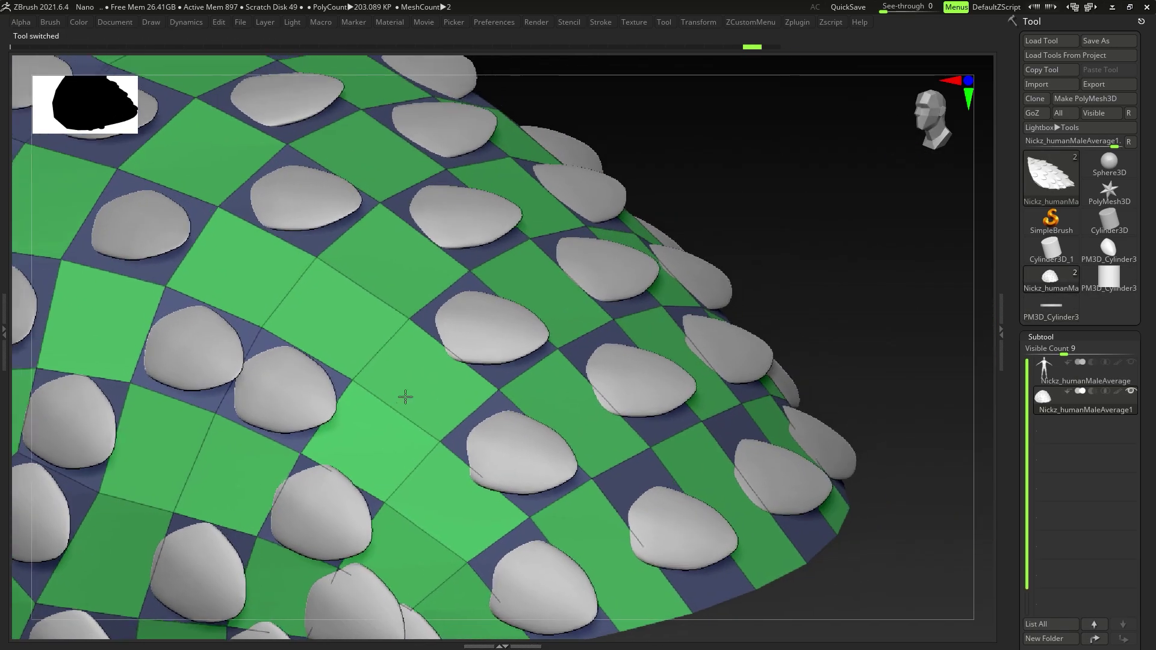
right_click(367, 316)
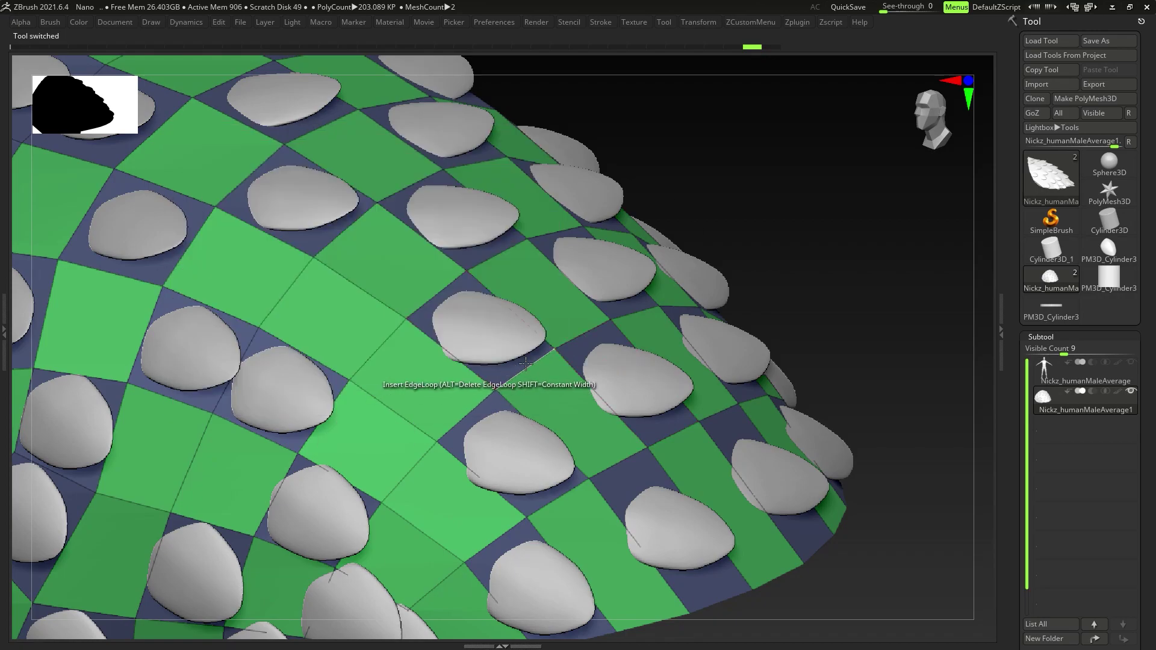
key("F1")
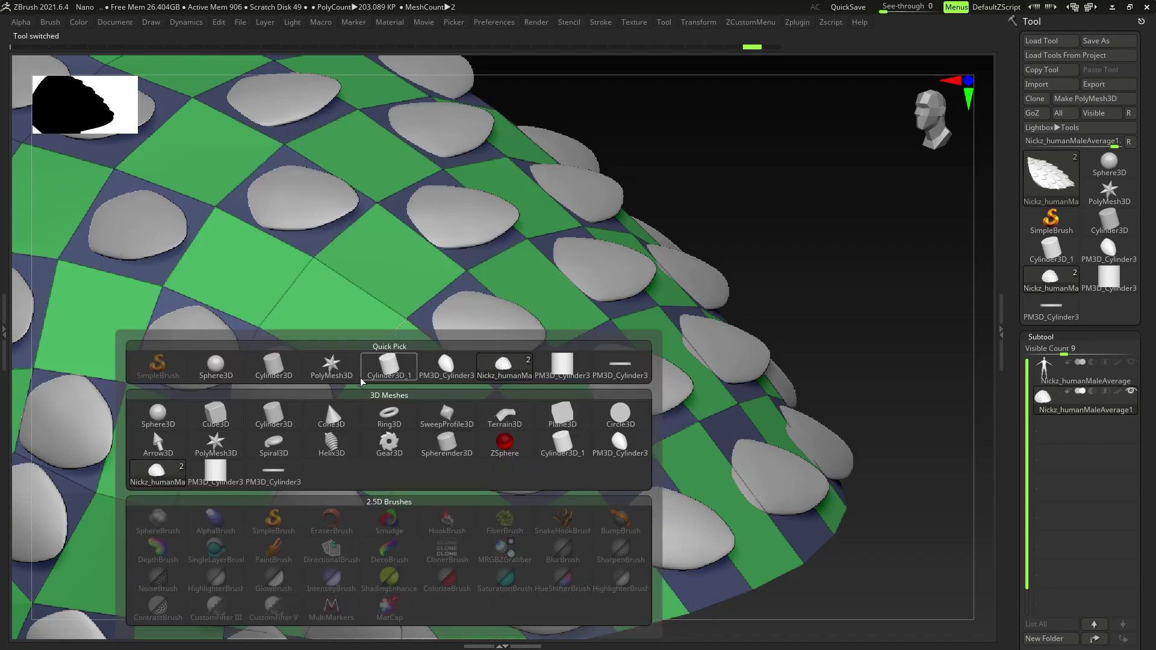
left_click(622, 374)
left_click_drag(500, 433, 1013, 612)
right_click_drag(512, 482, 483, 368, "ctrl")
right_click_drag(484, 369, 399, 349, "alt")
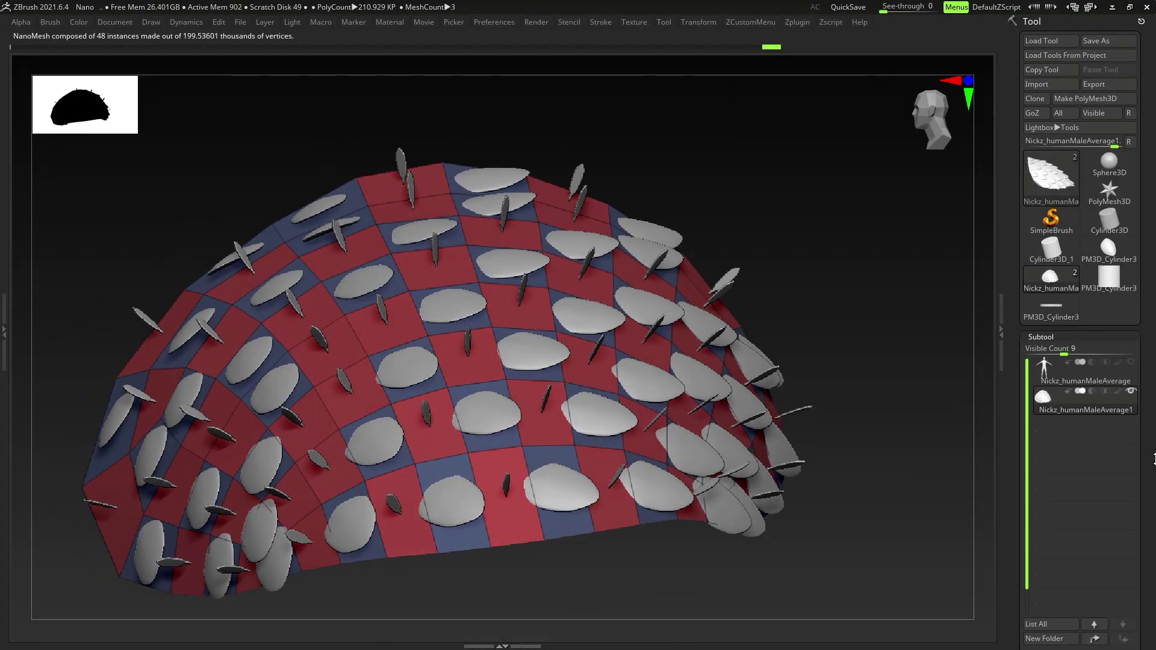
Step: Enlarge the feather NanoMesh to a size of about 1.06 and align it to the surface normal
left_click_drag(1154, 459, 1154, 295)
scroll(1154, 295, "down", 10)
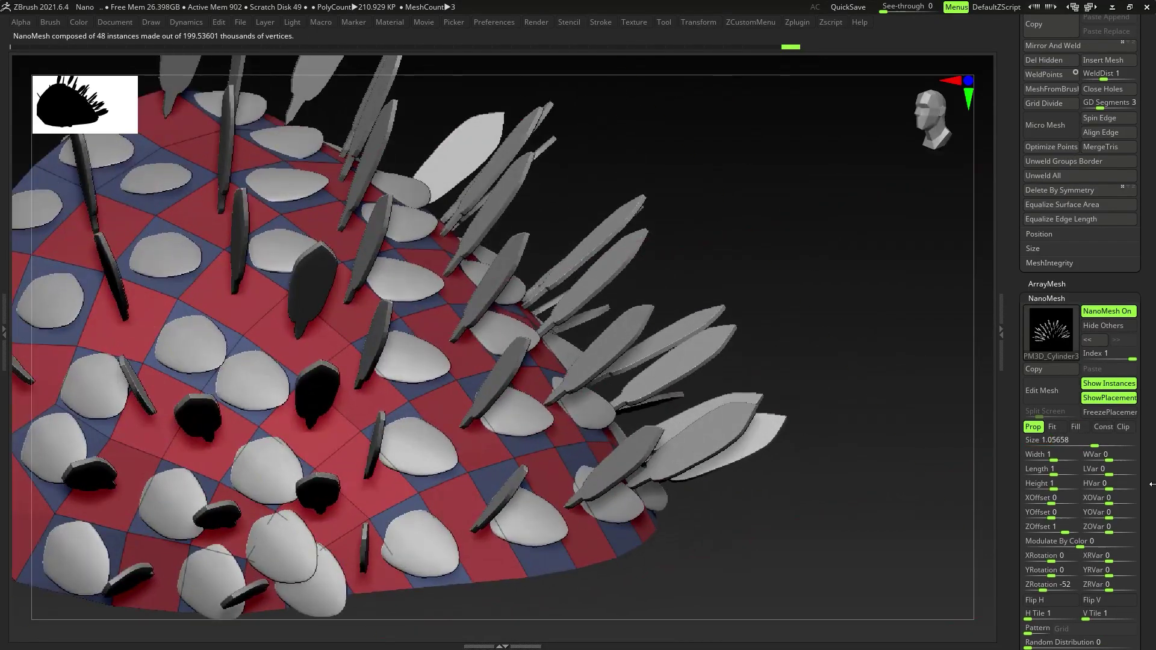
left_click_drag(1152, 484, 1152, 405)
left_click_drag(1066, 452, 1068, 451)
right_click_drag(752, 361, 717, 337)
left_click_drag(1155, 455, 1155, 195)
left_click(1070, 349)
Step: Tilt the feathers along the surface with an X rotation of -77 and set their Z offset to about 0.42
left_click_drag(843, 385, 801, 403)
left_click_drag(1051, 219, 1060, 220)
left_click_drag(844, 385, 891, 433)
mouse_move(1052, 234)
left_mouse_down()
mouse_move(1042, 234)
mouse_move(1051, 234)
left_mouse_up()
mouse_move(1060, 219)
left_mouse_down()
mouse_move(1075, 219)
mouse_move(1040, 219)
left_mouse_up()
left_click_drag(844, 410, 807, 355)
left_click_drag(1067, 191, 1060, 191)
left_click_drag(844, 337, 801, 397)
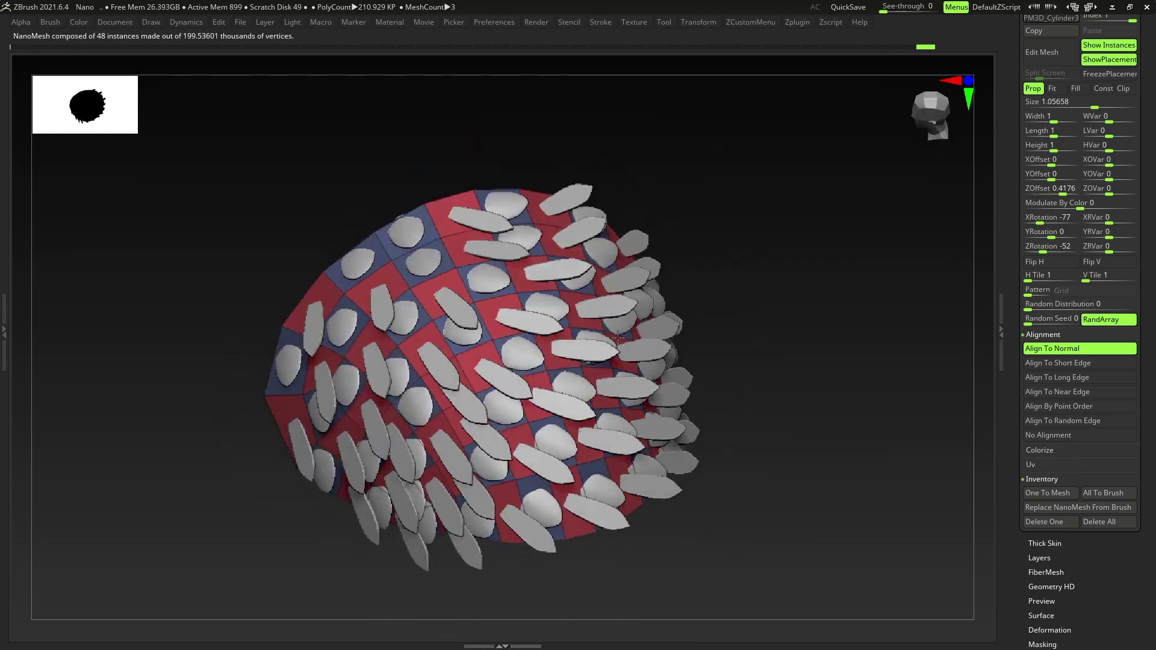
Step: Set the feather NanoMesh's size to about 1.69 and its X rotation to -73
left_click_drag(1152, 241, 1151, 356)
left_click_drag(1095, 221, 1101, 221)
left_click_drag(831, 385, 505, 395)
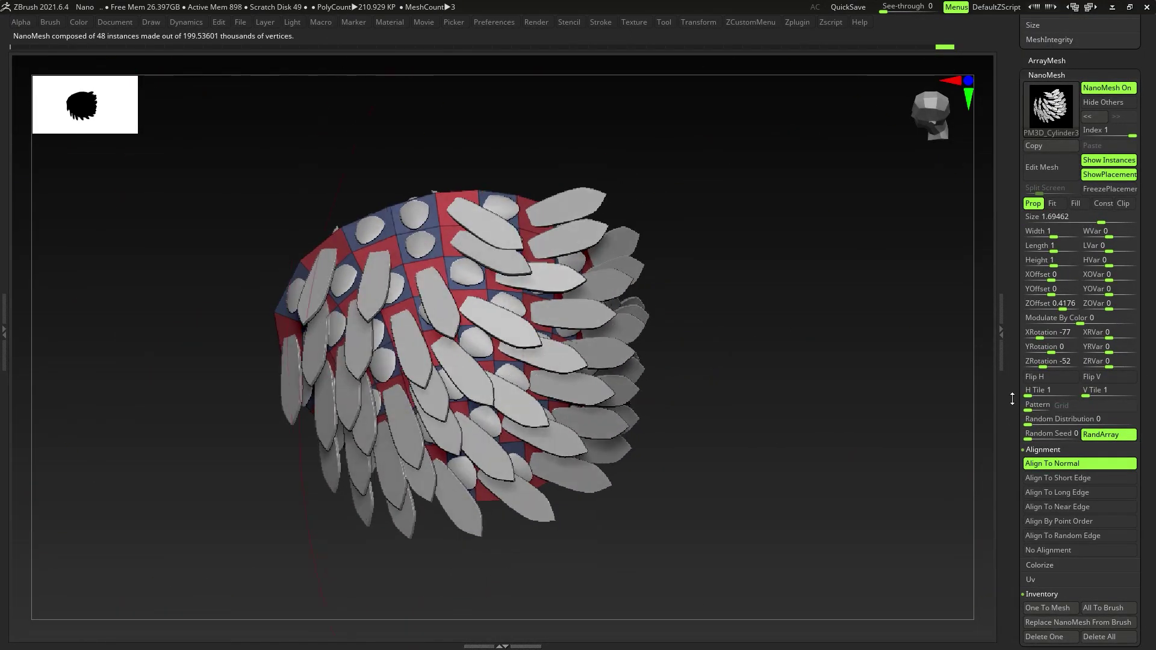
left_click_drag(1042, 336, 1041, 335)
Step: Try aligning the feathers to the short edge, the long edge and by point order, and return to Align To Normal
left_click(1075, 478)
left_click(1075, 493)
left_click(1074, 522)
left_click(1074, 463)
Step: Convert the feather NanoMesh to real geometry with One To Mesh
left_click_drag(1153, 121, 1154, 66)
left_click_drag(1050, 266, 1052, 273)
scroll(1086, 484, "down", 1)
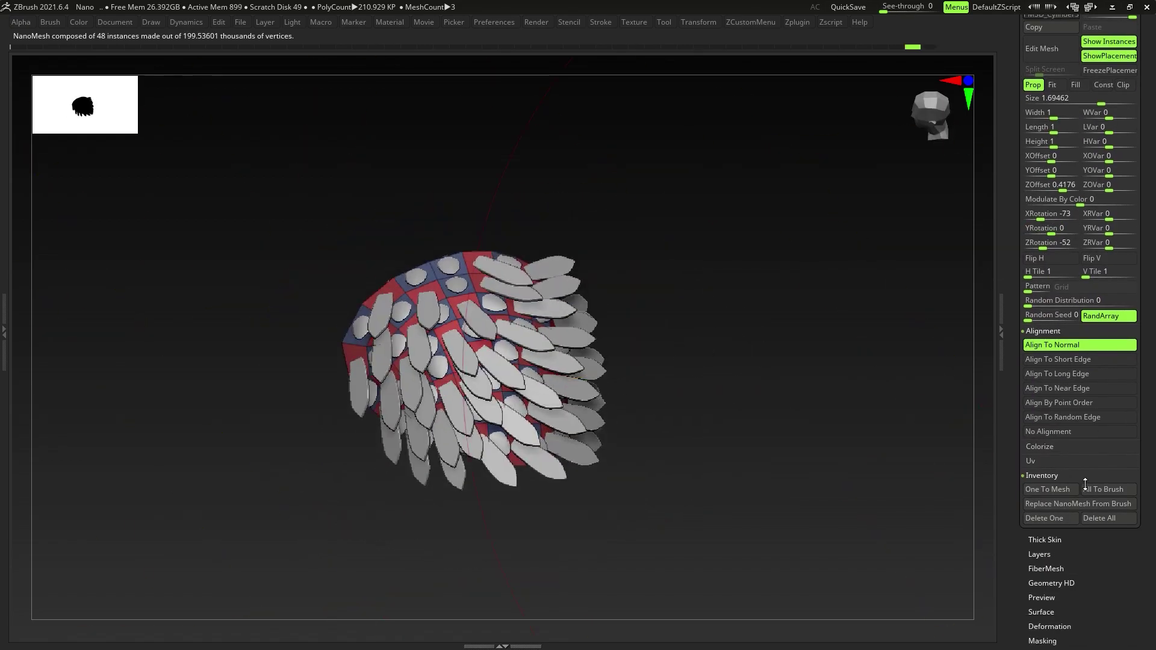
left_click(1040, 476)
left_click(1052, 475)
left_click(1054, 489)
mouse_move(741, 449)
left_mouse_down()
mouse_move(732, 392)
mouse_move(738, 446)
left_mouse_up()
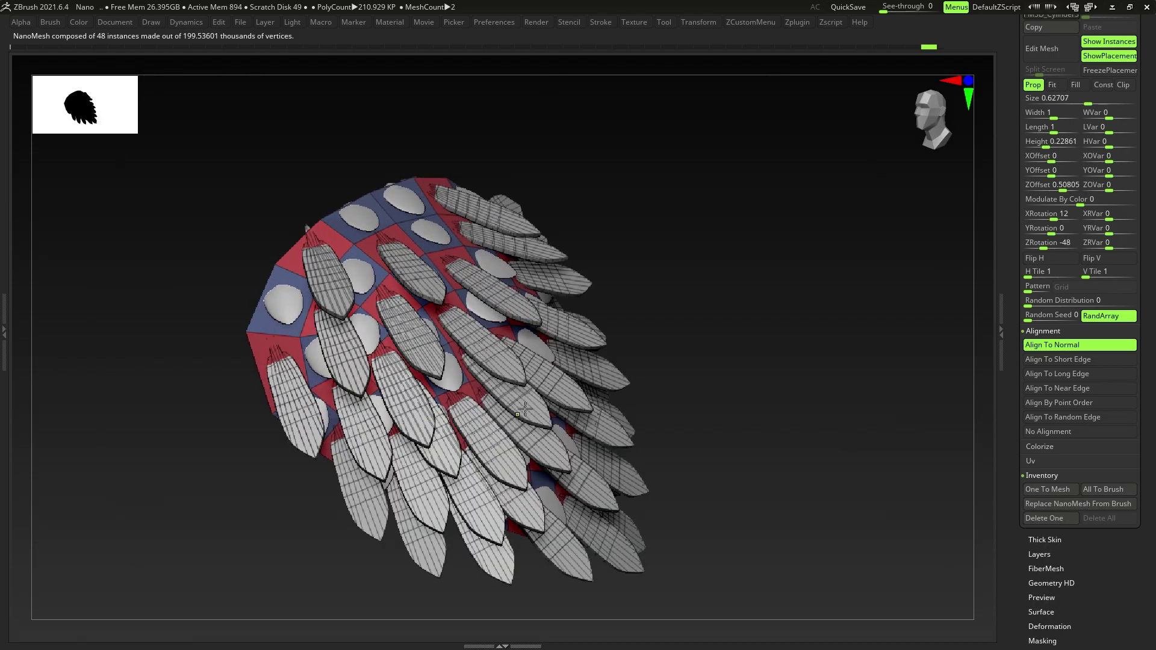
Step: Examine the feather shoulder piece from several angles, on its own and in place on the body
right_click_drag(525, 408, 594, 437)
right_click_drag(392, 361, 473, 377)
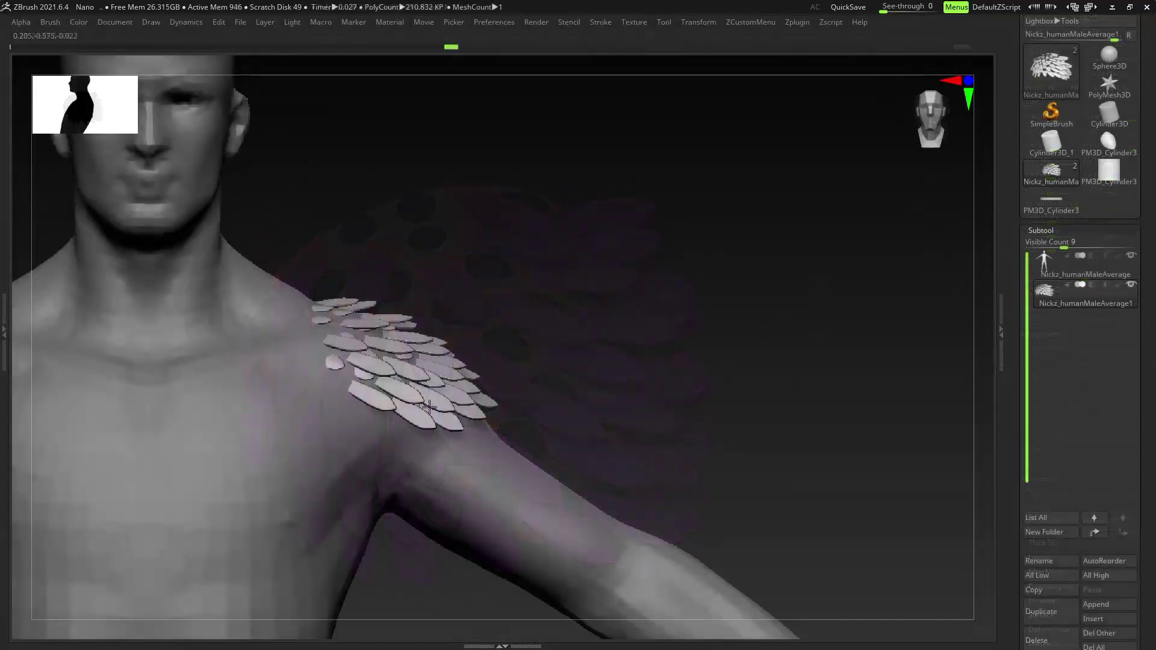
left_click_drag(458, 398, 484, 399)
right_click_drag(483, 399, 461, 380)
mouse_move(461, 380)
left_mouse_down()
mouse_move(444, 382)
mouse_move(475, 425)
left_mouse_up()
right_click_drag(475, 424, 490, 369)
right_click_drag(430, 207, 475, 366, "alt")
Step: Slice a horizontal band around the body's forehead with the SliceRect brush and isolate that band as its own mesh
left_click(476, 365, "alt")
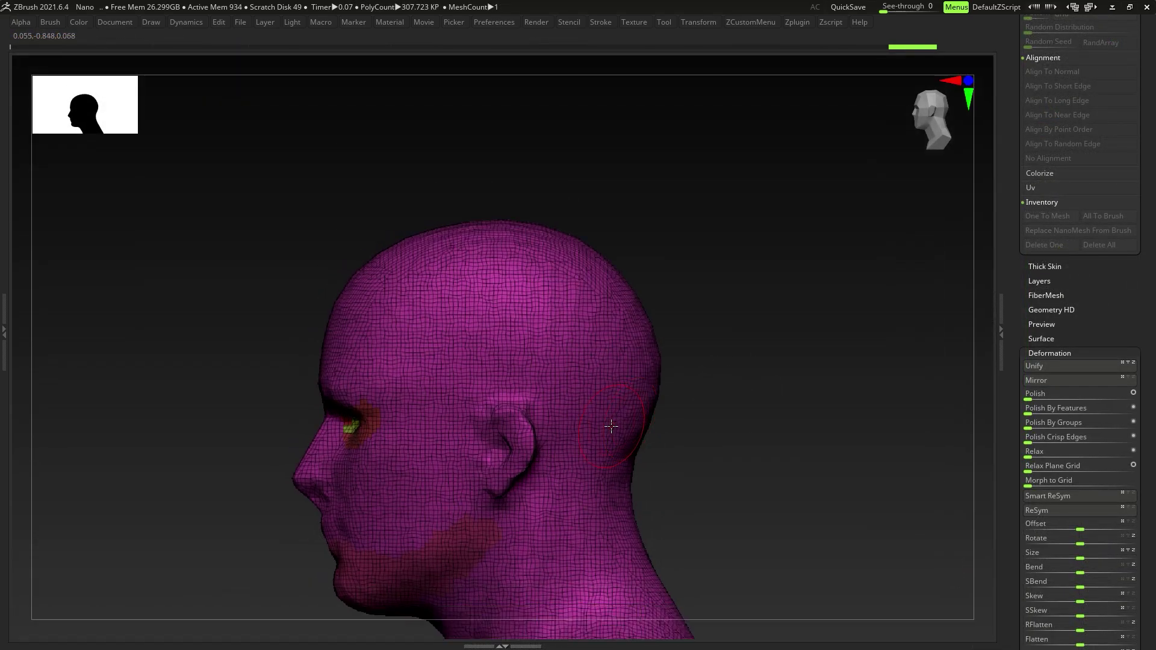
key("b")
key("s")
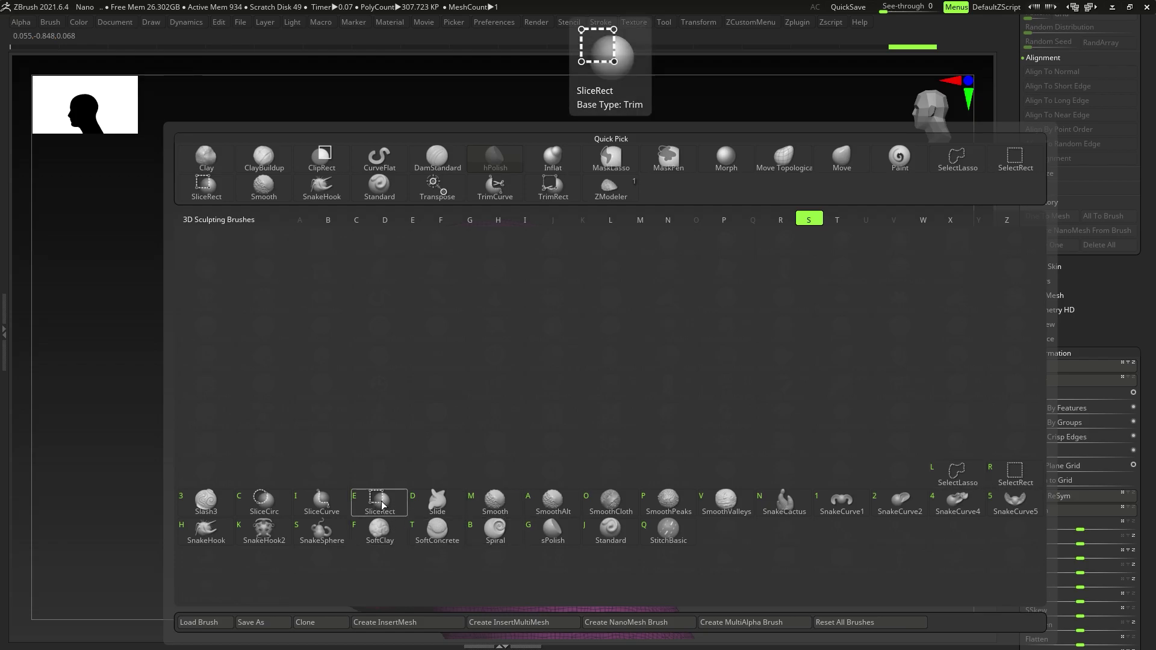
key("e")
left_click_drag(736, 278, 239, 370, "ctrl+shift")
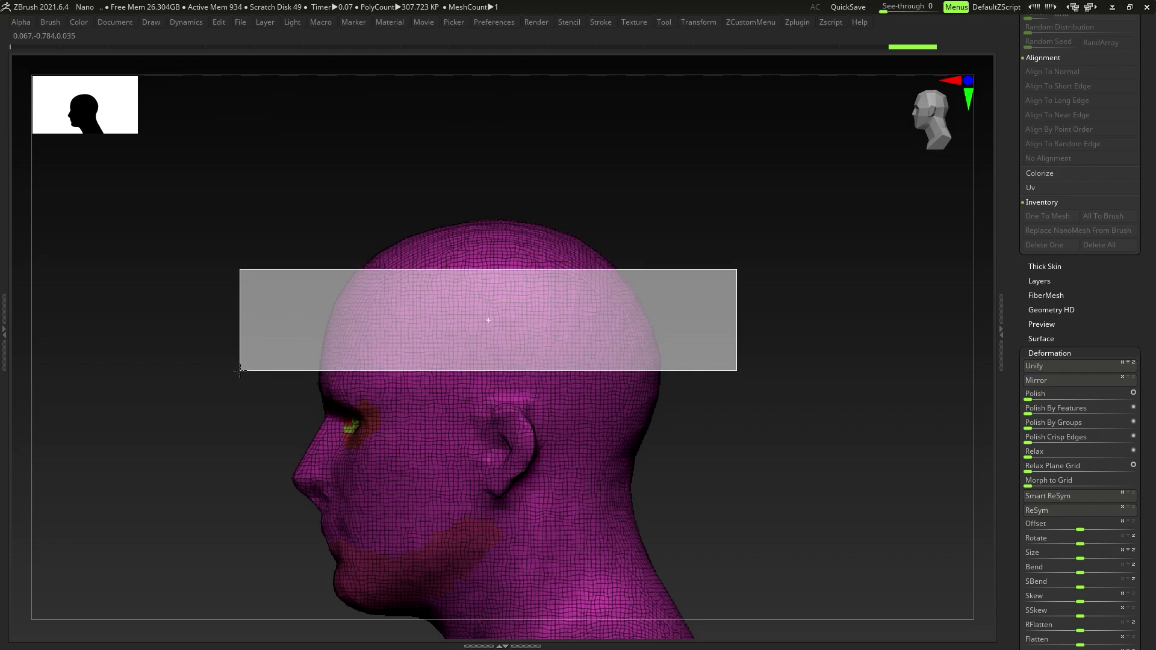
right_click_drag(524, 356, 490, 375, "ctrl")
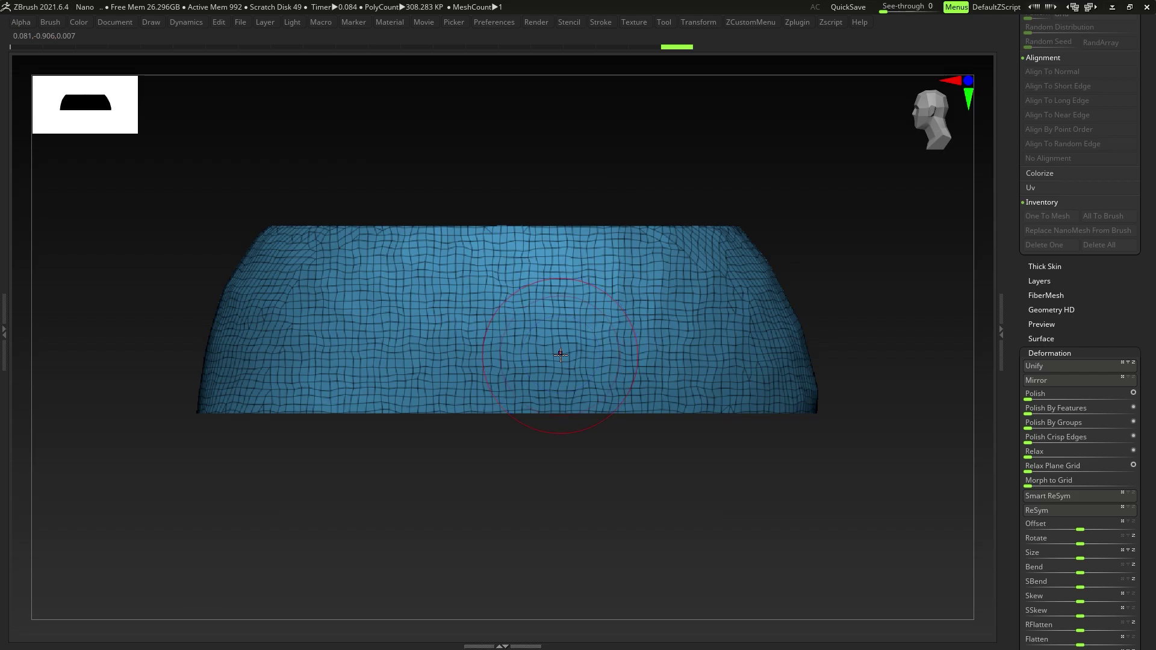
key("space")
left_click(532, 336)
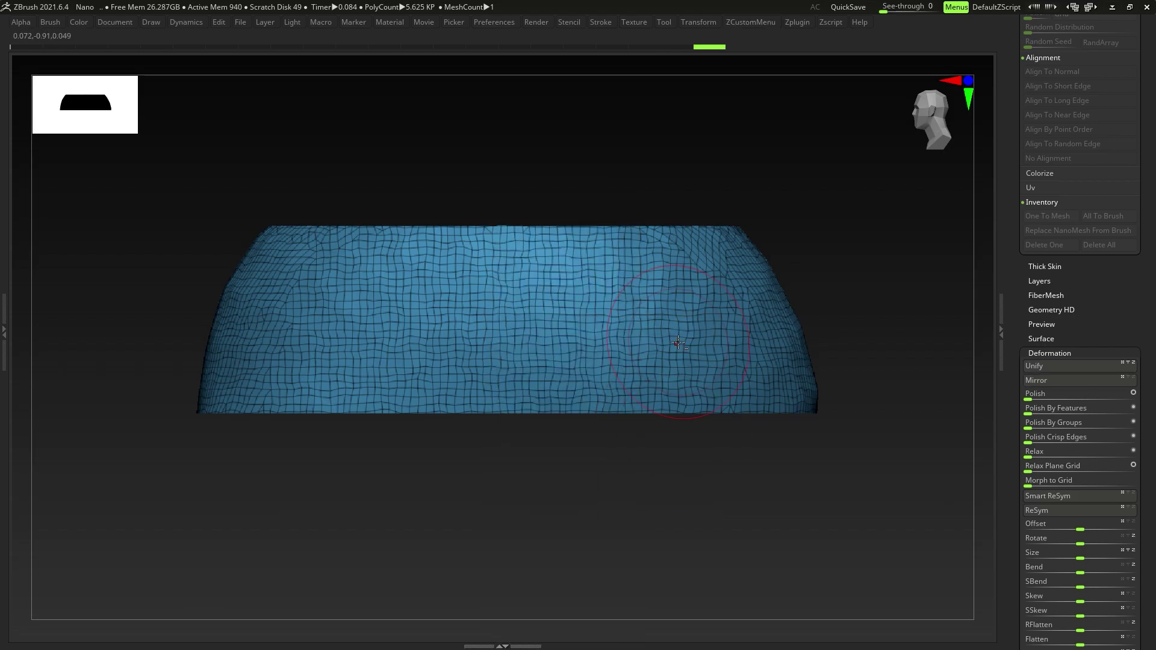
Step: Reduce the head band's mesh with repeated ZRemesher passes at Half, followed by one pass at Same
right_click_drag(683, 335, 686, 404, "alt")
left_click_drag(1154, 374, 1154, 349)
scroll(1153, 349, "up", 10)
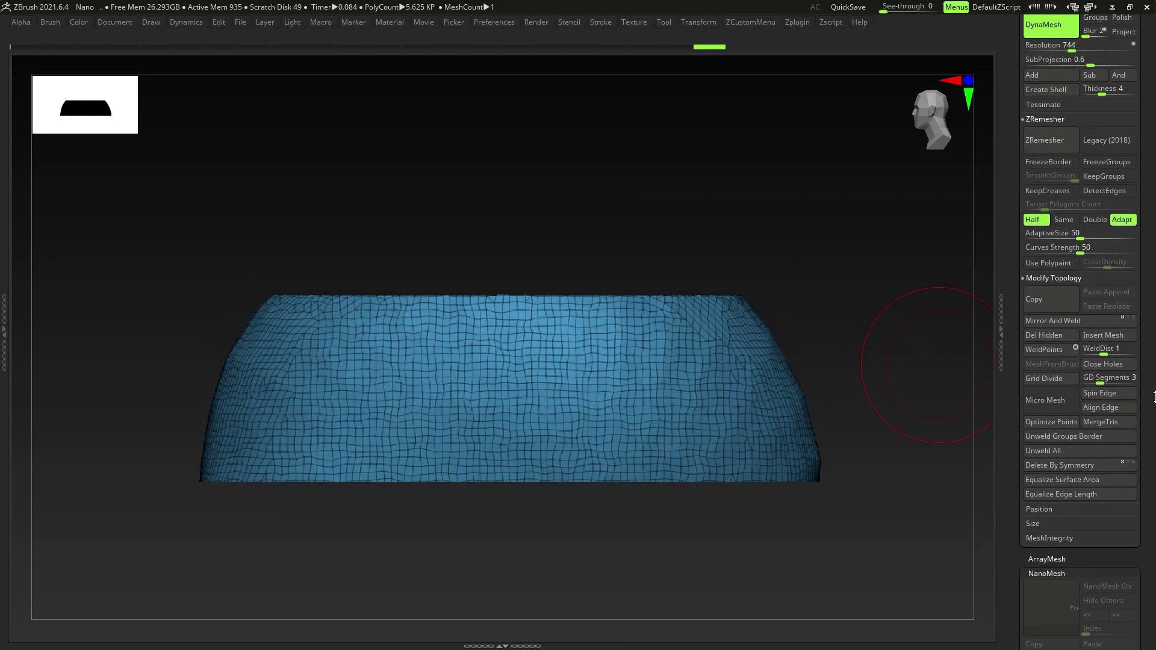
scroll(1154, 252, "up", 2)
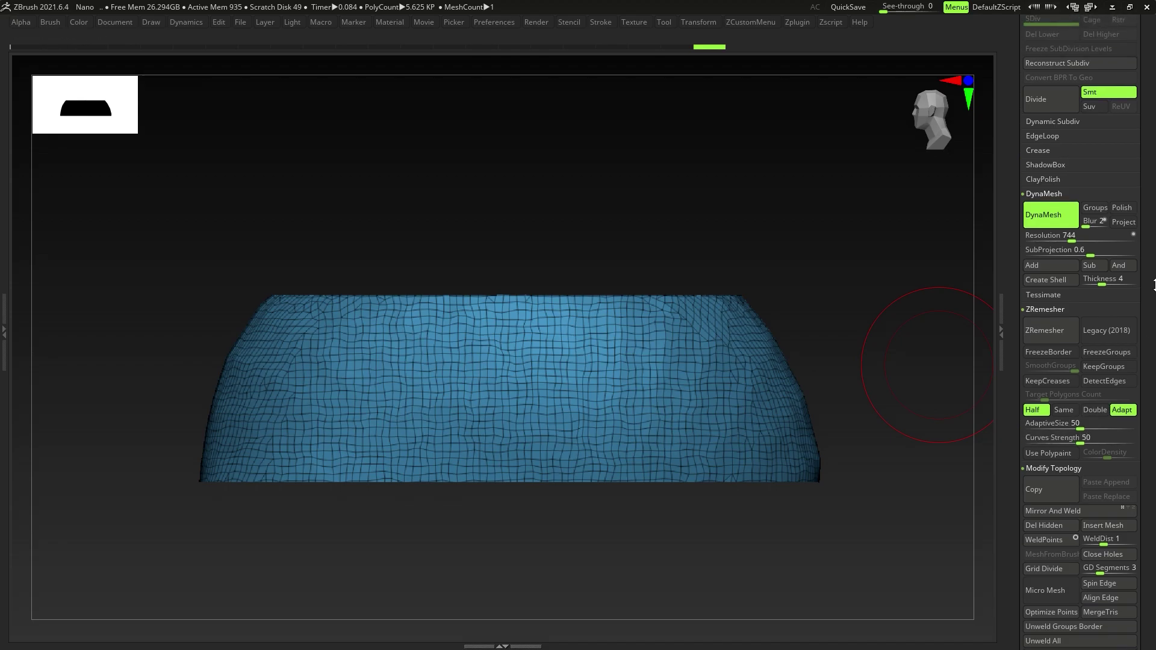
left_click(1043, 333)
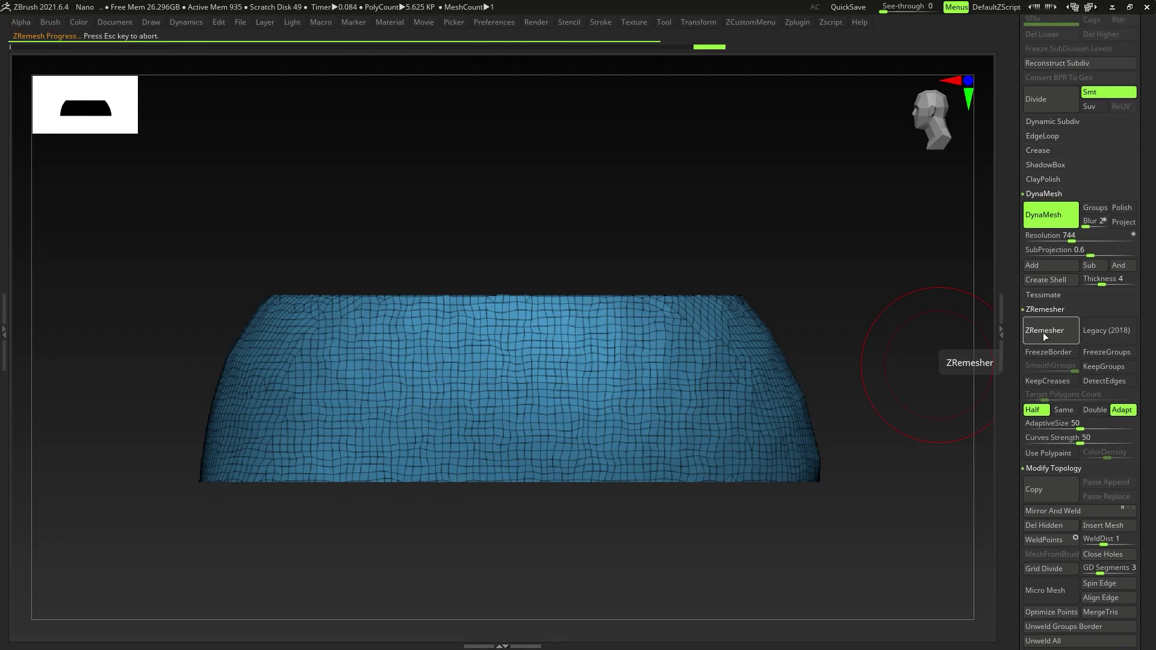
left_click(1044, 332)
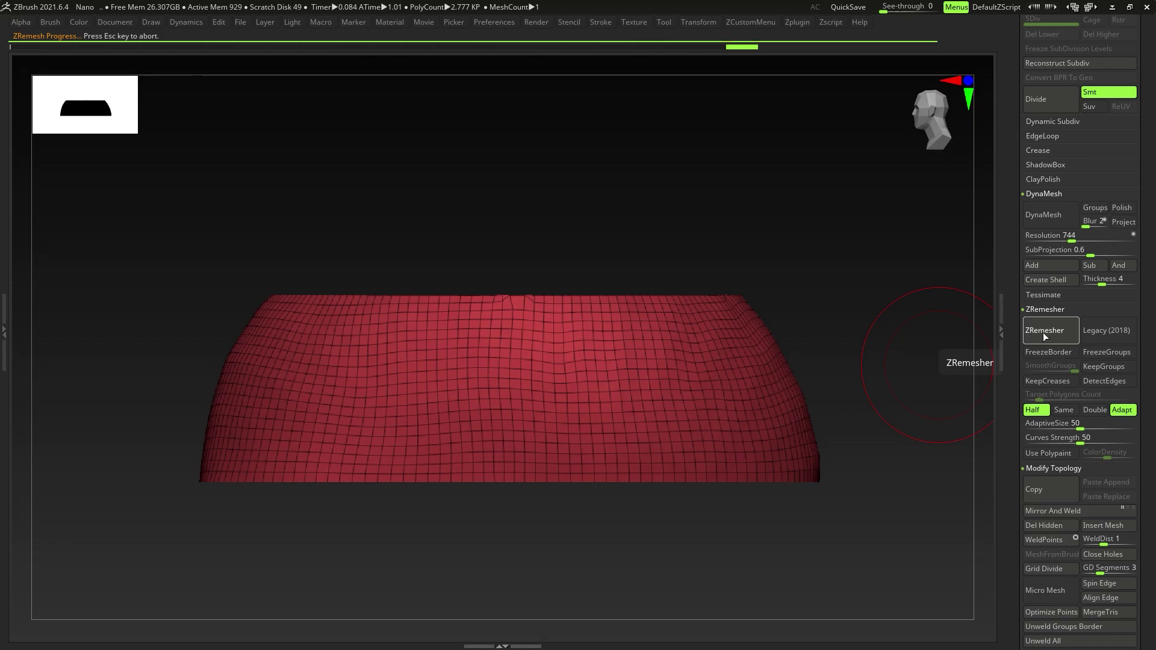
left_click(1043, 333)
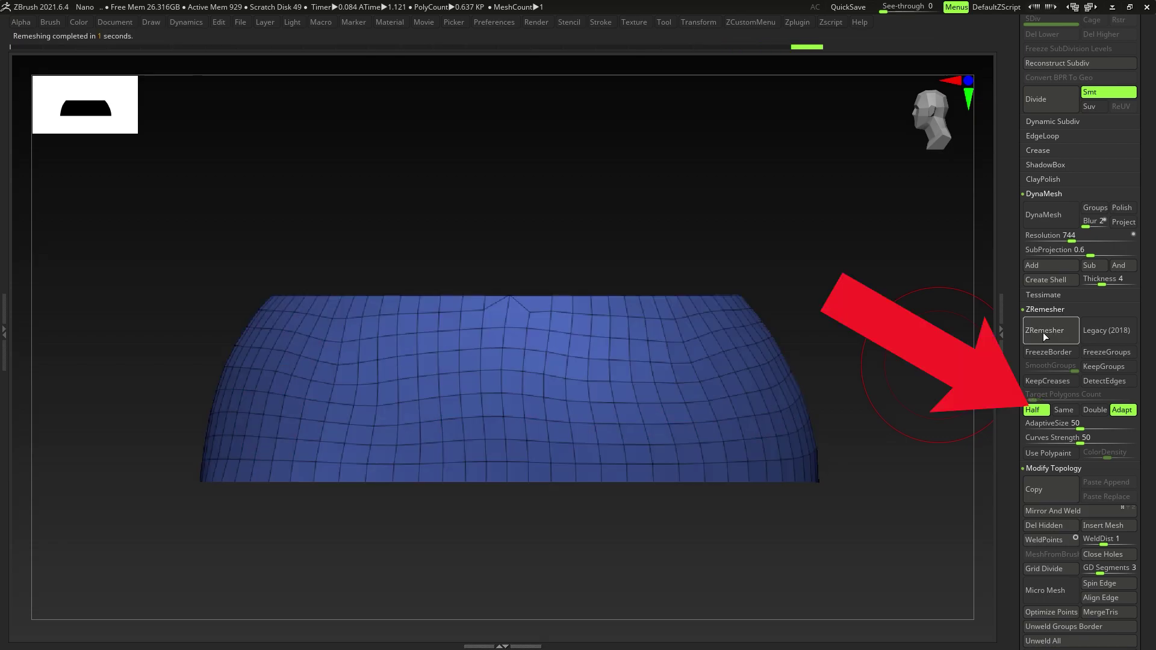
left_click(1043, 332)
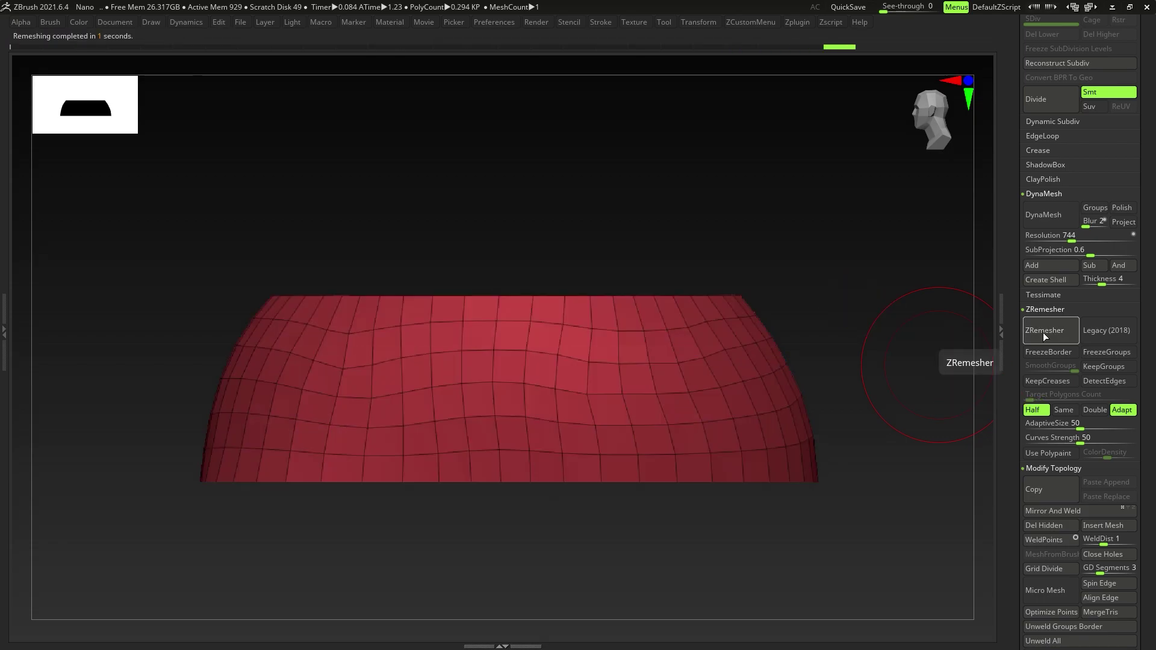
right_click_drag(687, 345, 593, 388)
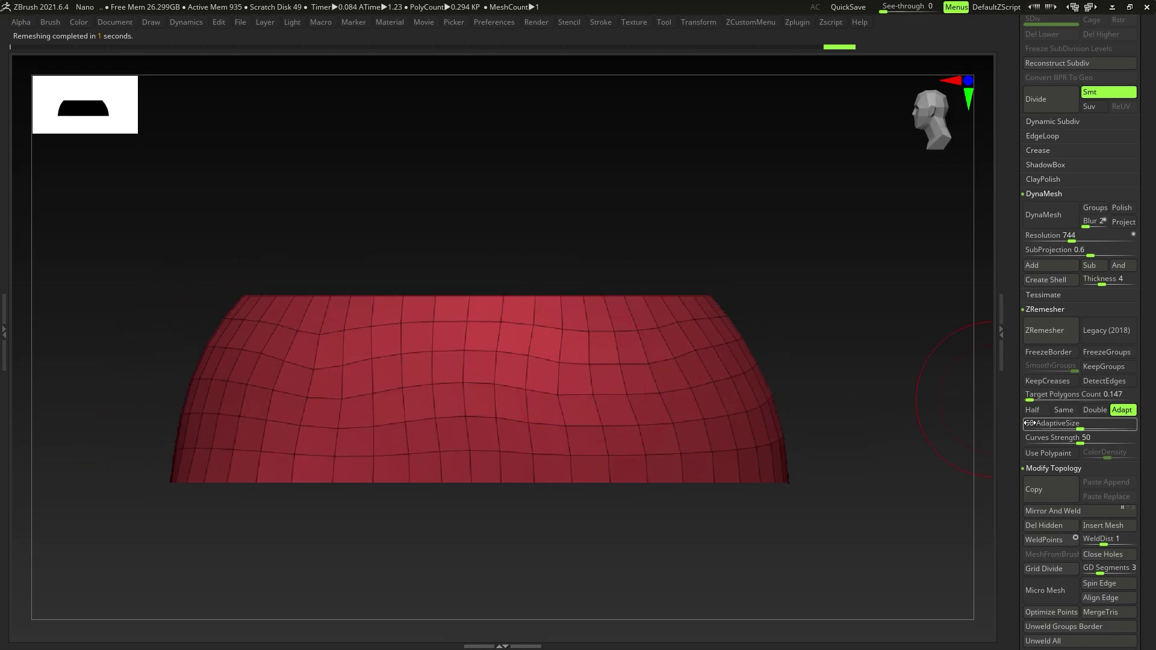
left_click(1059, 344)
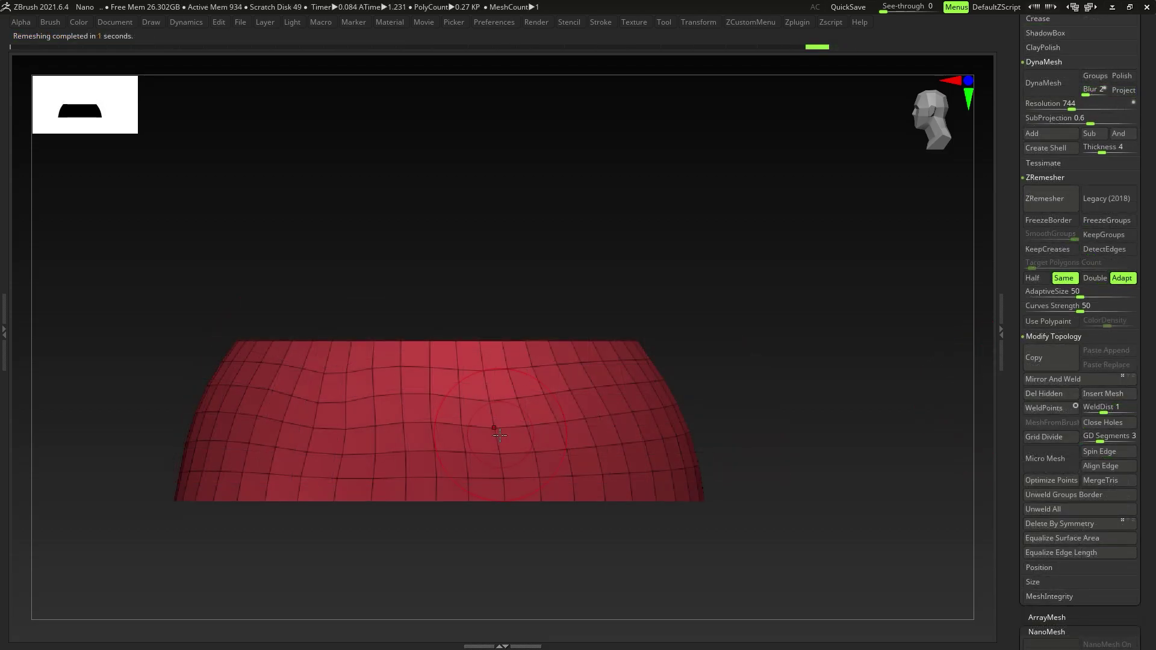
Step: Draw ZRemesherGuides curves around the middle of the band and vertically down its sides, and remesh it with ZRemesher
key("b")
key("z")
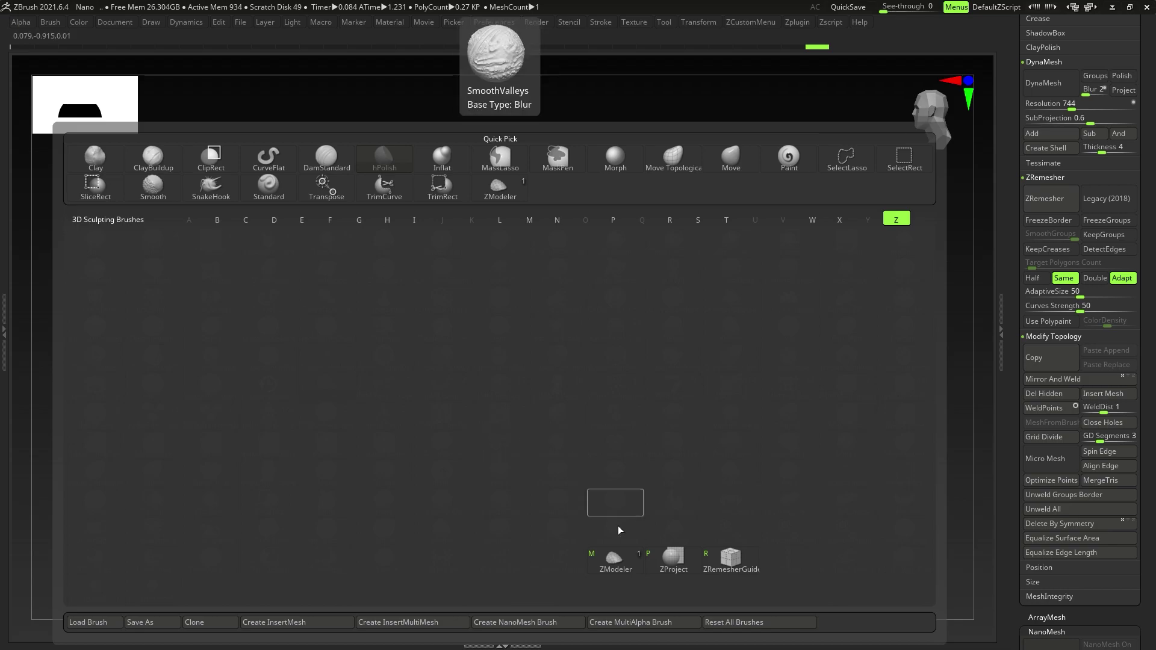
key("r")
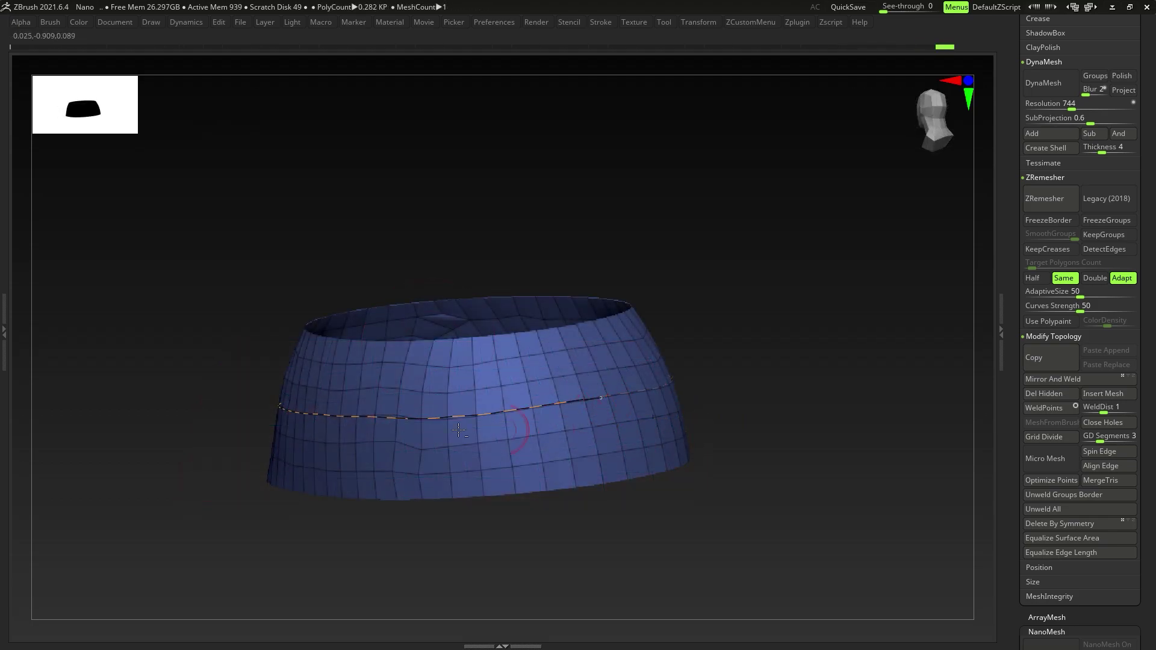
right_click_drag(458, 430, 371, 372, "shift")
right_click_drag(344, 325, 341, 375)
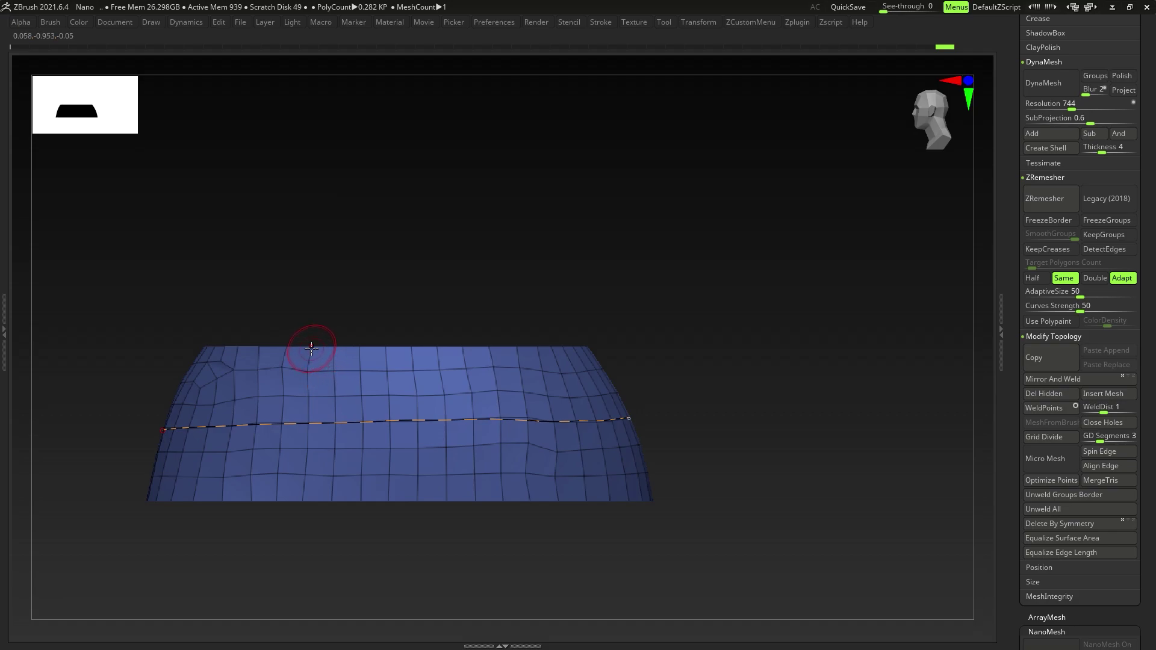
right_click_drag(462, 527, 465, 405)
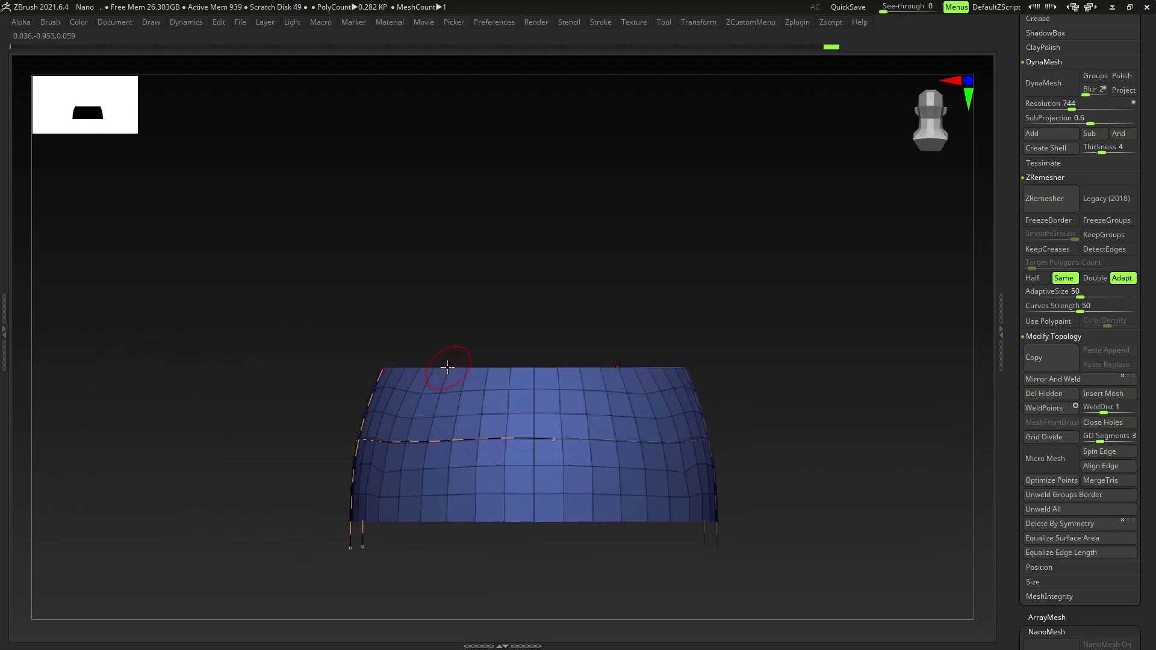
right_click_drag(447, 560, 327, 420)
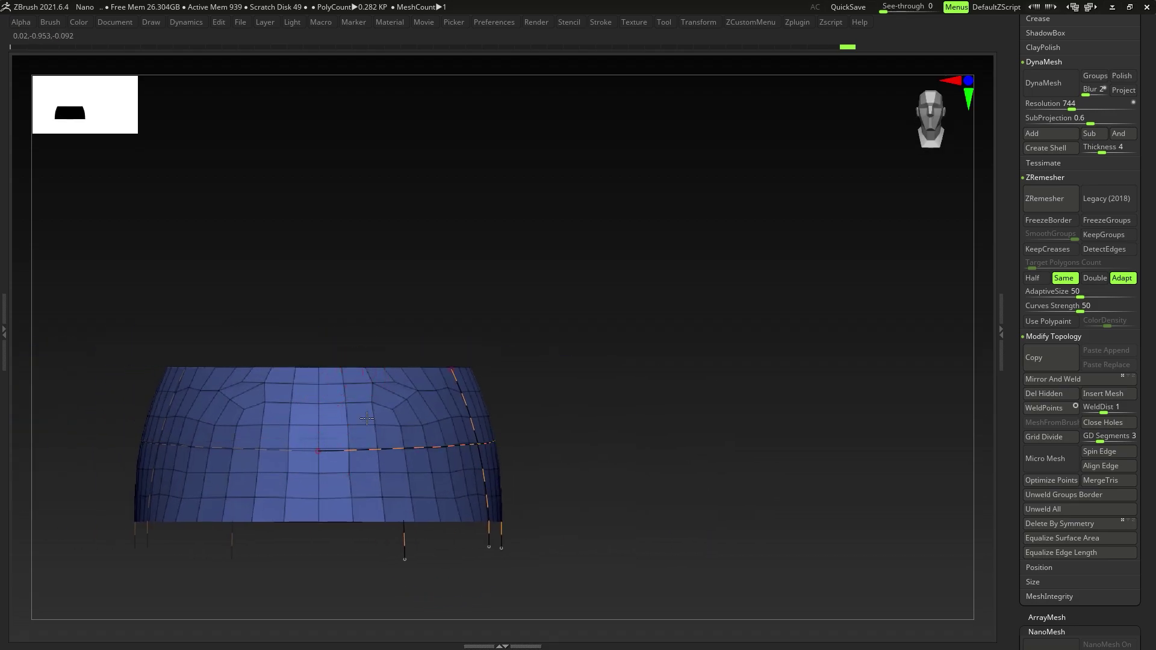
right_click_drag(407, 458, 311, 475, "alt")
right_click_drag(310, 474, 217, 475)
right_click_drag(368, 469, 255, 463, "alt")
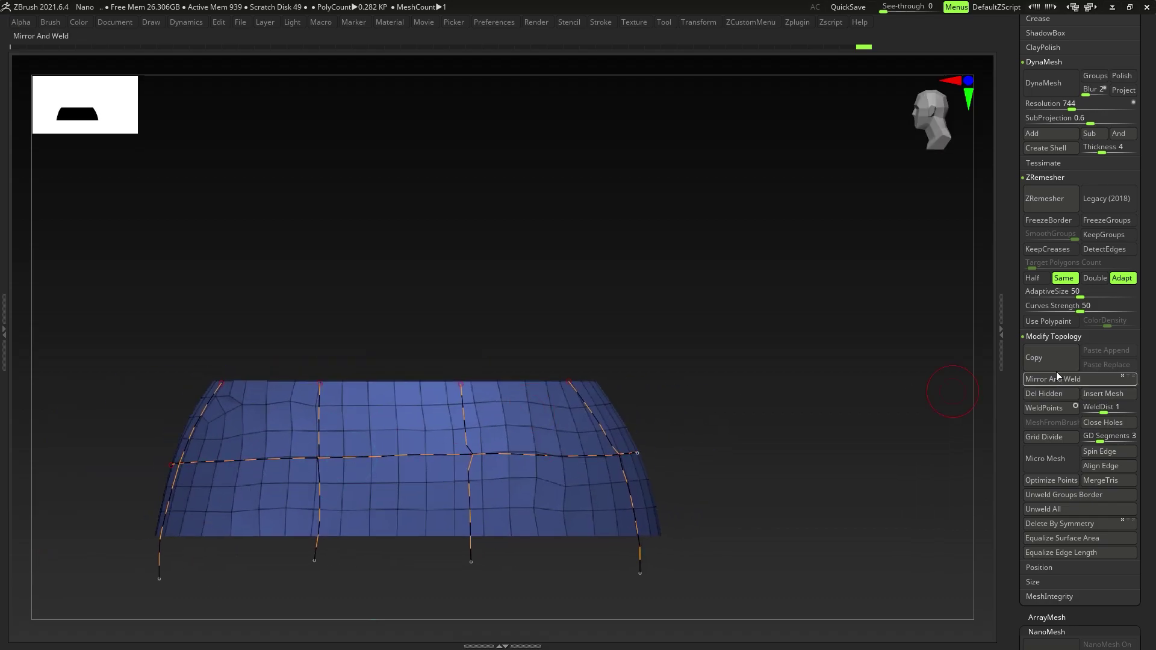
left_click(1038, 203)
mouse_move(289, 474)
right_mouse_down()
mouse_move(387, 486)
mouse_move(313, 482)
mouse_move(349, 464)
mouse_move(392, 470)
mouse_move(512, 416)
mouse_move(576, 352)
right_mouse_up()
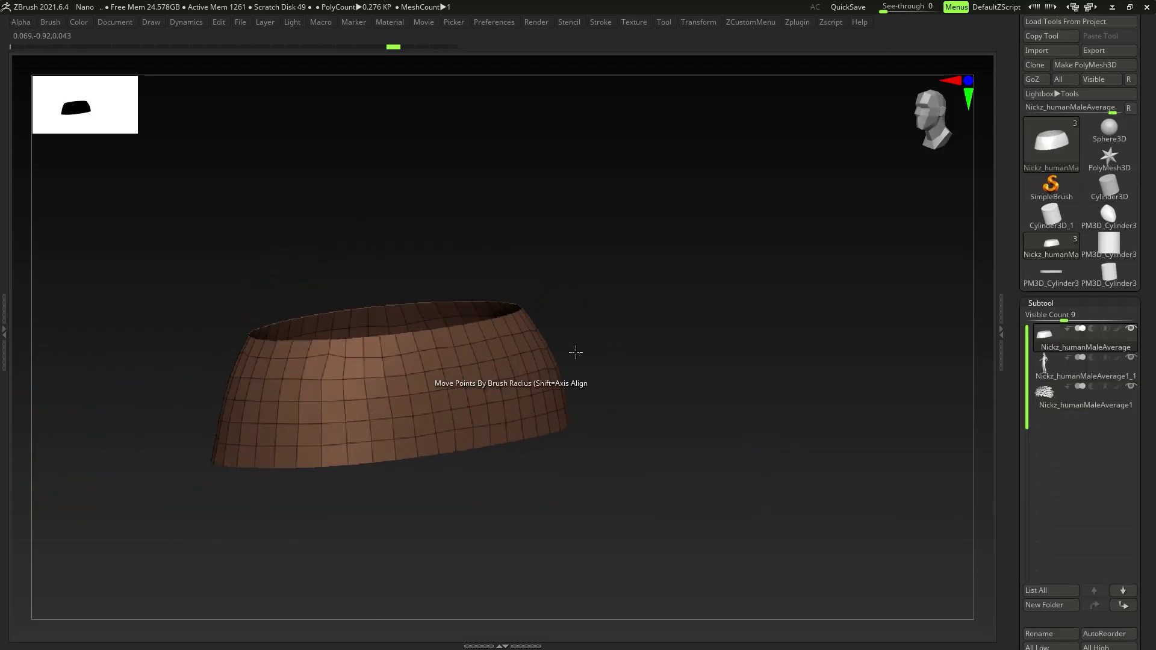
left_click(1052, 276)
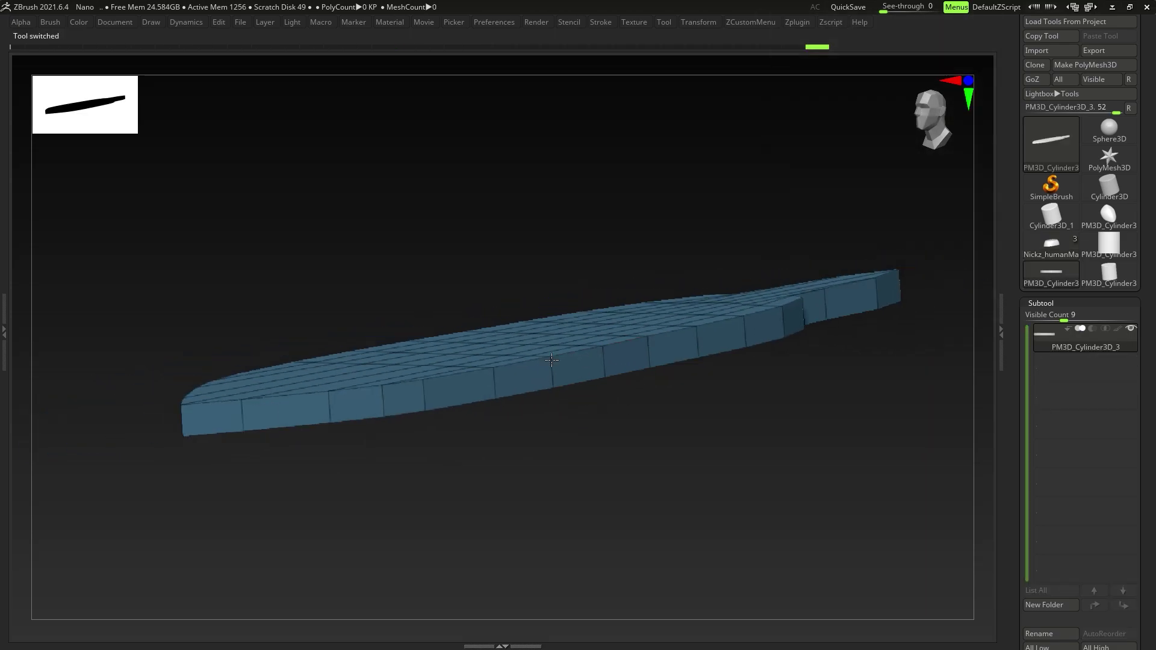
left_click(1116, 269)
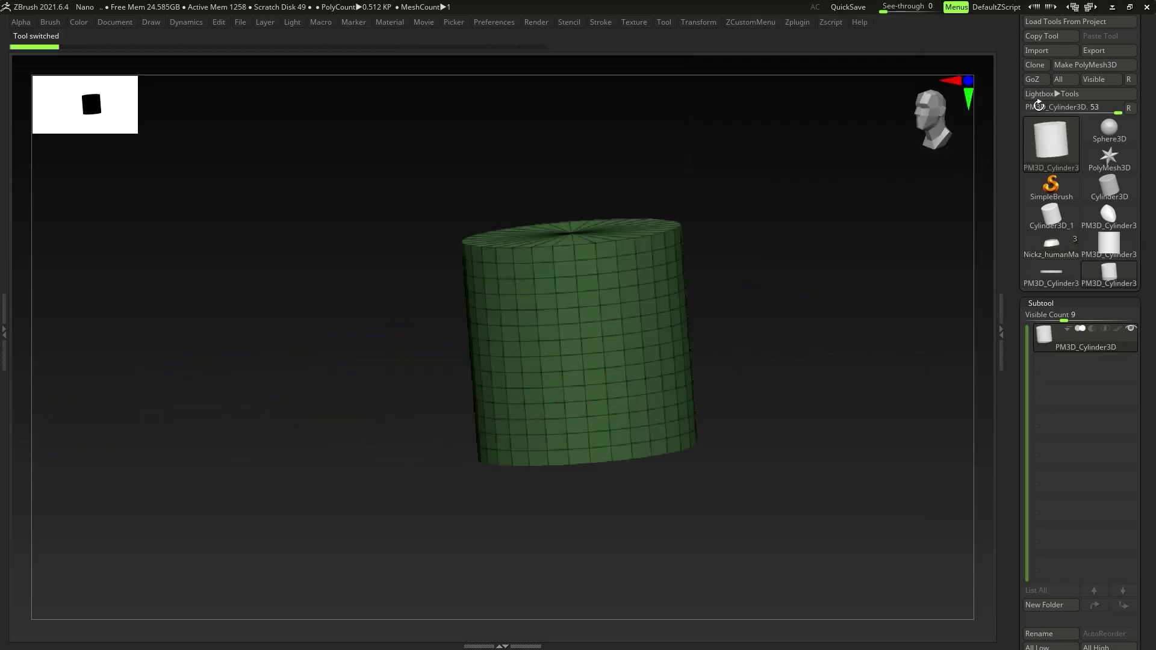
left_click(1088, 67)
left_click_drag(749, 425, 794, 408)
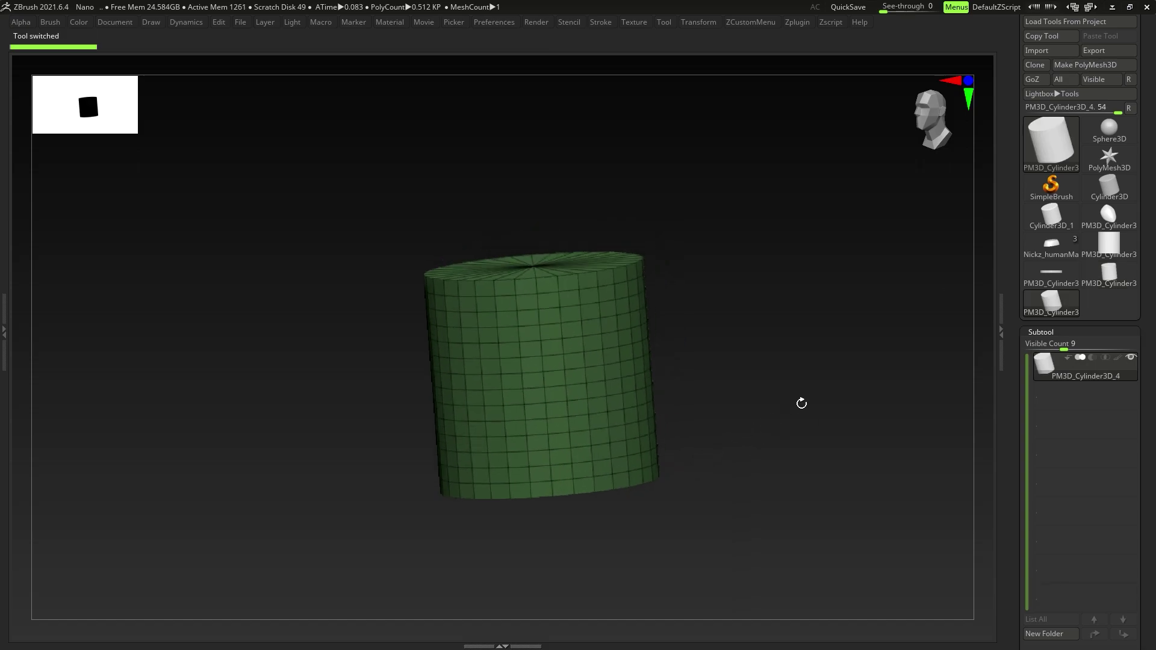
scroll(1090, 530, "down", 4)
left_click(1035, 500)
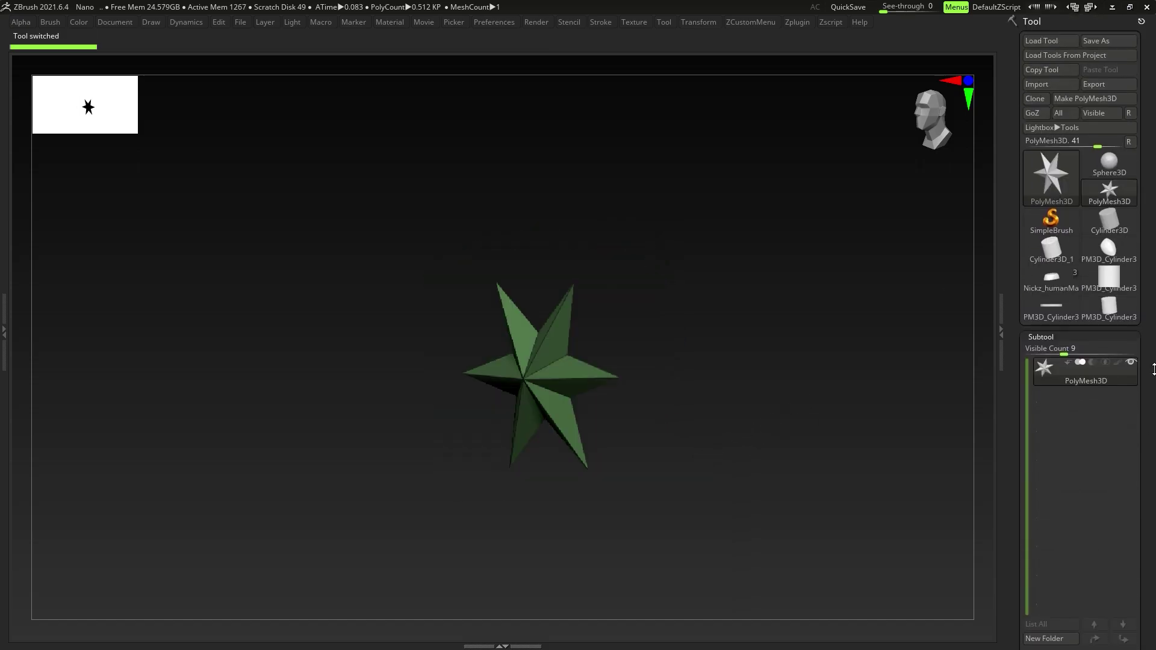
Step: Load the polymesh cylinder tool and replace its geometry with a Ring 3D primitive from the gizmo
left_click(1112, 311)
right_click_drag(527, 429, 565, 376)
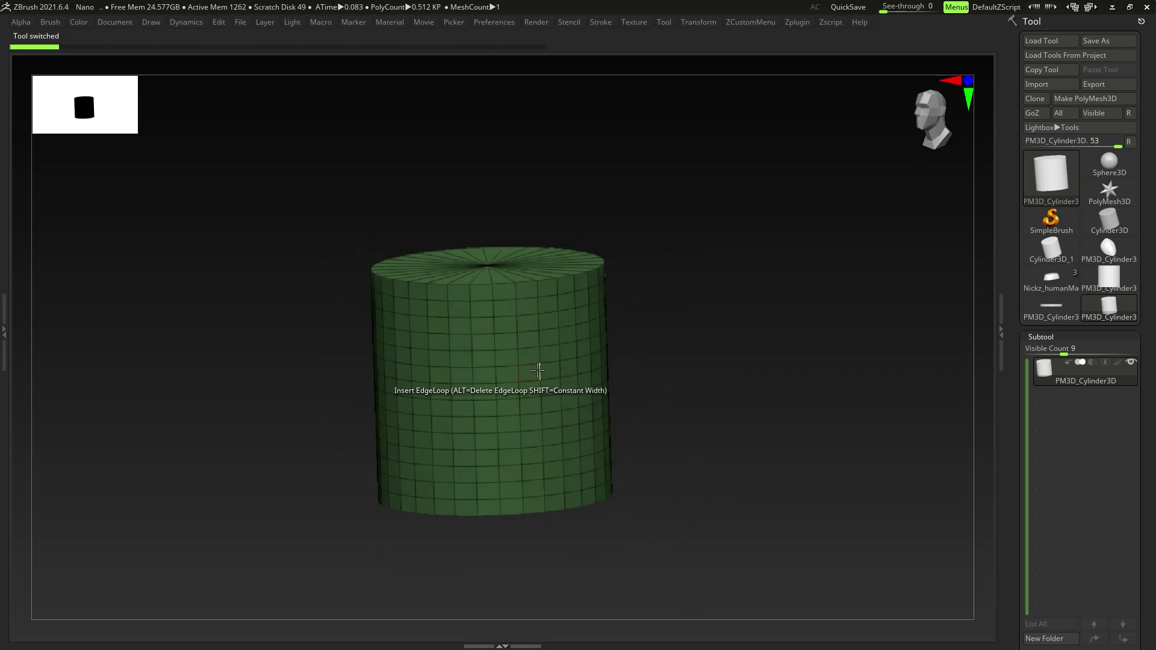
key("w")
left_click(451, 285)
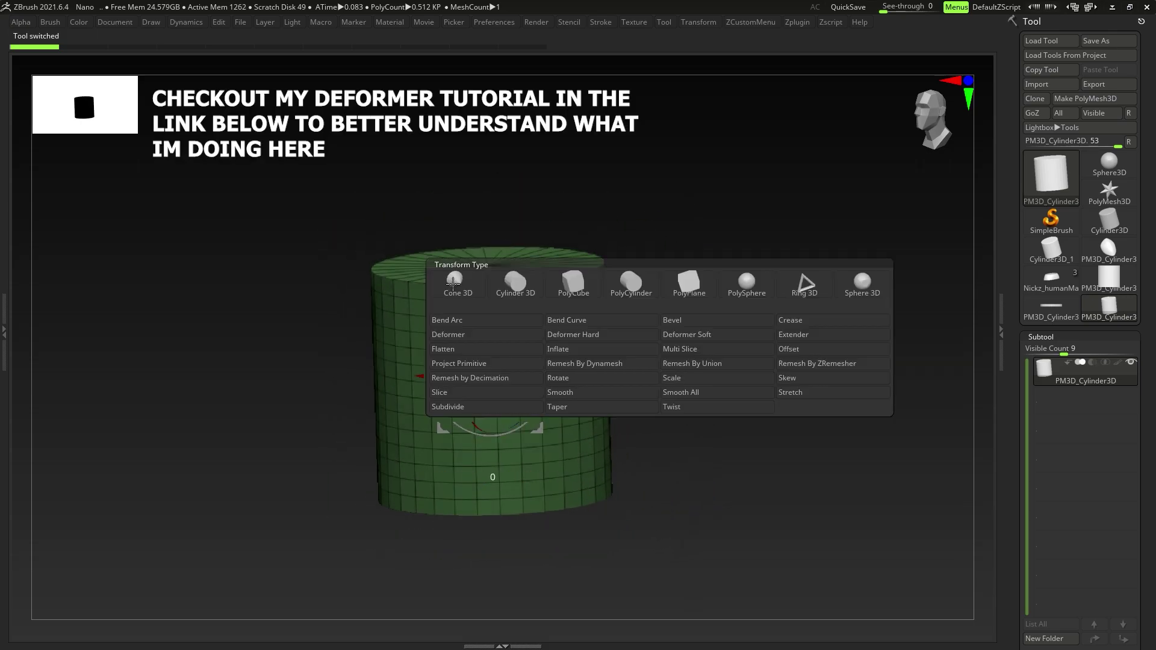
left_click(806, 288)
Step: Adjust the Ring 3D handles to reduce the ring to three sides, forming a low-poly triangular frame
right_click_drag(533, 353, 570, 347)
left_click_drag(570, 348, 533, 378)
left_click_drag(458, 376, 418, 310)
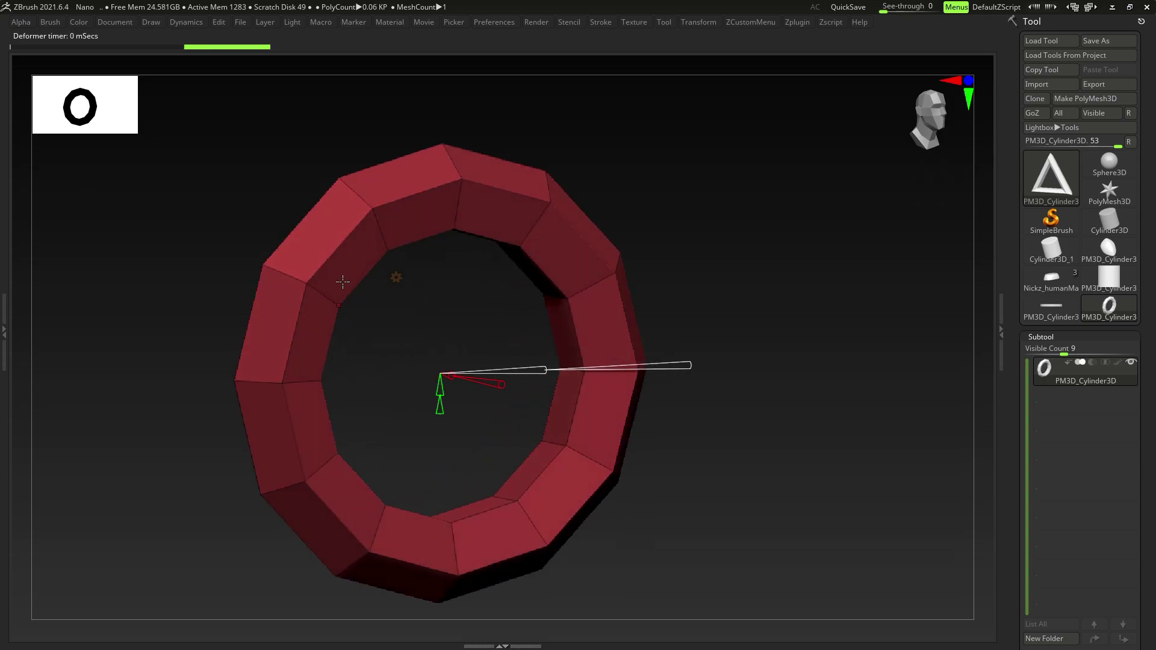
left_click_drag(513, 322, 542, 400)
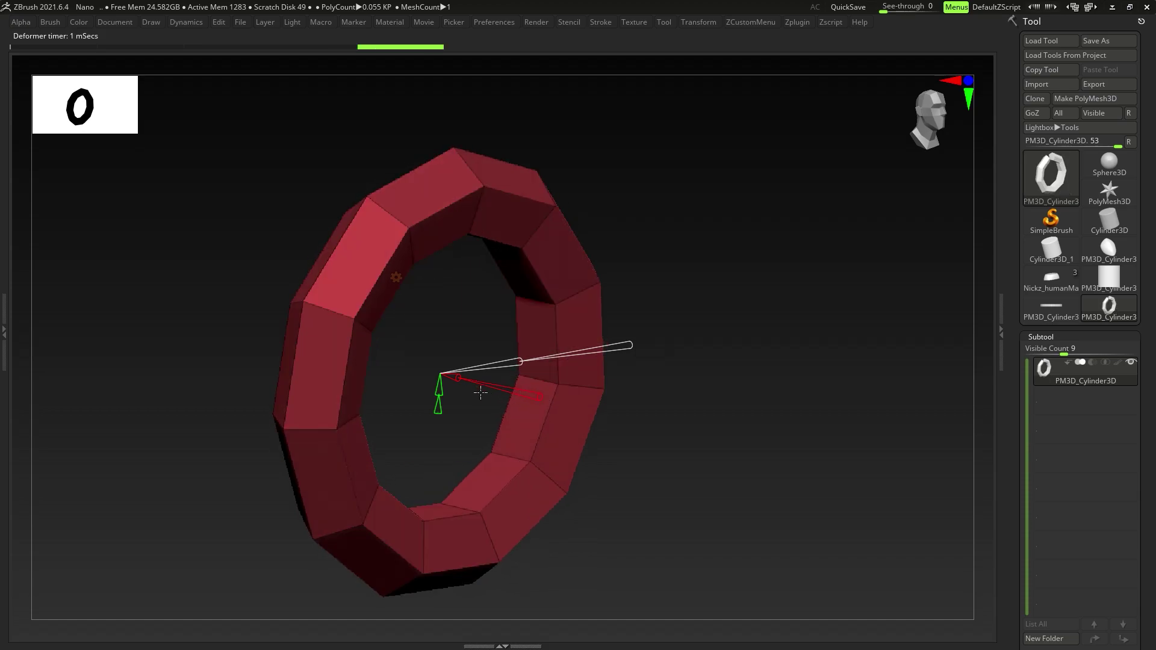
left_click_drag(457, 378, 448, 378)
mouse_move(447, 378)
right_mouse_down()
mouse_move(480, 368)
mouse_move(440, 372)
right_mouse_up()
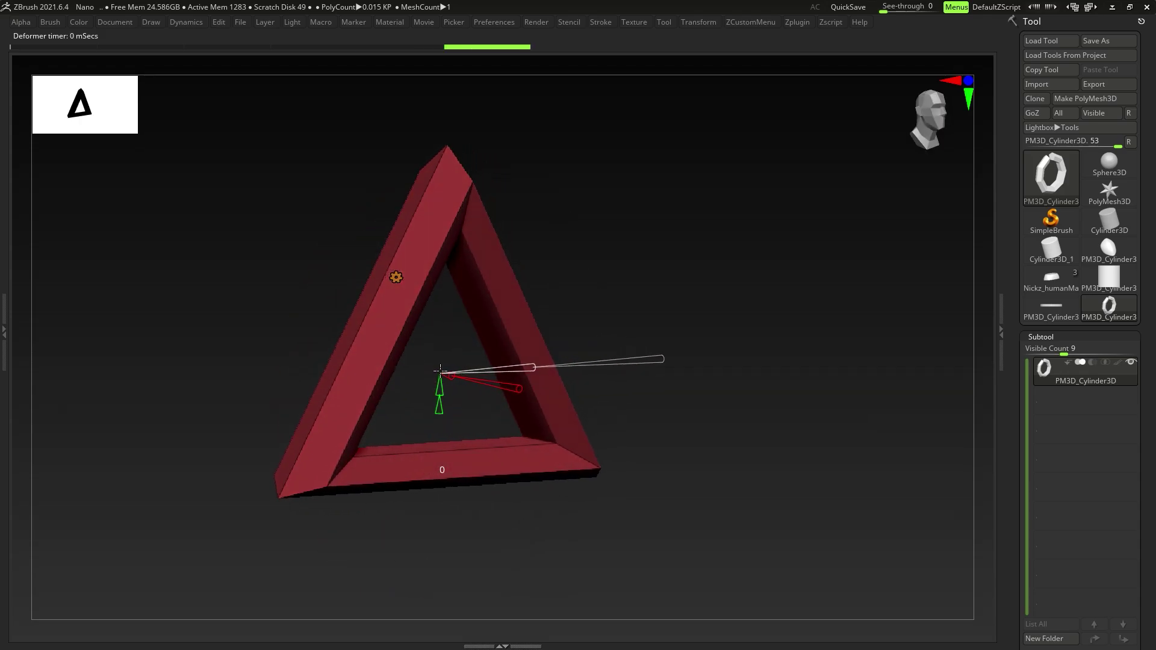
left_click_drag(440, 370, 450, 377)
Step: Apply and accept a Bend Arc deformer on the triangular frame, and switch back to the tool containing the head band
left_click(396, 277)
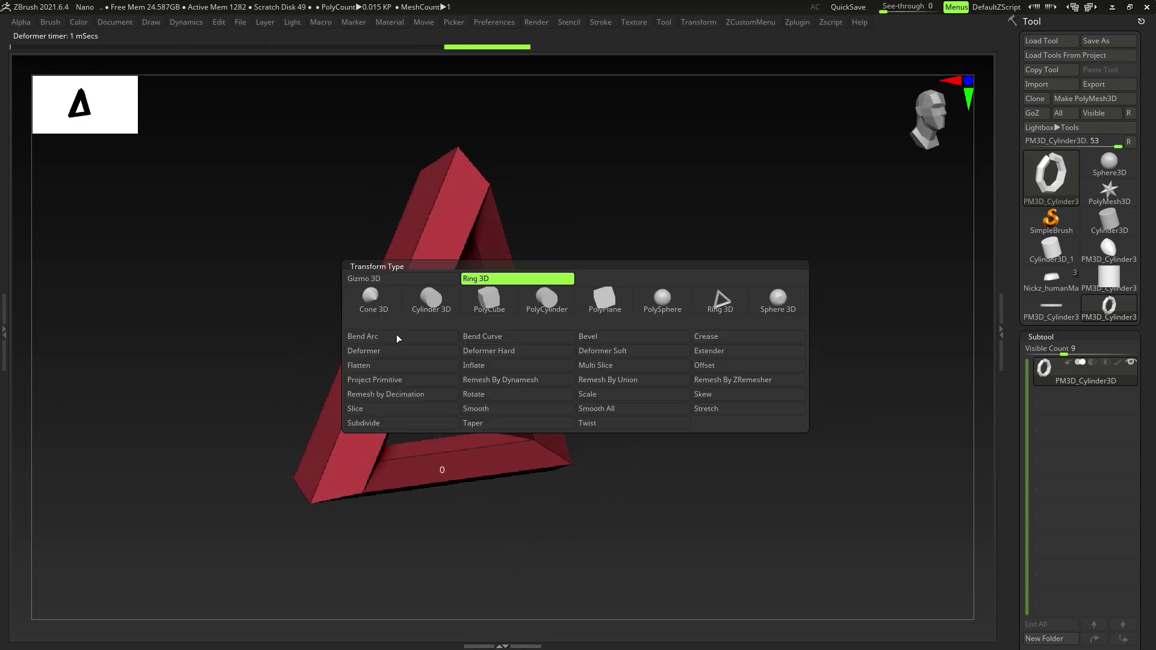
left_click(399, 338)
left_click(395, 278)
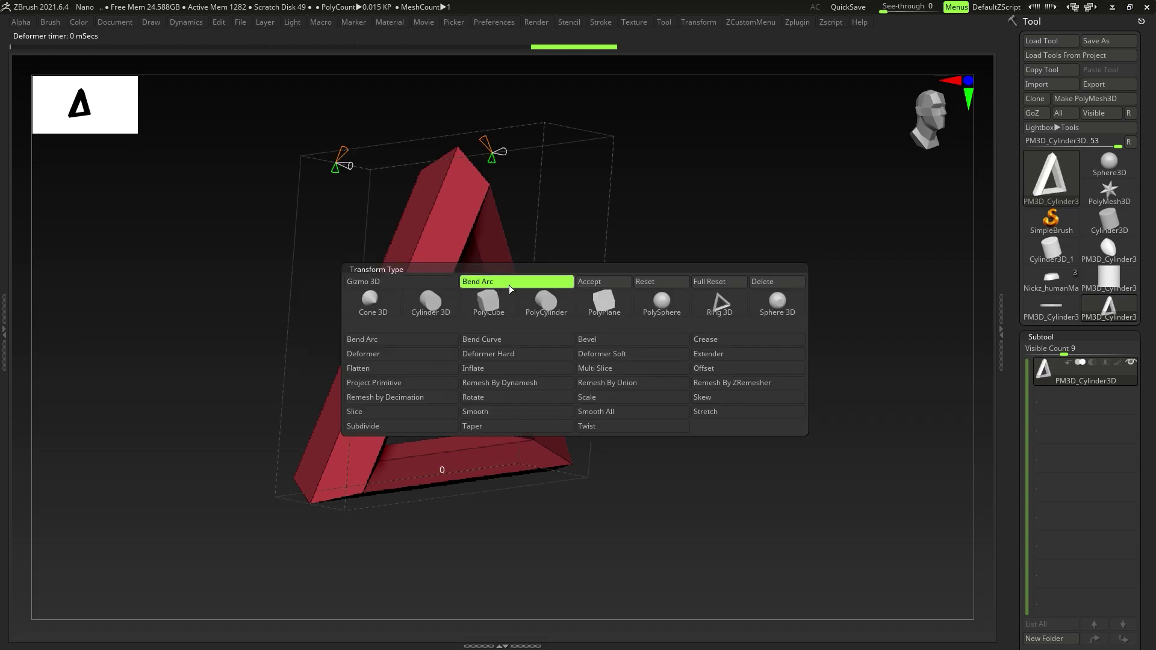
left_click(583, 285)
mouse_move(438, 371)
right_mouse_down()
mouse_move(426, 363)
mouse_move(460, 376)
right_mouse_up()
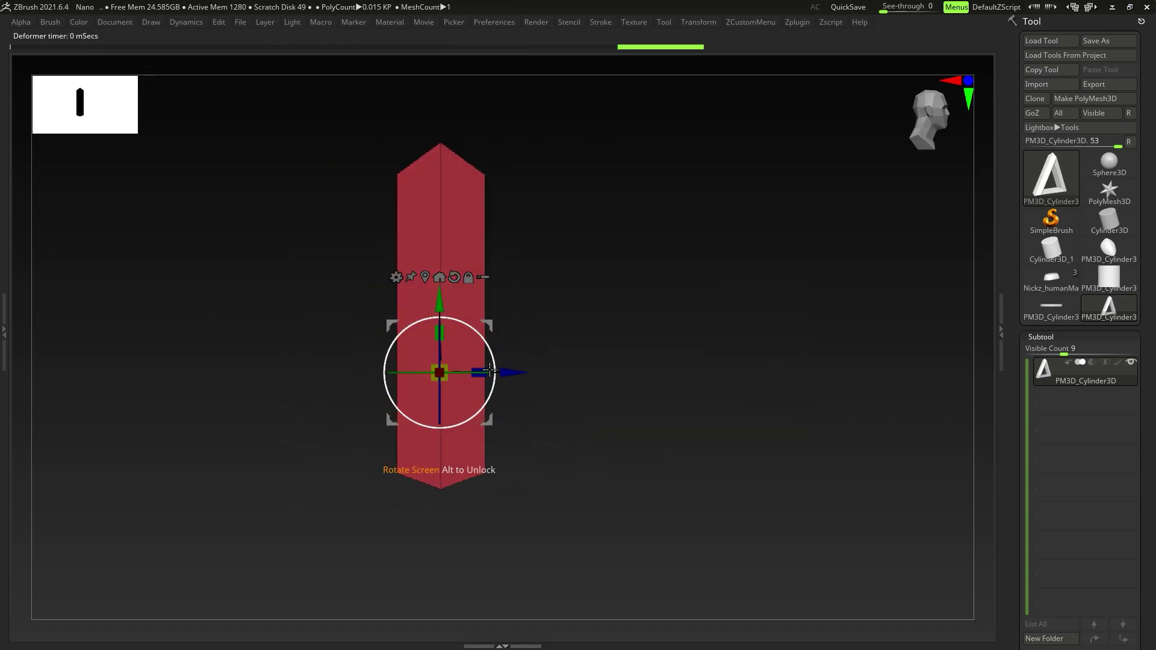
mouse_move(485, 369)
left_mouse_down()
mouse_move(364, 367)
mouse_move(470, 365)
left_mouse_up()
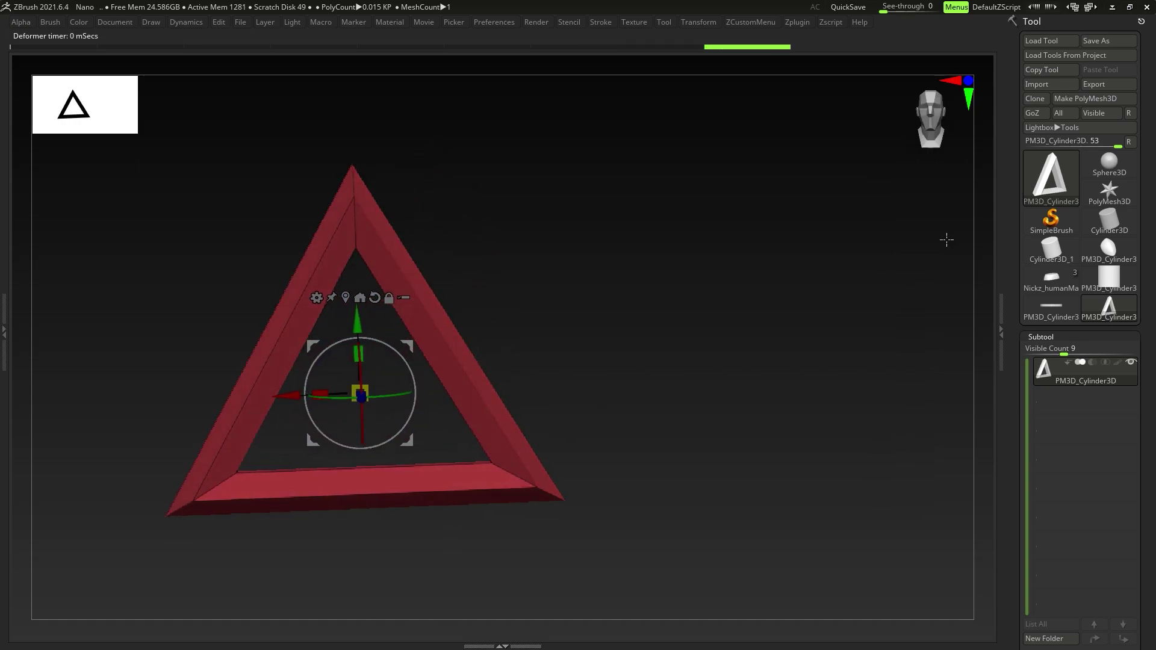
left_click(1052, 284)
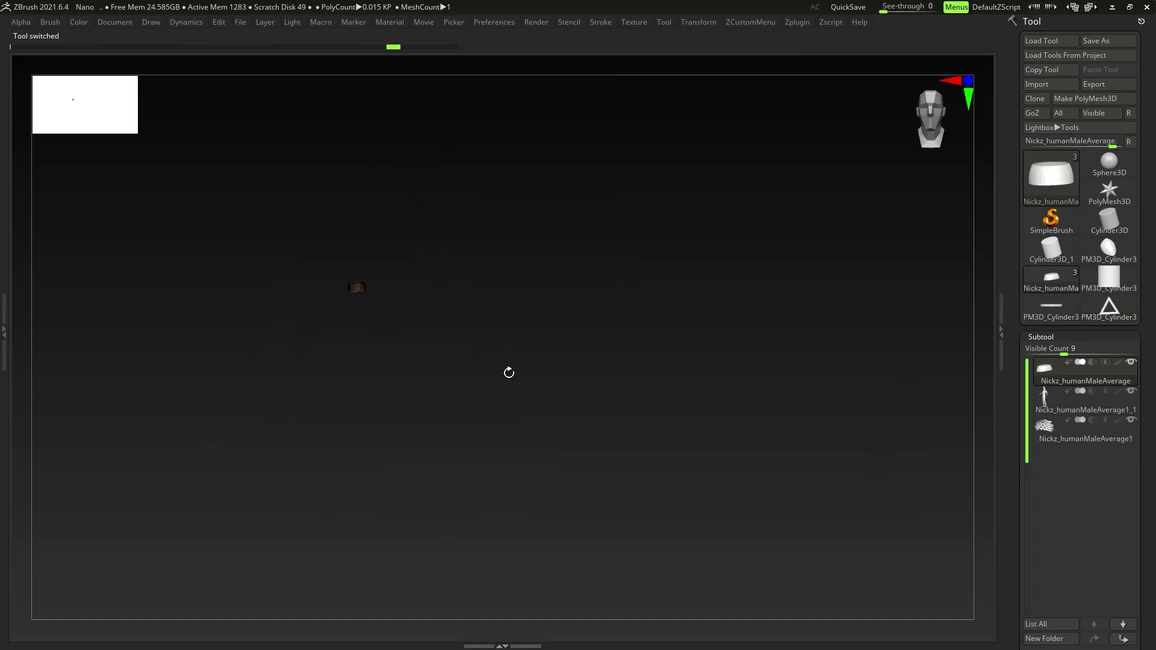
Step: Insert the triangular frame as a NanoMesh over the whole head band, using ZModeler's Polygroup All target
key("f")
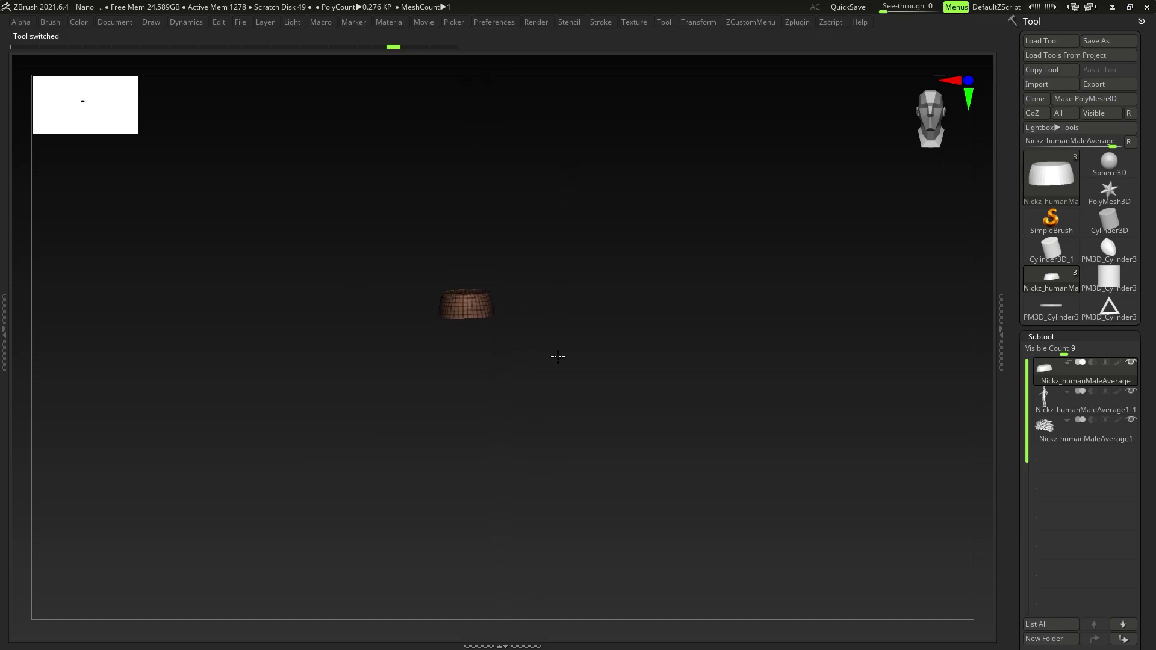
key("f")
right_click_drag(530, 340, 468, 340, "ctrl")
key("space")
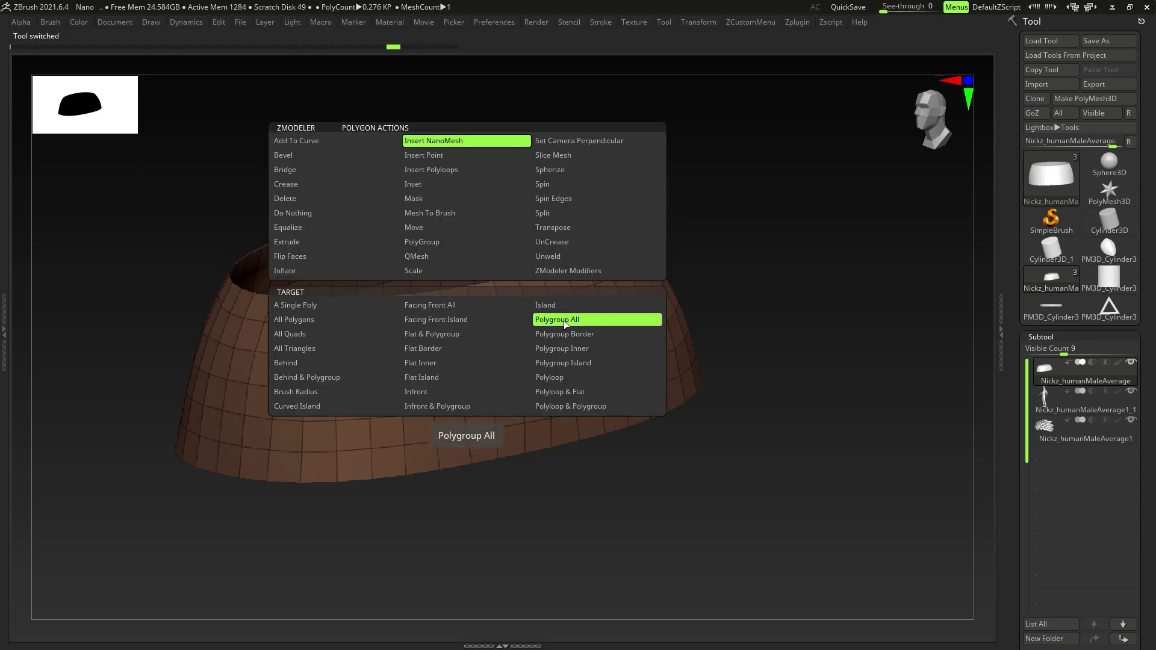
right_click_drag(349, 362, 446, 342)
left_click(445, 342)
left_click_drag(761, 582, 1153, 506)
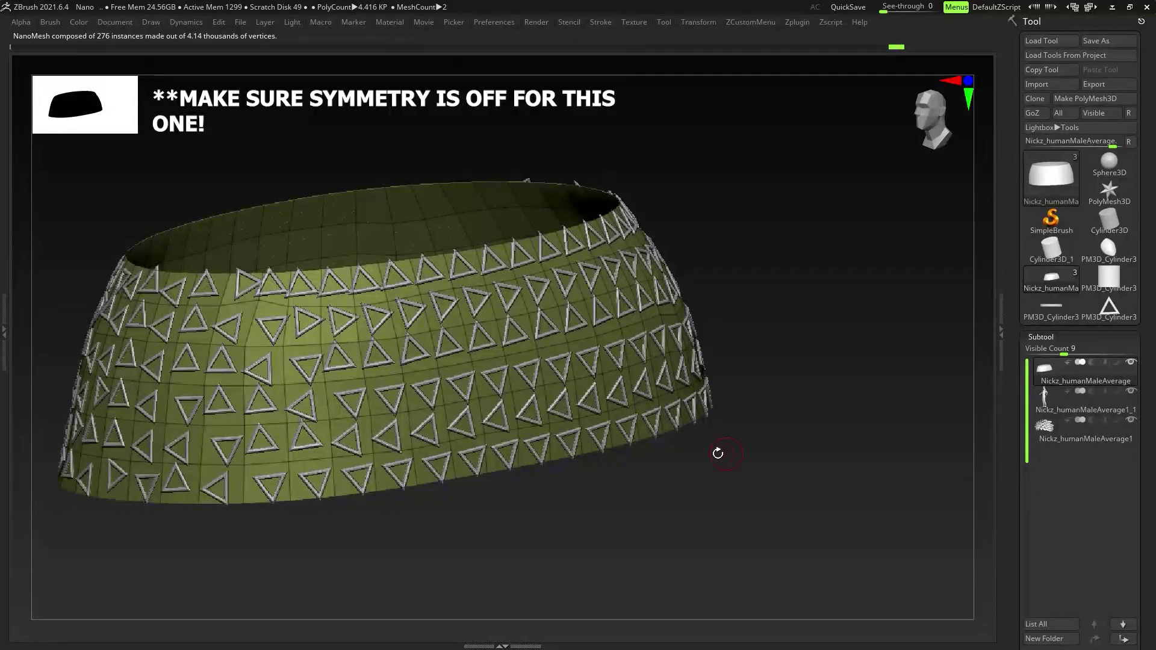
Step: Align the band's NanoMesh triangles to the polygon normals and set their size to about 0.8
left_click_drag(1152, 400, 1147, 244)
scroll(1147, 243, "down", 10)
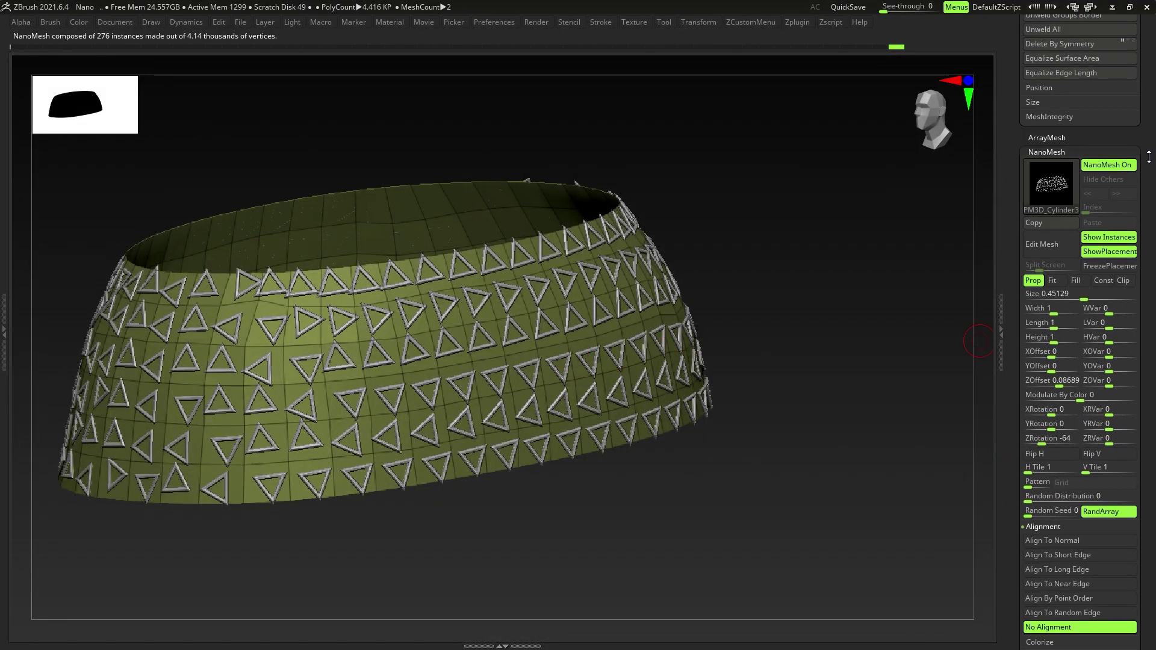
left_click_drag(1086, 297, 1089, 297)
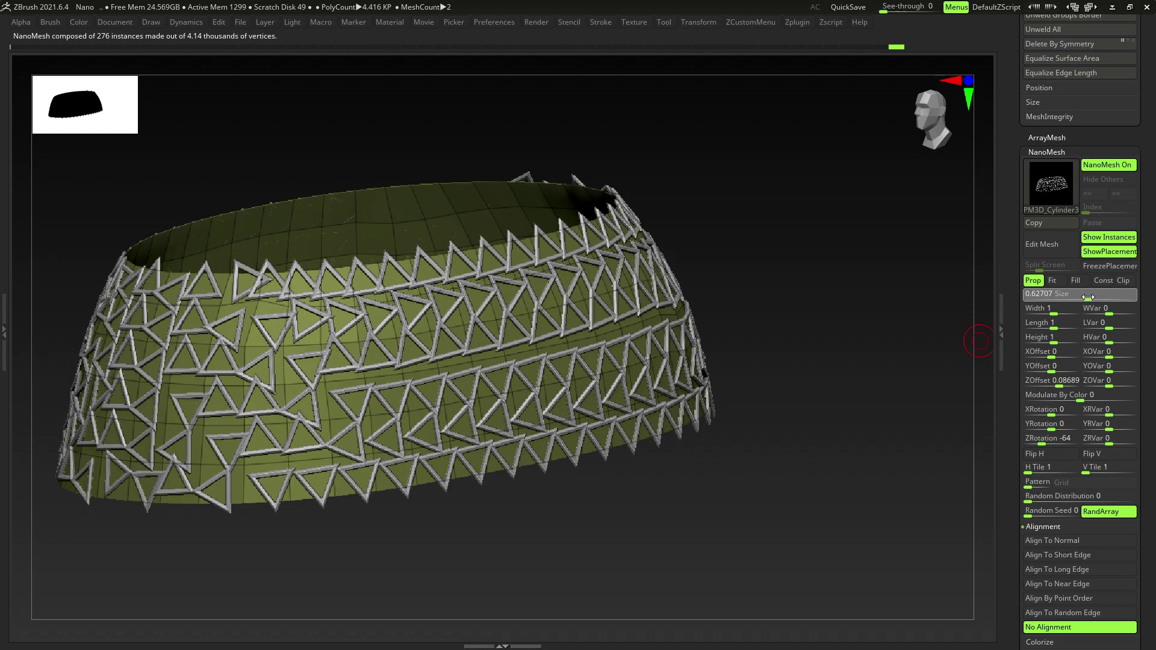
scroll(1149, 422, "down", 3)
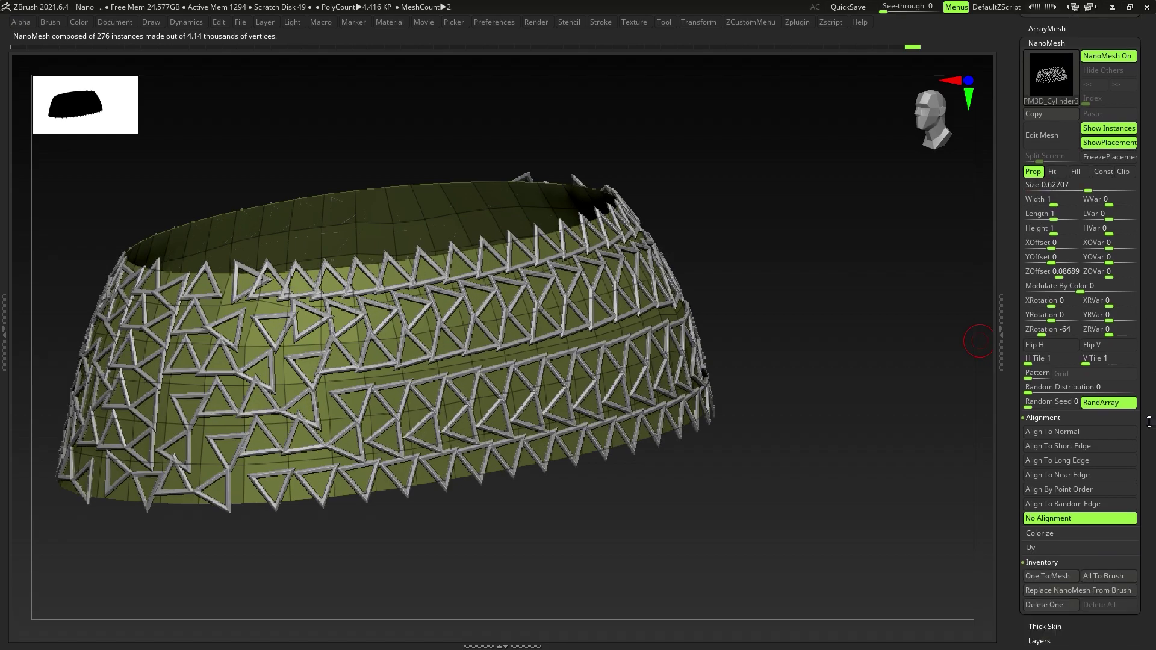
left_click(1068, 432)
right_click_drag(415, 406, 439, 439)
left_click_drag(1144, 158, 1144, 255)
left_click_drag(1094, 283, 1105, 284)
Step: Rotate the band's NanoMesh triangles to X 22, Y -8 and Z -23 so they overlap as chainmail
left_click_drag(1045, 426, 1060, 427)
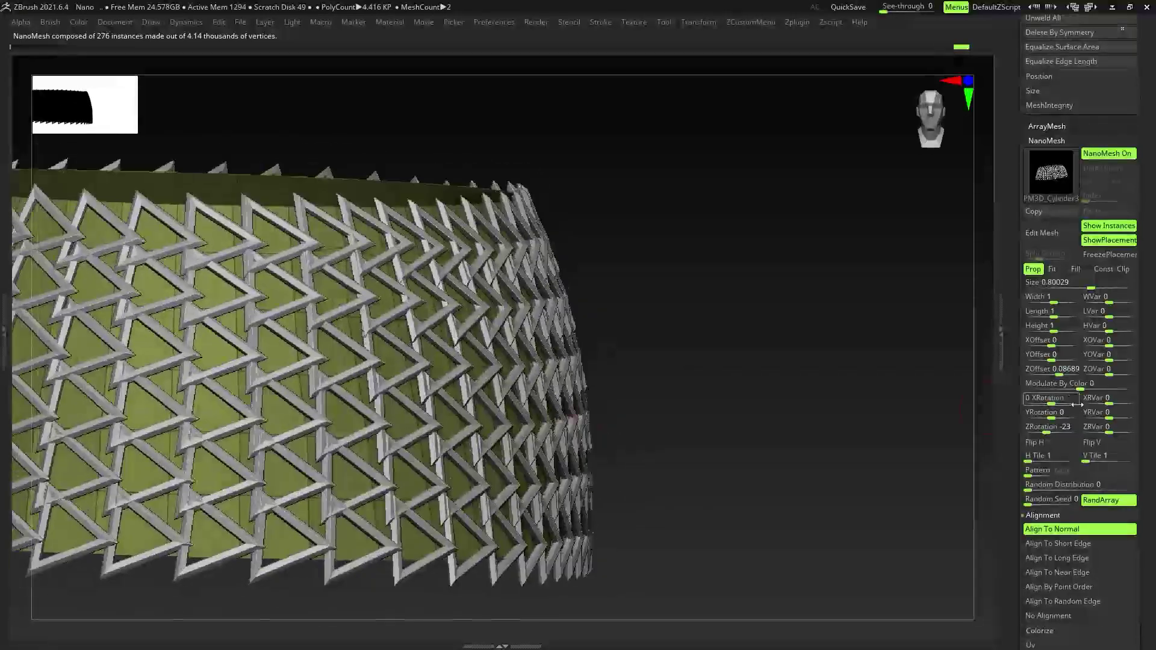
left_click_drag(1045, 414, 1055, 398)
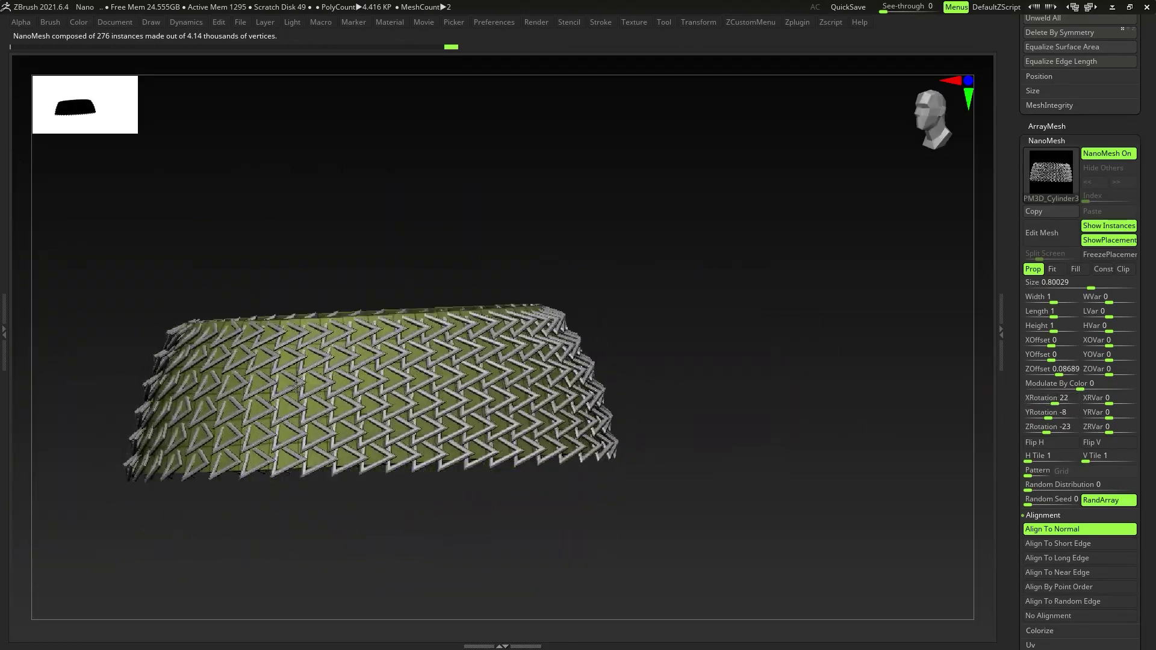
right_click_drag(296, 380, 319, 422)
Step: Convert the band's NanoMesh triangles to real geometry and unhide the band surface beneath them
left_click_drag(1018, 512, 1018, 80)
left_click(1046, 246)
right_click_drag(518, 374, 531, 456, "ctrl")
key("ctrl+z")
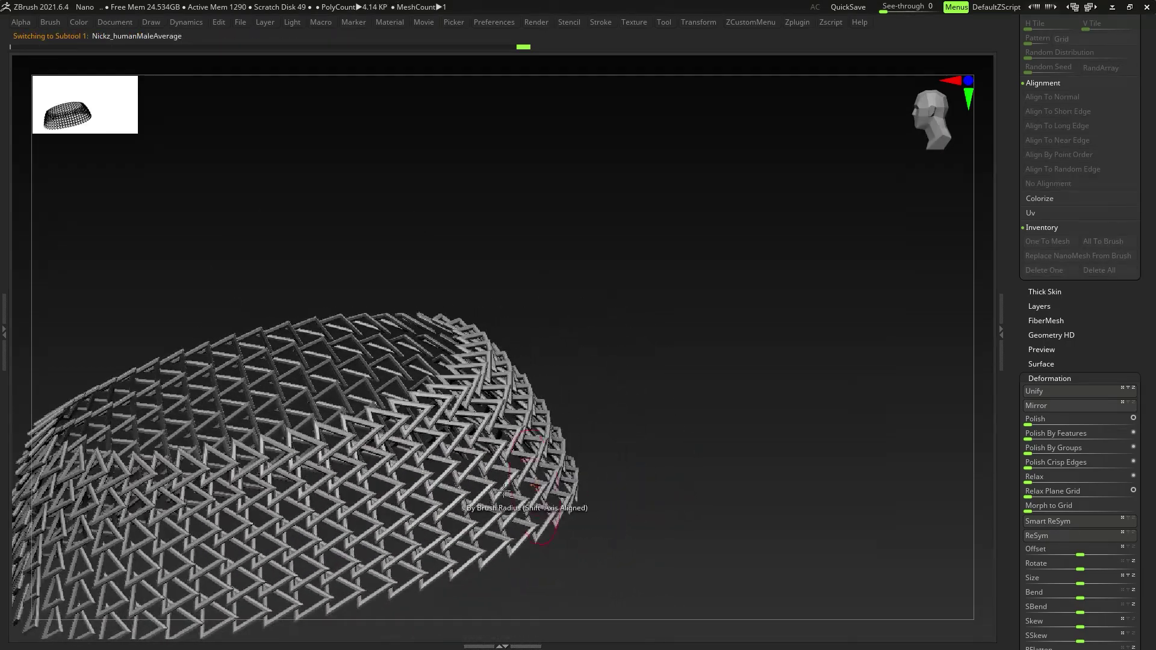
right_click_drag(504, 490, 635, 366, "alt")
right_click_drag(344, 475, 735, 392)
right_click_drag(734, 391, 634, 421, "alt")
left_click(804, 572, "ctrl+shift")
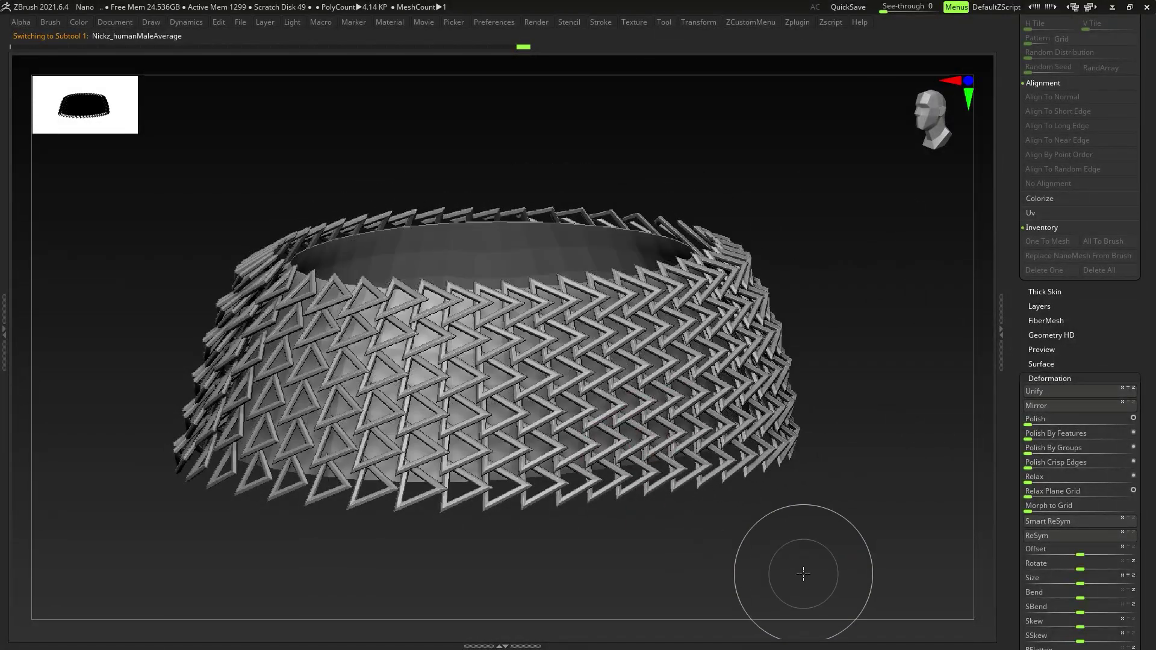
right_click_drag(705, 444, 657, 465, "alt")
right_click_drag(656, 465, 606, 468)
mouse_move(606, 468)
left_mouse_down()
mouse_move(608, 446)
mouse_move(576, 421)
mouse_move(554, 441)
left_mouse_up()
left_click_drag(751, 430, 614, 433)
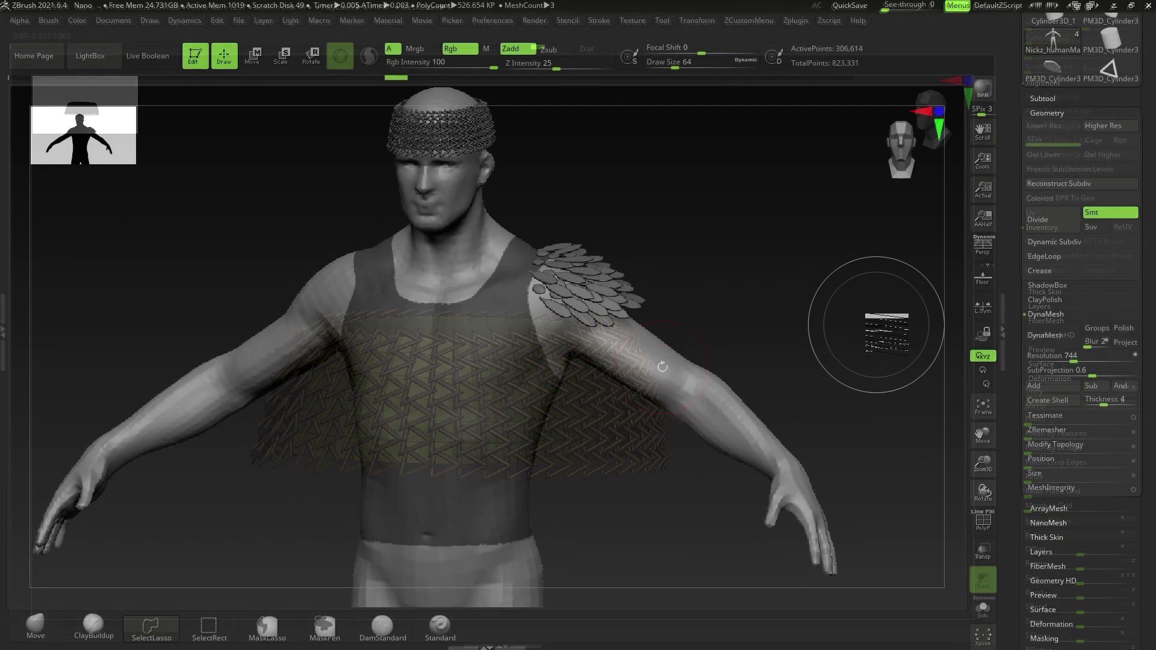
Step: Try to remesh the sleeveless shirt with ZRemesher at a target polygon count of about 0.11
left_click(1047, 430)
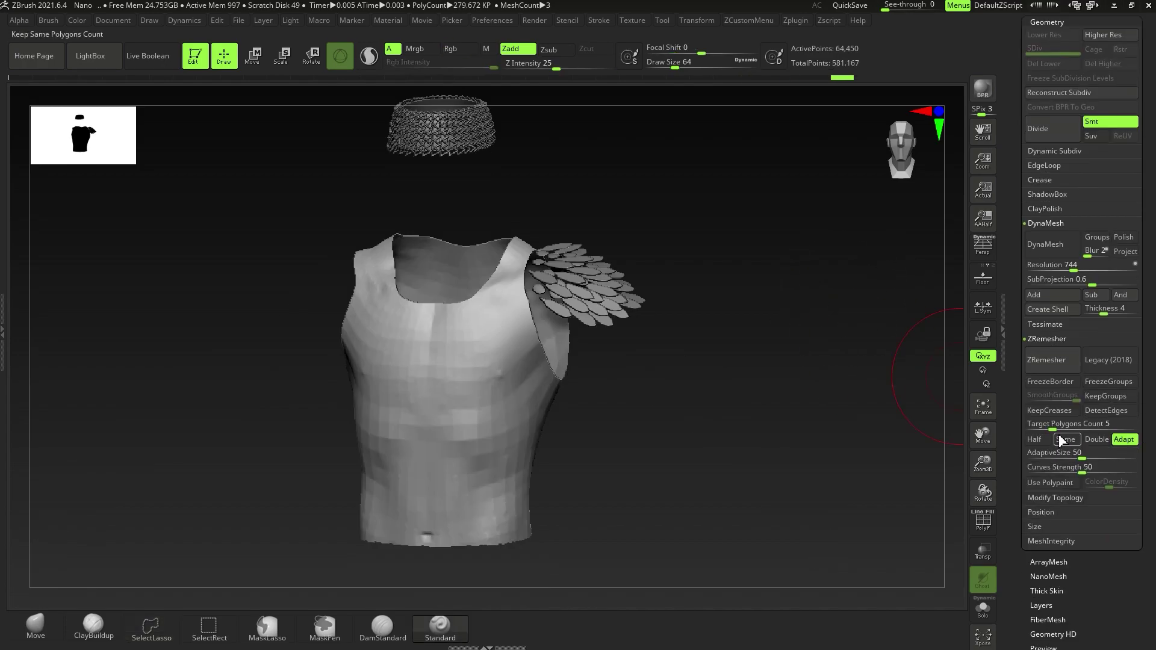
left_click(1053, 359)
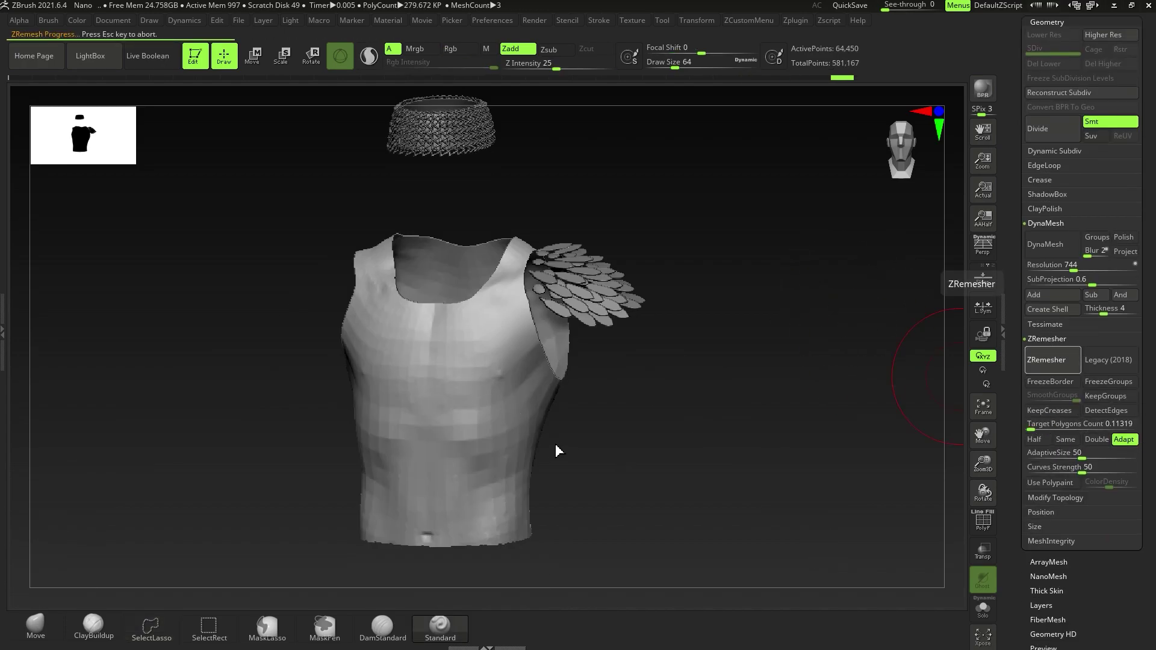
right_click_drag(710, 401, 713, 433, "ctrl")
key("shift+f")
key("ctrl+z")
Step: Remesh the sleeveless shirt with ZRemesher at a target polygon count of 2
left_click(1053, 426)
type("2")
key("Return")
left_click(1052, 360)
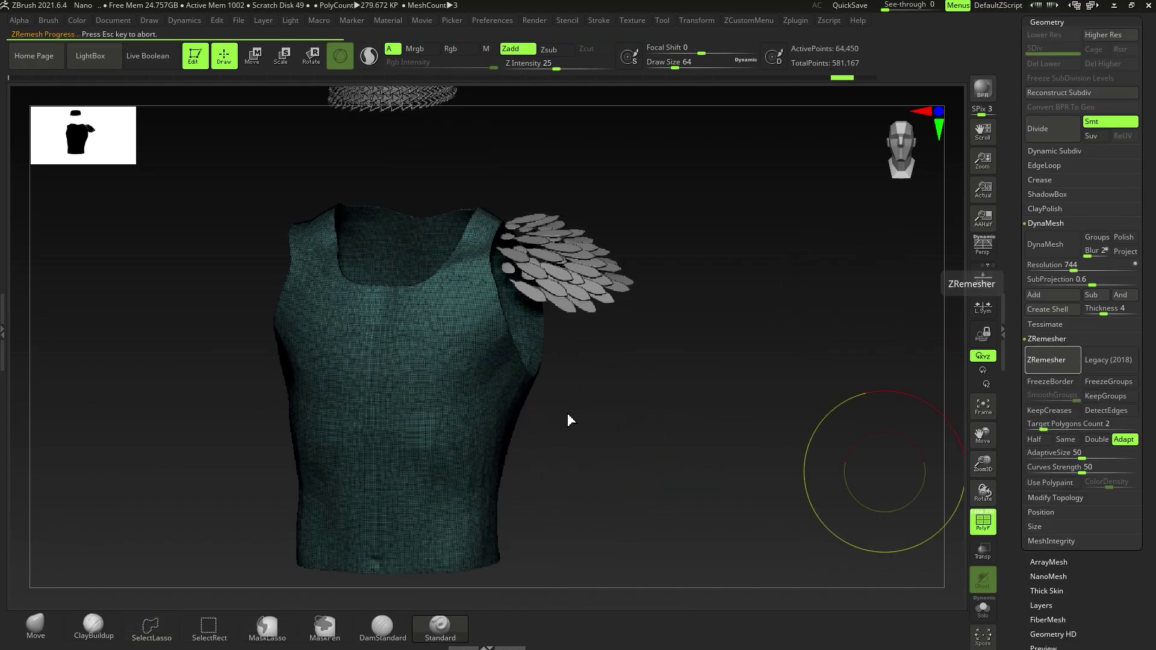
Step: Insert the triangular frame as a NanoMesh on all polygons of the remeshed shirt's polygroup
left_click_drag(761, 395, 702, 454)
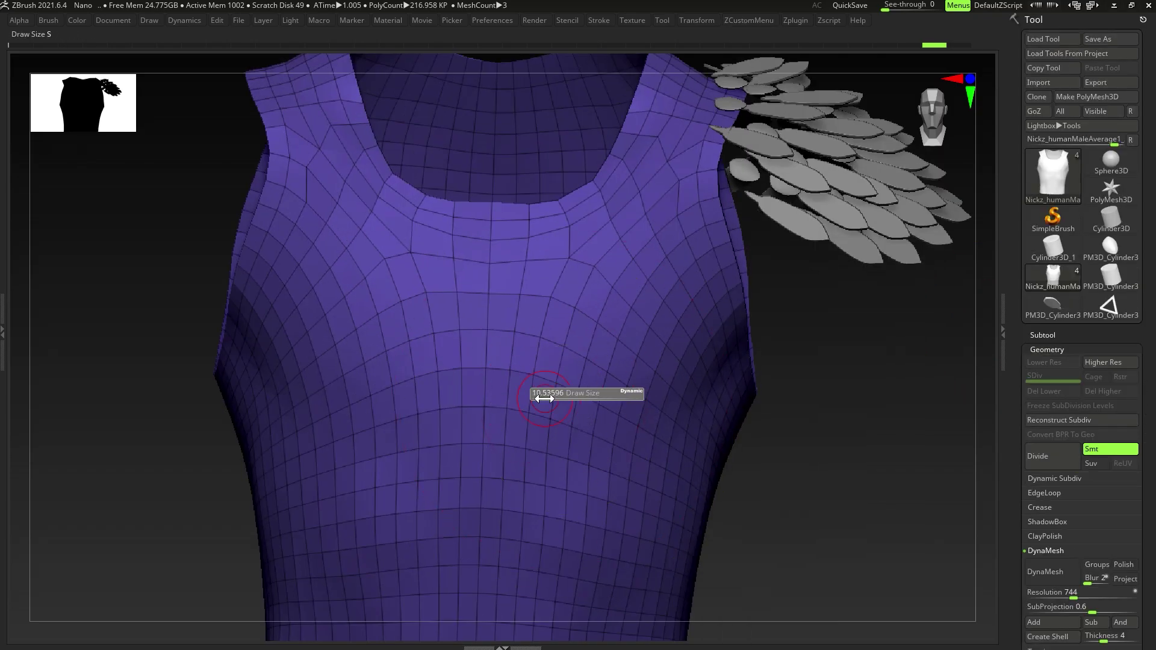
key("space")
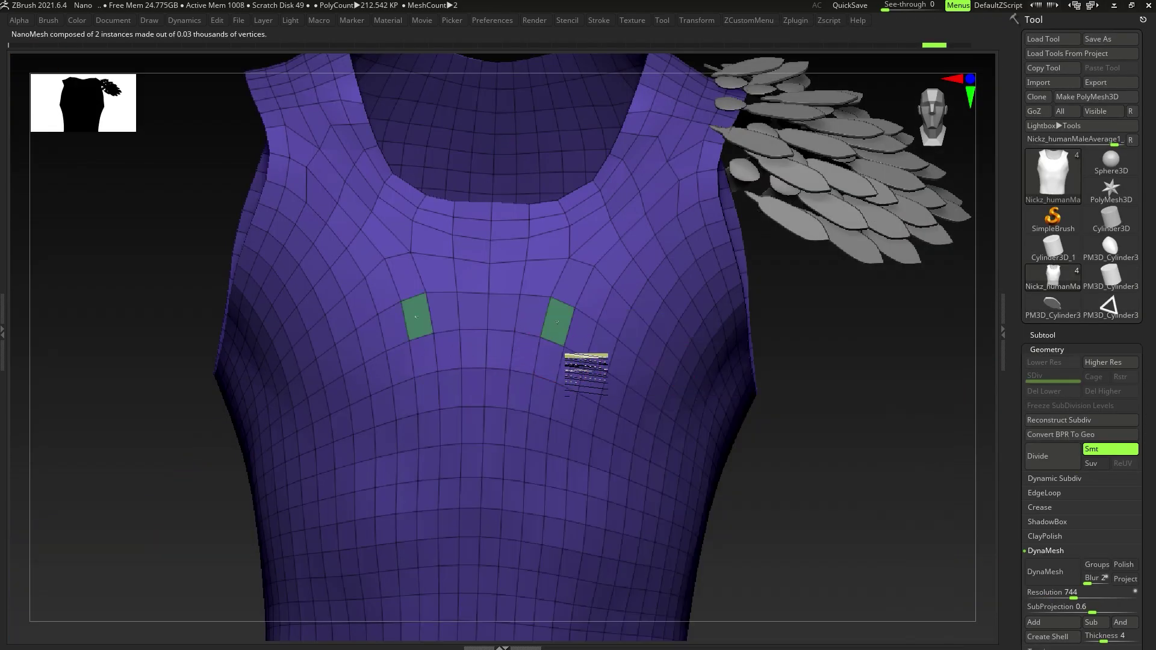
key("space")
left_click(635, 322)
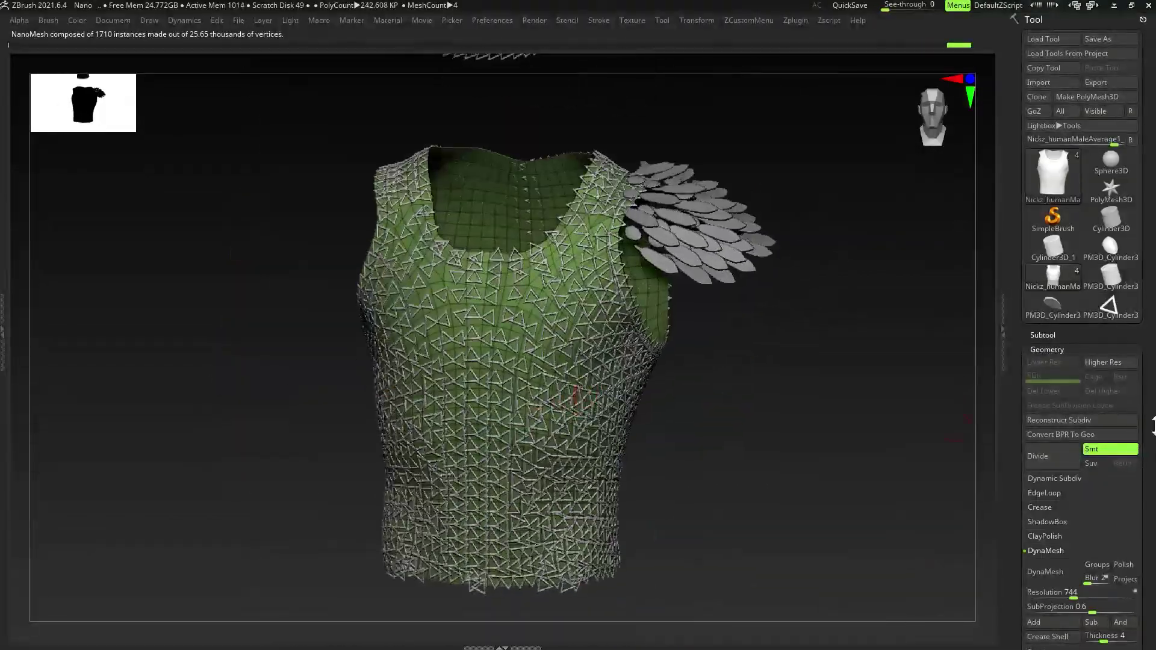
Step: Align the shirt's NanoMesh triangles to the polygon normals
scroll(1068, 459, "down", 10)
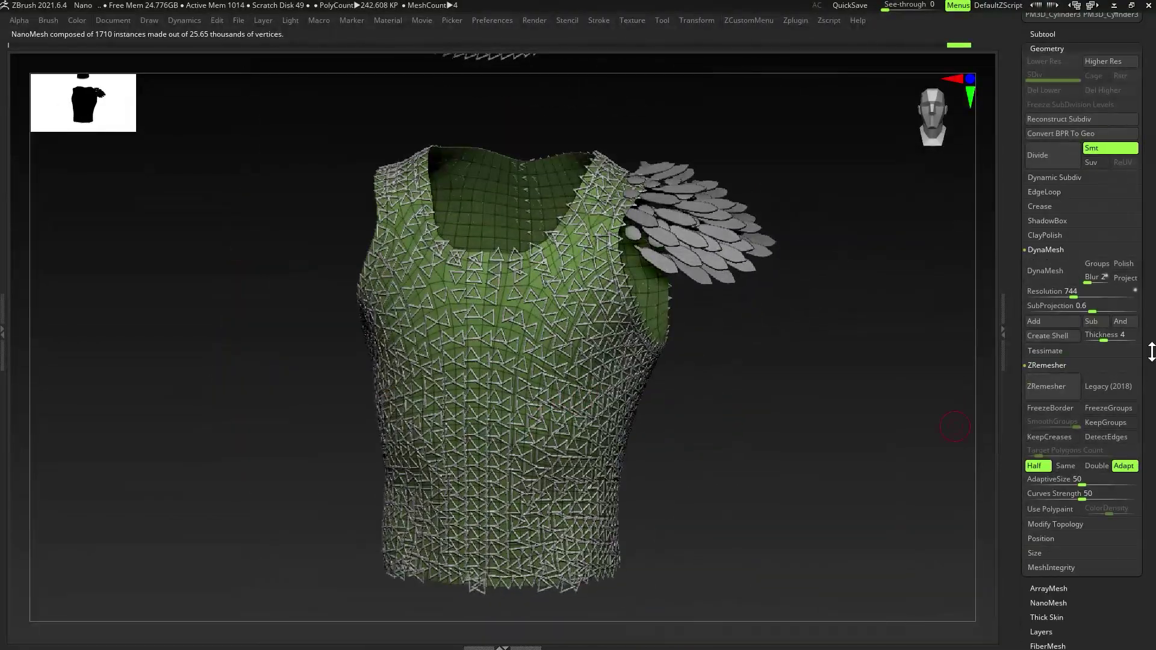
left_click(1055, 463)
left_click_drag(1069, 462, 1068, 61)
left_click(1051, 436)
left_click(1055, 449)
left_click_drag(922, 322, 632, 362, "alt")
Step: Enlarge and rotate the shirt's NanoMesh triangles into an overlapping chainmail pattern, and convert them to real geometry
left_click(1095, 208)
left_click_drag(1054, 321, 1055, 322)
left_click_drag(1054, 334, 1054, 335)
left_click_drag(1045, 348, 1053, 349)
left_click(1044, 580)
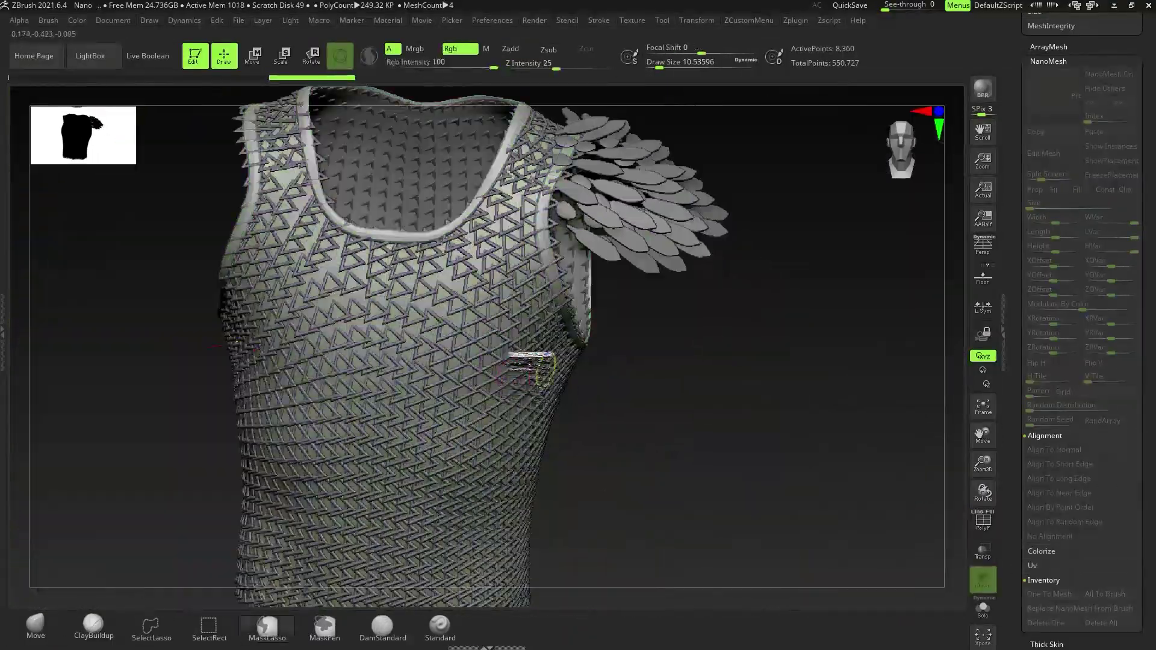
right_click_drag(531, 371, 607, 394, "ctrl")
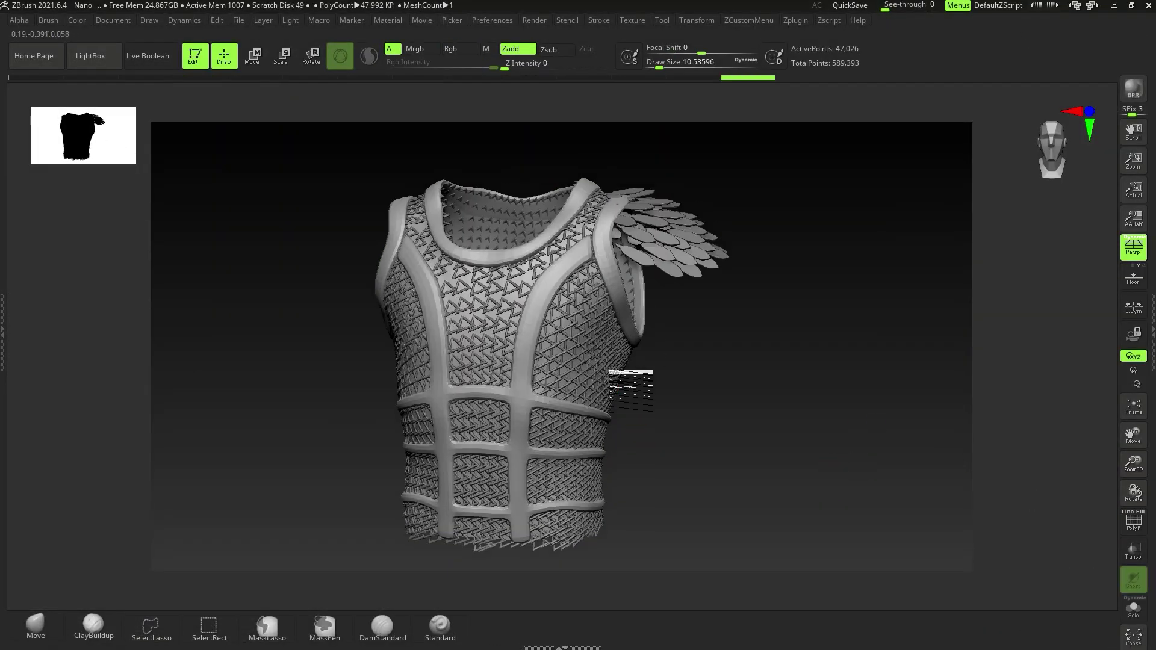
left_click(749, 408)
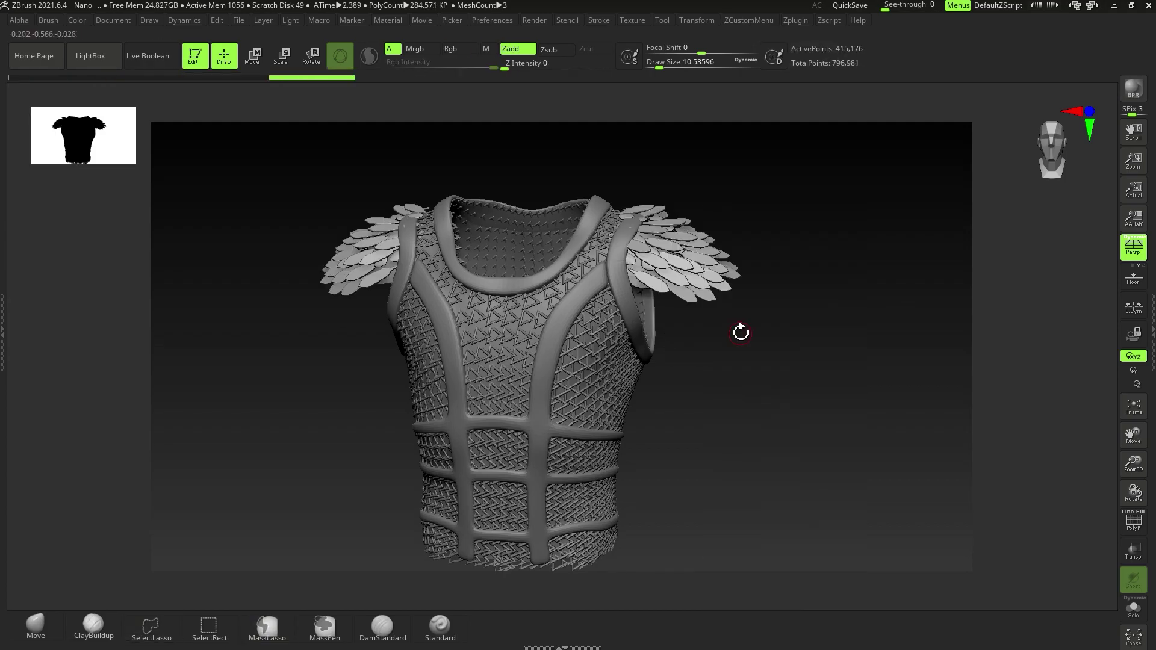